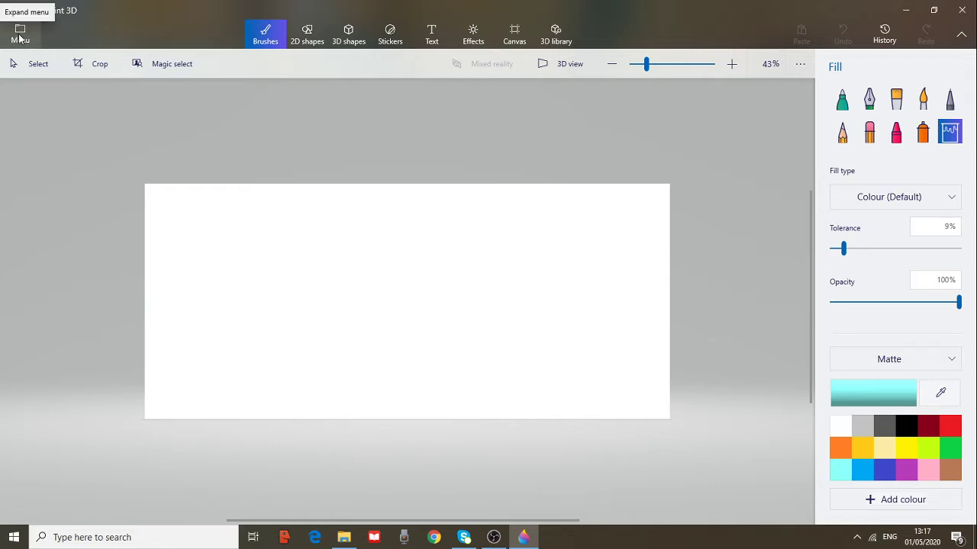
Start a new blank drawing and draw a turquoise 5 px Marker scribble in the canvas's upper-left area.
{"action": "left_click", "coordinate": [20, 35]}
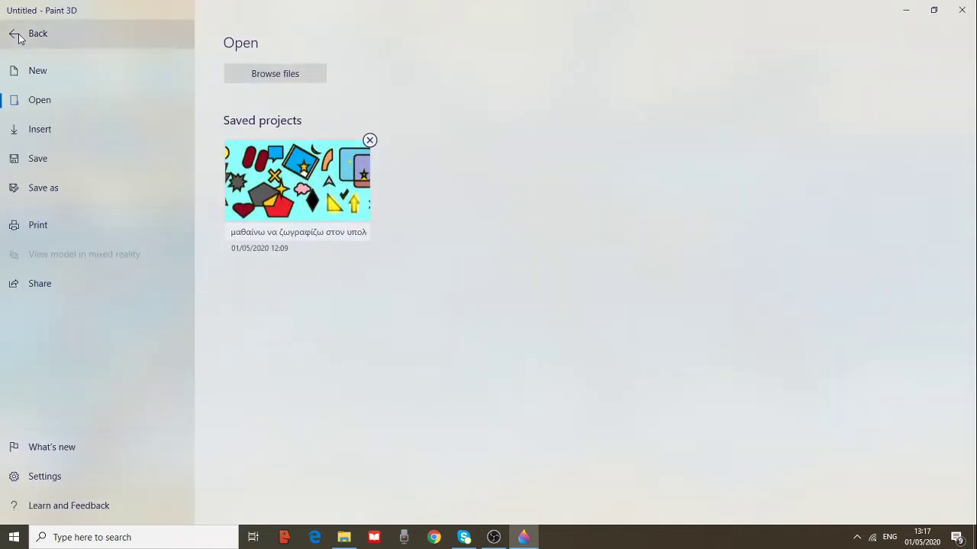
{"action": "left_click", "coordinate": [37, 75]}
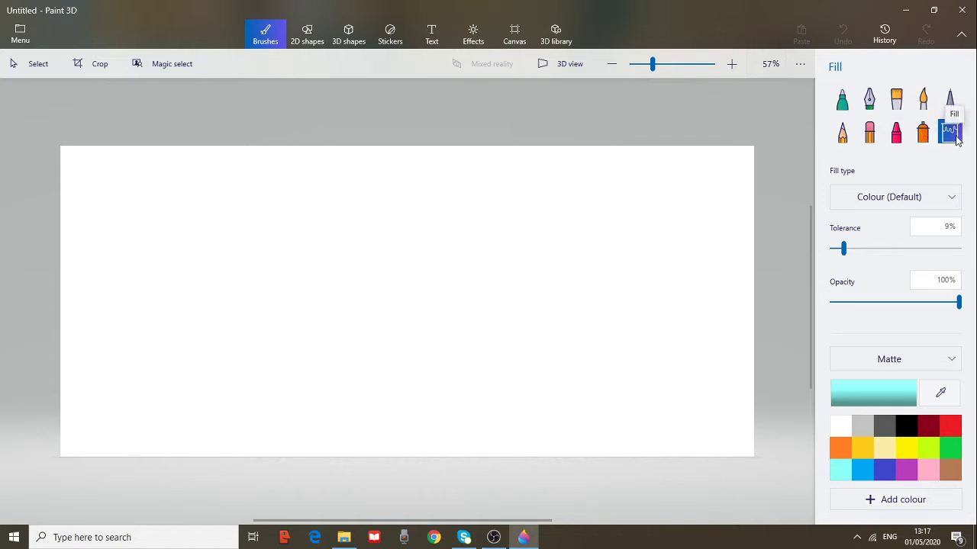
{"action": "left_click", "coordinate": [842, 99]}
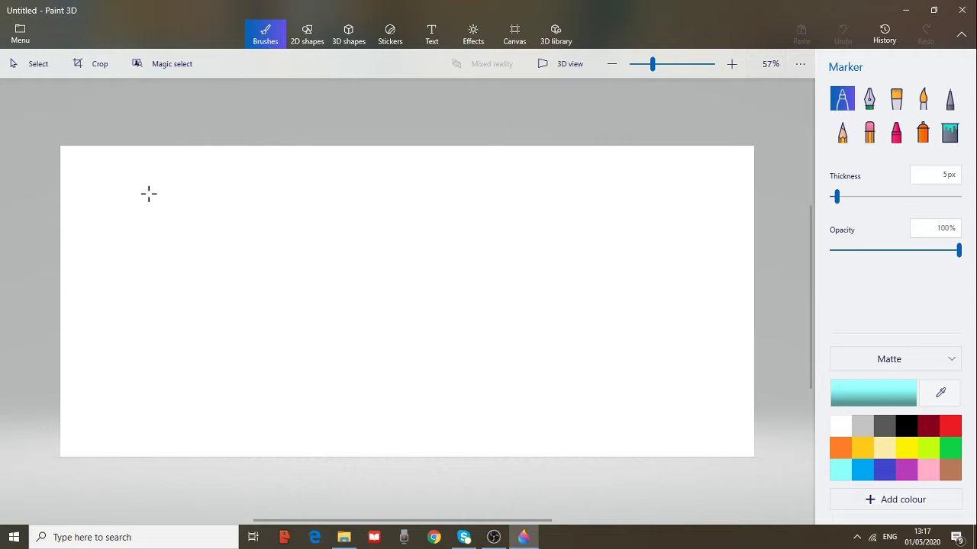
{"action": "mouse_move", "coordinate": [158, 206]}
{"action": "left_mouse_down"}
{"action": "mouse_move", "coordinate": [206, 184]}
{"action": "mouse_move", "coordinate": [203, 169]}
{"action": "mouse_move", "coordinate": [226, 173]}
{"action": "mouse_move", "coordinate": [202, 185]}
{"action": "mouse_move", "coordinate": [247, 184]}
{"action": "mouse_move", "coordinate": [206, 194]}
{"action": "mouse_move", "coordinate": [252, 200]}
{"action": "mouse_move", "coordinate": [240, 178]}
{"action": "mouse_move", "coordinate": [270, 175]}
{"action": "mouse_move", "coordinate": [298, 200]}
{"action": "mouse_move", "coordinate": [263, 209]}
{"action": "mouse_move", "coordinate": [285, 214]}
{"action": "mouse_move", "coordinate": [309, 194]}
{"action": "mouse_move", "coordinate": [303, 158]}
{"action": "mouse_move", "coordinate": [349, 163]}
{"action": "mouse_move", "coordinate": [331, 188]}
{"action": "mouse_move", "coordinate": [358, 190]}
{"action": "left_mouse_up"}
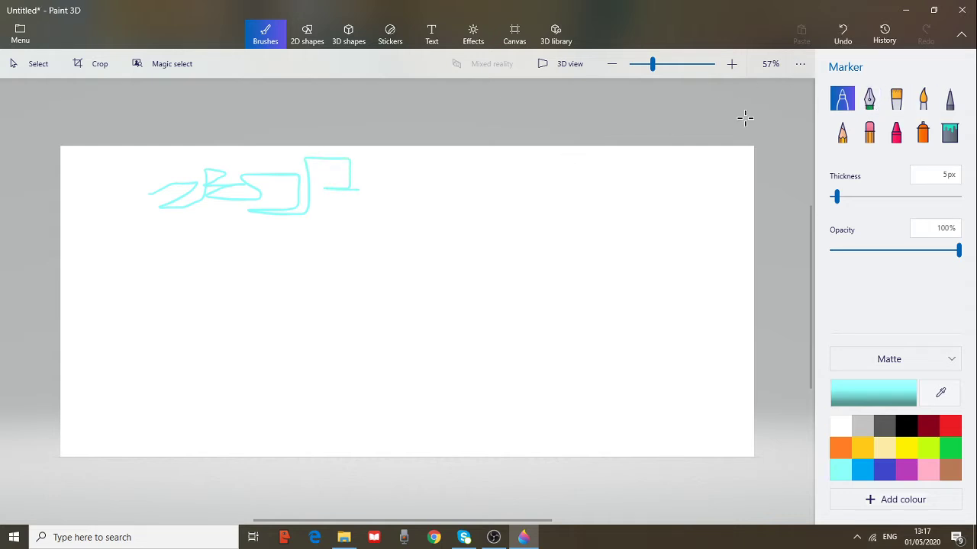
Draw turquoise zigzag strokes across the upper middle and right of the canvas with the 15 px Calligraphy pen.
{"action": "left_click", "coordinate": [870, 103]}
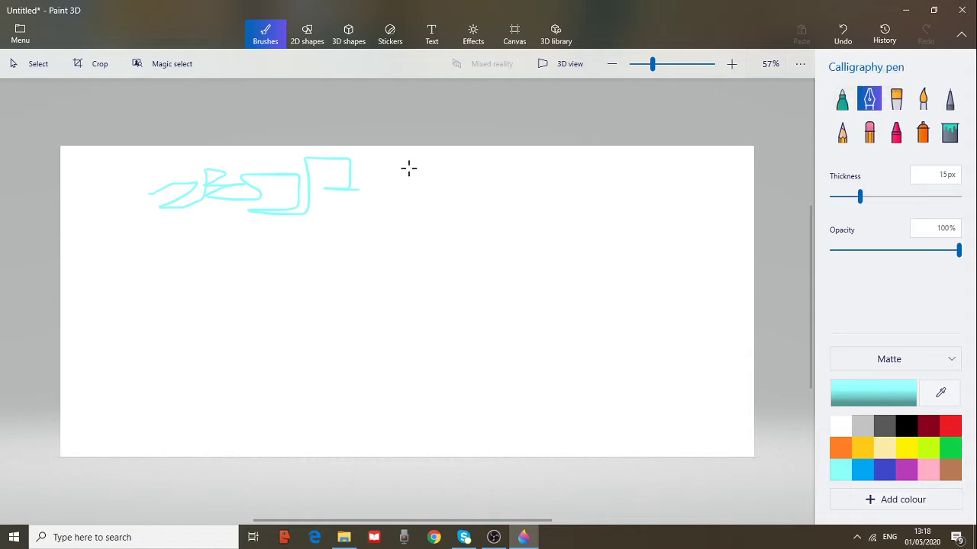
{"action": "mouse_move", "coordinate": [399, 170]}
{"action": "left_mouse_down"}
{"action": "mouse_move", "coordinate": [315, 198]}
{"action": "mouse_move", "coordinate": [420, 208]}
{"action": "mouse_move", "coordinate": [485, 182]}
{"action": "mouse_move", "coordinate": [544, 181]}
{"action": "mouse_move", "coordinate": [455, 200]}
{"action": "mouse_move", "coordinate": [565, 208]}
{"action": "left_mouse_up"}
{"action": "mouse_move", "coordinate": [577, 171]}
{"action": "left_mouse_down"}
{"action": "mouse_move", "coordinate": [611, 173]}
{"action": "mouse_move", "coordinate": [593, 203]}
{"action": "mouse_move", "coordinate": [710, 215]}
{"action": "mouse_move", "coordinate": [732, 177]}
{"action": "mouse_move", "coordinate": [618, 204]}
{"action": "mouse_move", "coordinate": [689, 221]}
{"action": "left_mouse_up"}
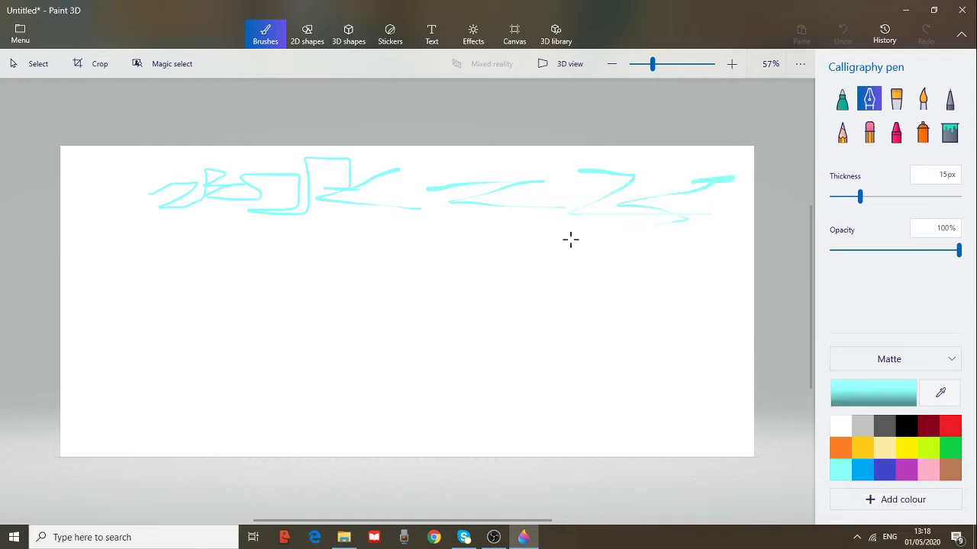
{"action": "left_click_drag", "start_coordinate": [642, 250], "coordinate": [643, 249]}
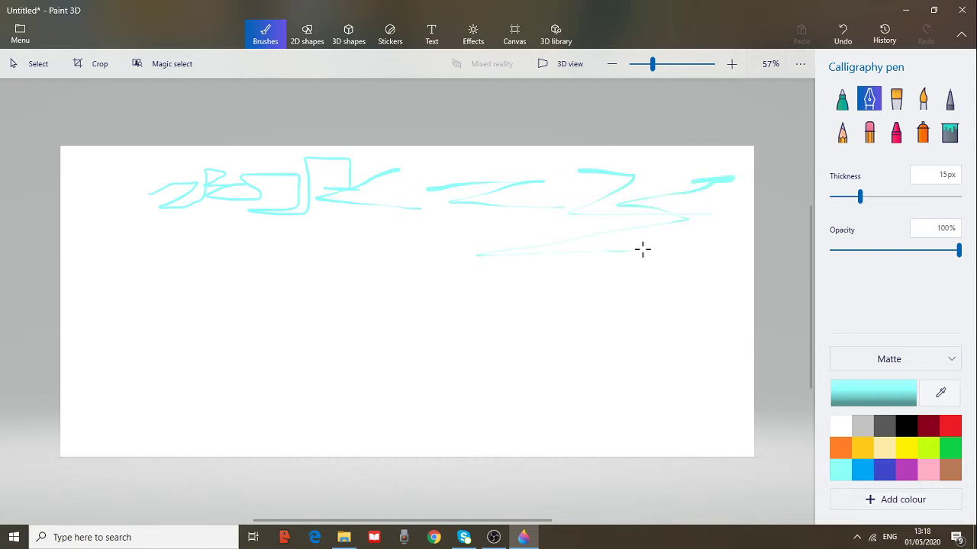
Paint 50 px Oil brush strokes, one in turquoise at the canvas's left and several in dark red across the middle.
{"action": "left_click", "coordinate": [897, 99]}
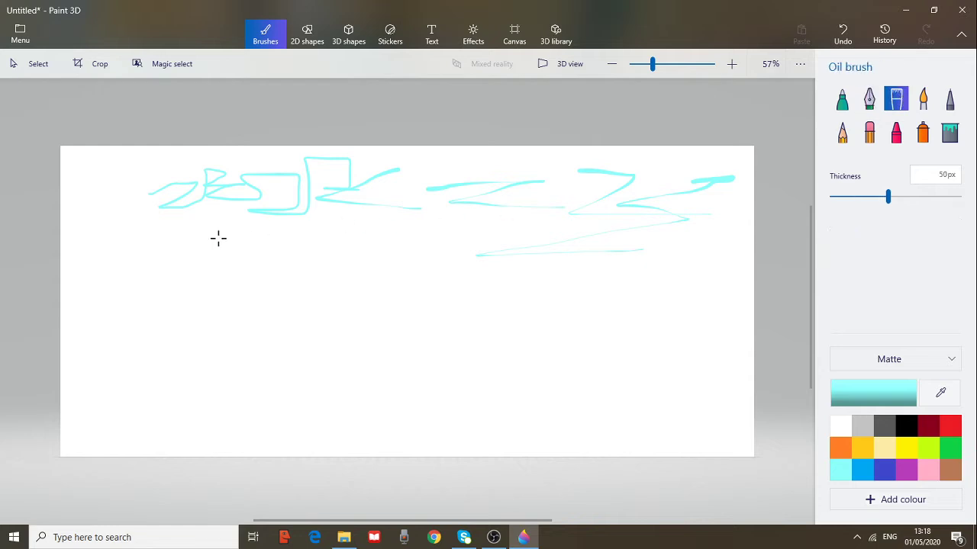
{"action": "mouse_move", "coordinate": [162, 244]}
{"action": "left_mouse_down"}
{"action": "mouse_move", "coordinate": [235, 255]}
{"action": "mouse_move", "coordinate": [116, 215]}
{"action": "mouse_move", "coordinate": [141, 193]}
{"action": "mouse_move", "coordinate": [194, 177]}
{"action": "left_mouse_up"}
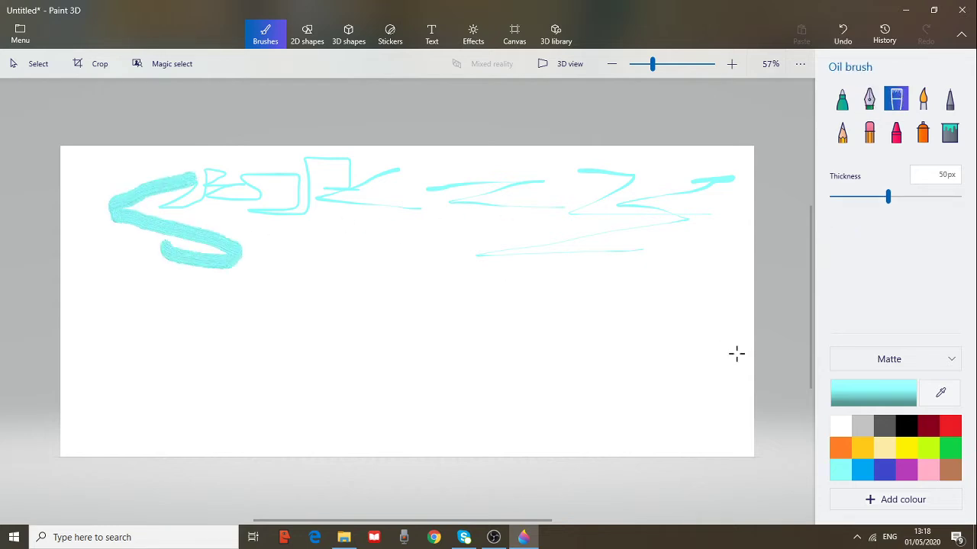
{"action": "left_click", "coordinate": [928, 426]}
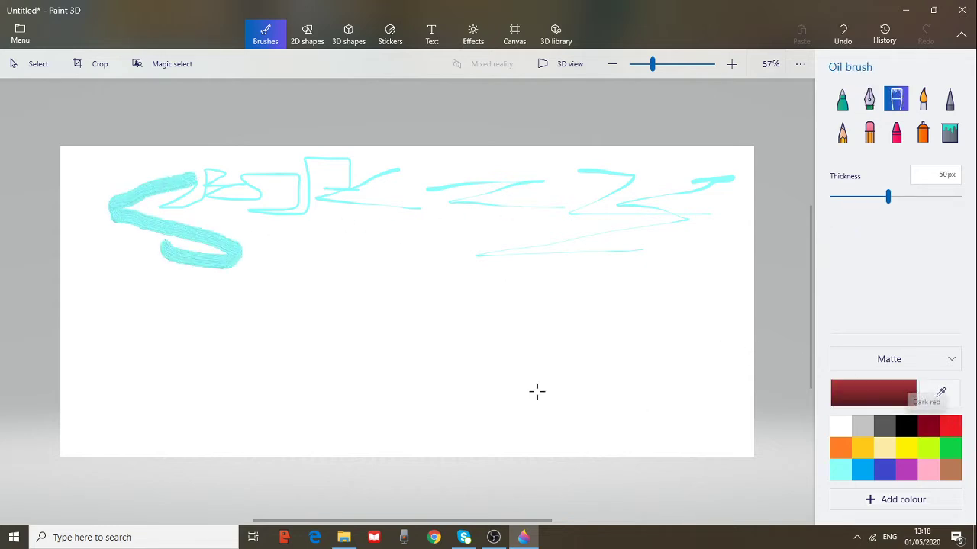
{"action": "mouse_move", "coordinate": [263, 301]}
{"action": "left_mouse_down"}
{"action": "mouse_move", "coordinate": [258, 228]}
{"action": "mouse_move", "coordinate": [210, 214]}
{"action": "mouse_move", "coordinate": [403, 251]}
{"action": "left_mouse_up"}
{"action": "left_click_drag", "start_coordinate": [437, 236], "coordinate": [437, 205]}
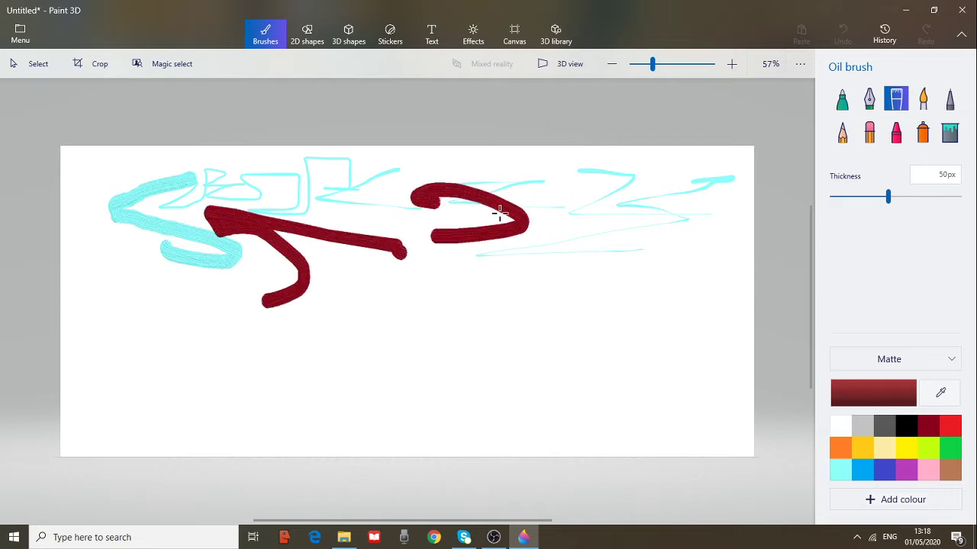
{"action": "left_click_drag", "start_coordinate": [500, 215], "coordinate": [580, 245]}
Paint a dark red 50 px Watercolour stroke across the middle and add 5 px Pixel pen scribbles in the canvas's lower-left area.
{"action": "left_click", "coordinate": [923, 100]}
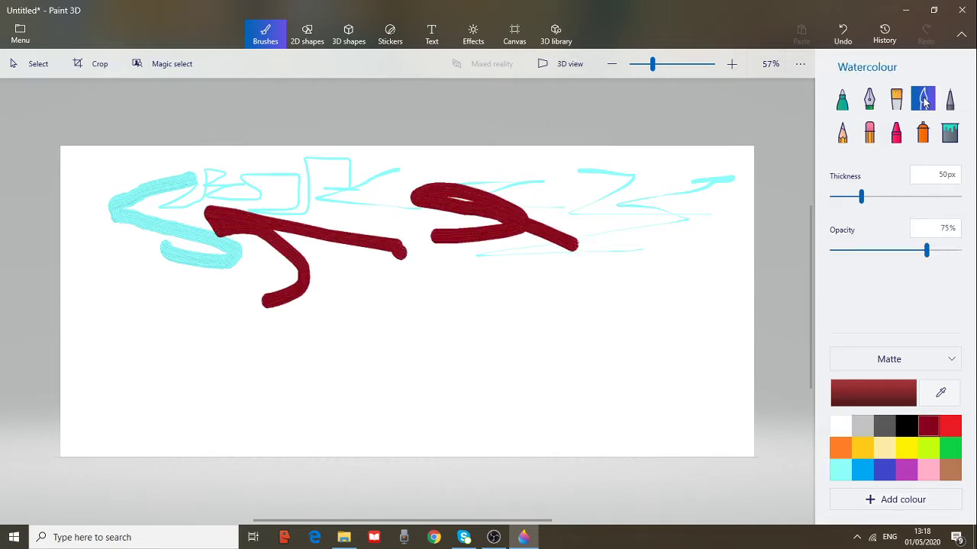
{"action": "mouse_move", "coordinate": [603, 229]}
{"action": "left_mouse_down"}
{"action": "mouse_move", "coordinate": [700, 248]}
{"action": "mouse_move", "coordinate": [666, 270]}
{"action": "mouse_move", "coordinate": [352, 297]}
{"action": "mouse_move", "coordinate": [404, 287]}
{"action": "mouse_move", "coordinate": [539, 294]}
{"action": "left_mouse_up"}
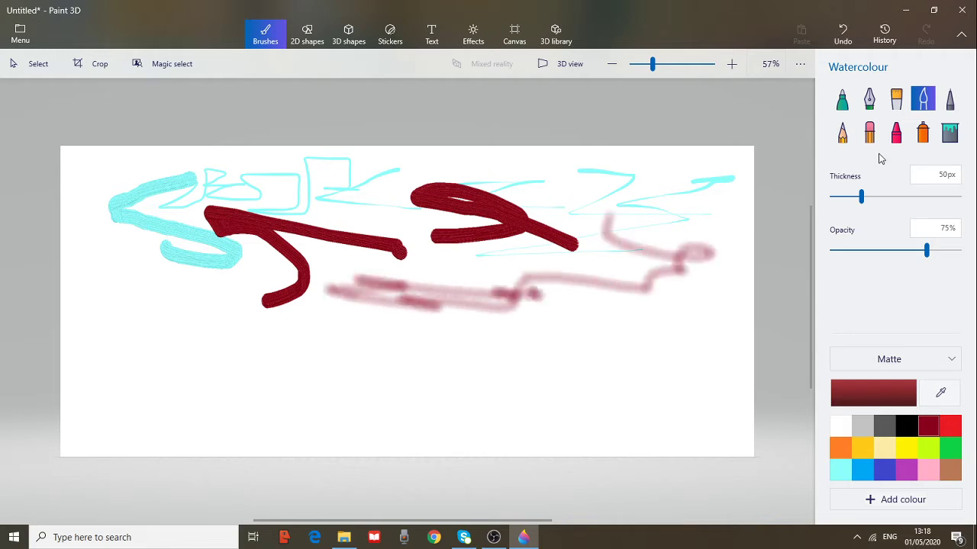
{"action": "left_click", "coordinate": [948, 100]}
{"action": "mouse_move", "coordinate": [124, 281]}
{"action": "left_mouse_down"}
{"action": "mouse_move", "coordinate": [151, 334]}
{"action": "mouse_move", "coordinate": [165, 325]}
{"action": "mouse_move", "coordinate": [170, 317]}
{"action": "mouse_move", "coordinate": [133, 288]}
{"action": "mouse_move", "coordinate": [151, 228]}
{"action": "mouse_move", "coordinate": [168, 289]}
{"action": "mouse_move", "coordinate": [193, 314]}
{"action": "mouse_move", "coordinate": [218, 307]}
{"action": "left_mouse_up"}
{"action": "mouse_move", "coordinate": [292, 311]}
{"action": "left_mouse_down"}
{"action": "mouse_move", "coordinate": [307, 349]}
{"action": "mouse_move", "coordinate": [259, 345]}
{"action": "left_mouse_up"}
{"action": "mouse_move", "coordinate": [328, 309]}
{"action": "left_mouse_down"}
{"action": "mouse_move", "coordinate": [325, 358]}
{"action": "mouse_move", "coordinate": [370, 327]}
{"action": "left_mouse_up"}
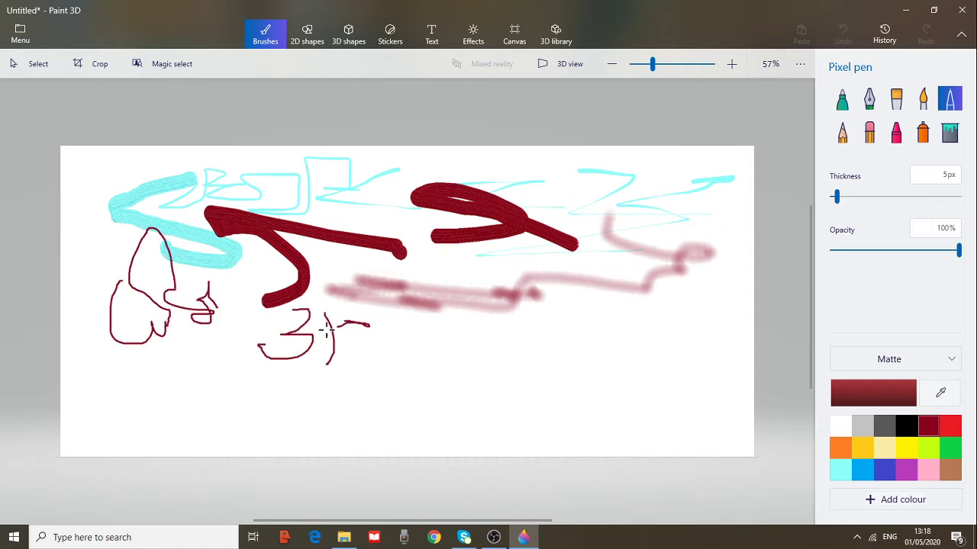
{"action": "mouse_move", "coordinate": [313, 337]}
{"action": "left_mouse_down"}
{"action": "mouse_move", "coordinate": [316, 314]}
{"action": "mouse_move", "coordinate": [336, 308]}
{"action": "mouse_move", "coordinate": [365, 363]}
{"action": "mouse_move", "coordinate": [303, 356]}
{"action": "left_mouse_up"}
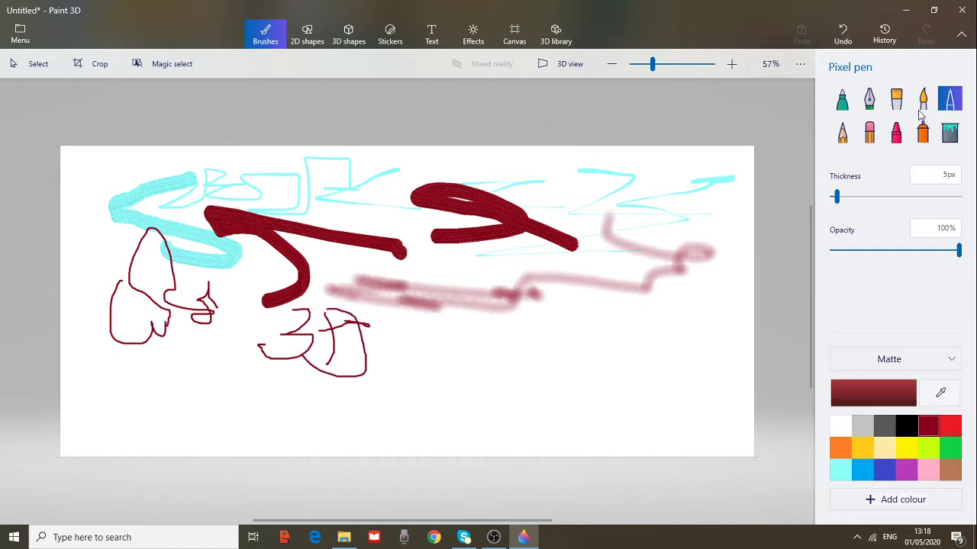
Draw 6 px Pencil scribbles below the watercolour stroke, dark red on the right and black in the middle.
{"action": "left_click", "coordinate": [842, 135]}
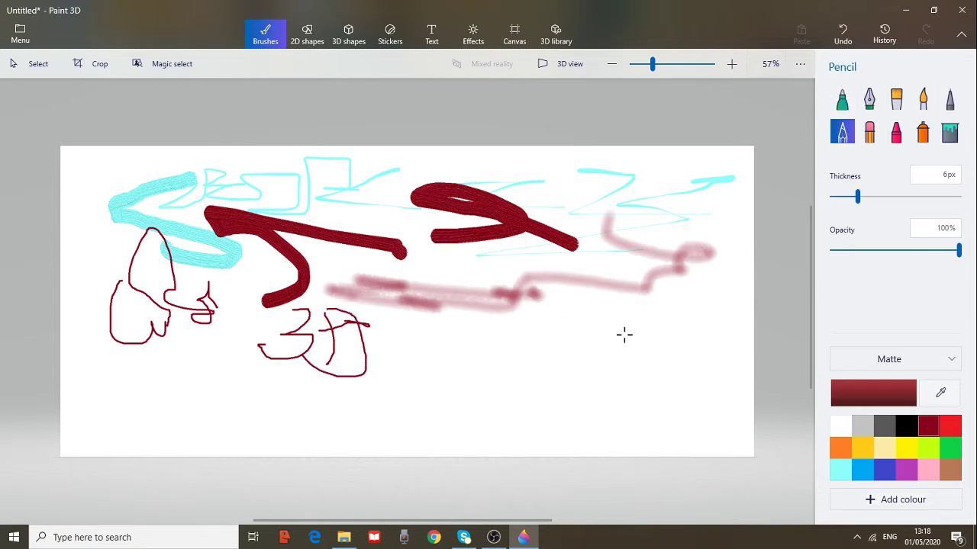
{"action": "left_click_drag", "start_coordinate": [595, 318], "coordinate": [670, 352]}
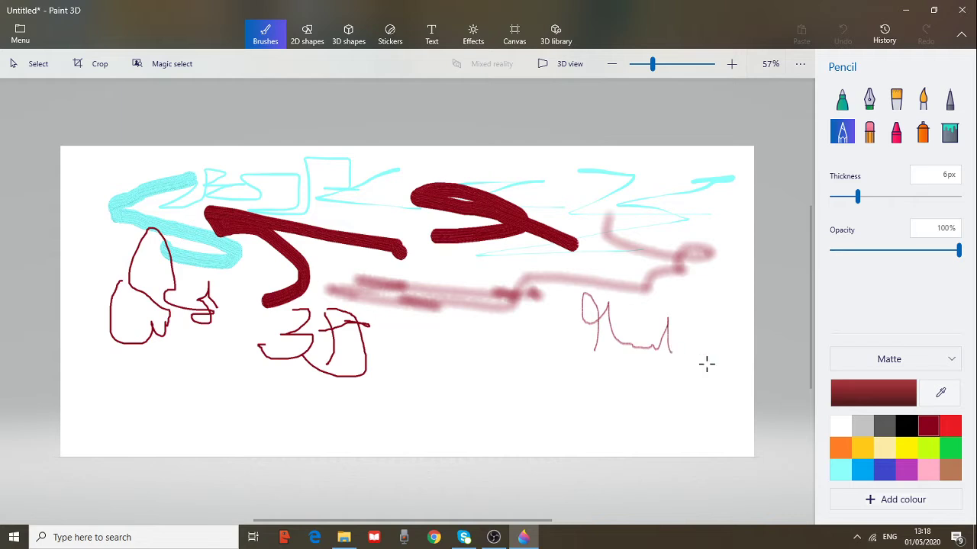
{"action": "left_click", "coordinate": [906, 426]}
{"action": "mouse_move", "coordinate": [558, 371]}
{"action": "left_mouse_down"}
{"action": "mouse_move", "coordinate": [515, 313]}
{"action": "mouse_move", "coordinate": [477, 361]}
{"action": "mouse_move", "coordinate": [386, 318]}
{"action": "mouse_move", "coordinate": [378, 301]}
{"action": "mouse_move", "coordinate": [393, 338]}
{"action": "mouse_move", "coordinate": [438, 332]}
{"action": "left_mouse_up"}
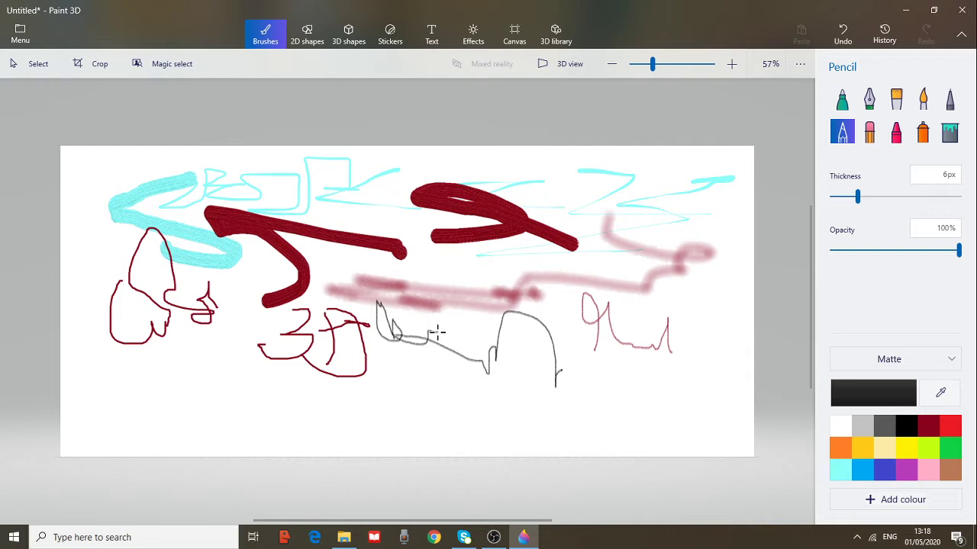
{"action": "left_click_drag", "start_coordinate": [452, 330], "coordinate": [495, 353]}
Erase parts of the dark red oil strokes with the 25 px Eraser.
{"action": "left_click", "coordinate": [869, 132]}
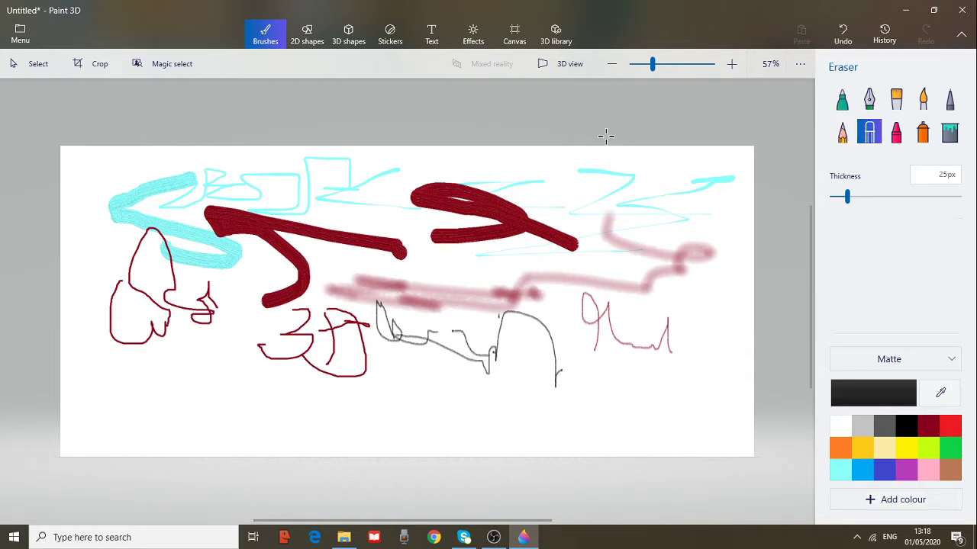
{"action": "mouse_move", "coordinate": [467, 189]}
{"action": "left_mouse_down"}
{"action": "mouse_move", "coordinate": [486, 229]}
{"action": "mouse_move", "coordinate": [497, 189]}
{"action": "mouse_move", "coordinate": [523, 244]}
{"action": "mouse_move", "coordinate": [569, 255]}
{"action": "mouse_move", "coordinate": [340, 260]}
{"action": "mouse_move", "coordinate": [336, 222]}
{"action": "mouse_move", "coordinate": [454, 255]}
{"action": "mouse_move", "coordinate": [382, 249]}
{"action": "left_mouse_up"}
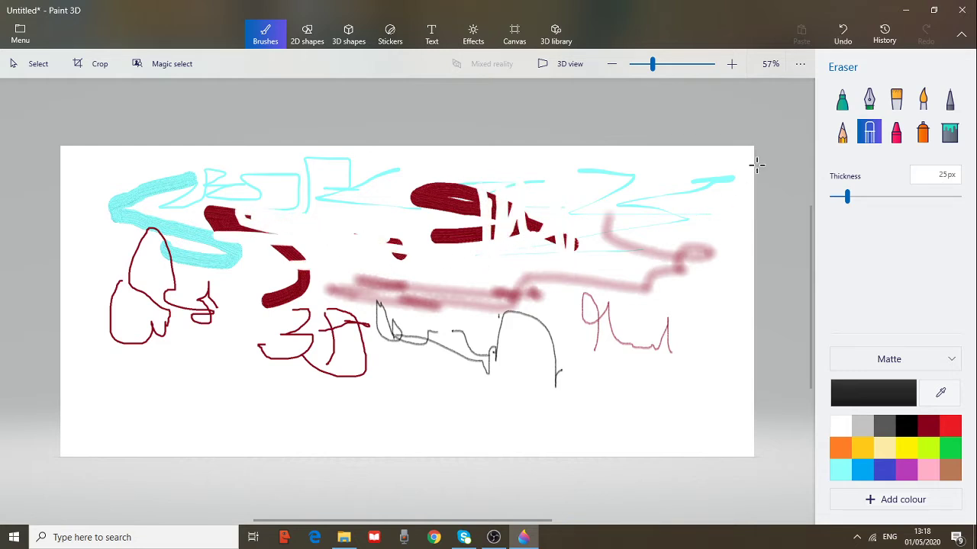
Draw 20 px Crayon lines, a jagged black one along the canvas's upper part and a long light blue one near the bottom.
{"action": "left_click", "coordinate": [896, 132]}
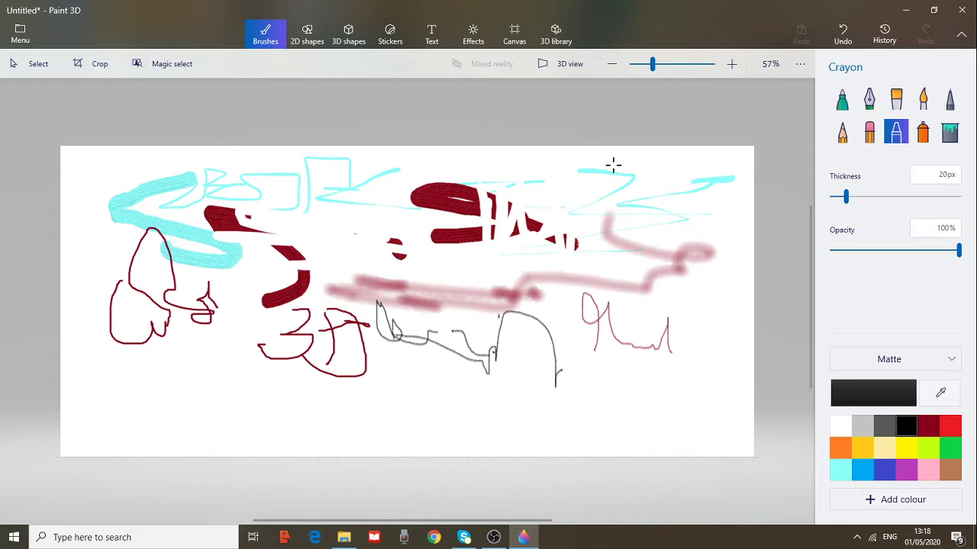
{"action": "mouse_move", "coordinate": [613, 165]}
{"action": "left_mouse_down"}
{"action": "mouse_move", "coordinate": [545, 159]}
{"action": "mouse_move", "coordinate": [536, 197]}
{"action": "mouse_move", "coordinate": [377, 157]}
{"action": "mouse_move", "coordinate": [315, 158]}
{"action": "left_mouse_up"}
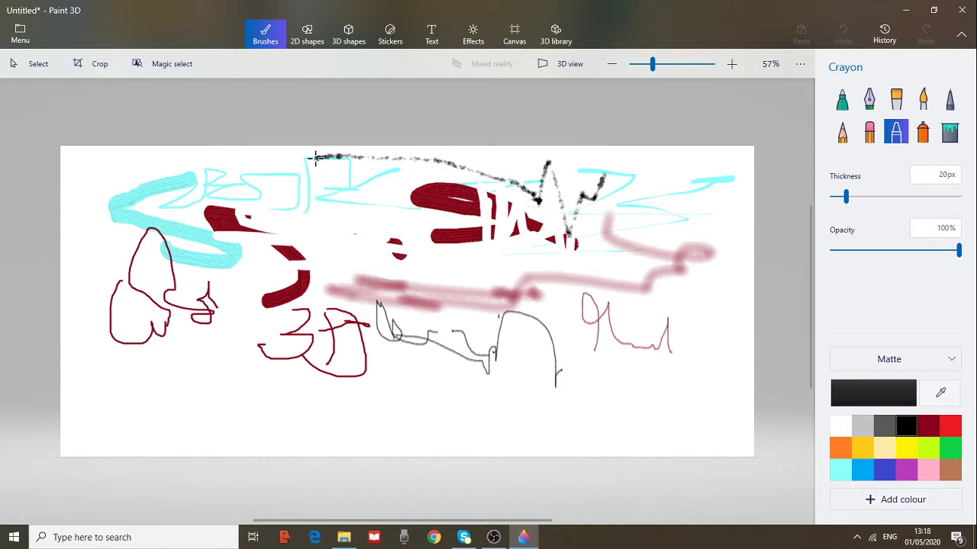
{"action": "left_click", "coordinate": [862, 469]}
{"action": "mouse_move", "coordinate": [692, 410]}
{"action": "left_mouse_down"}
{"action": "mouse_move", "coordinate": [583, 399]}
{"action": "mouse_move", "coordinate": [174, 374]}
{"action": "left_mouse_up"}
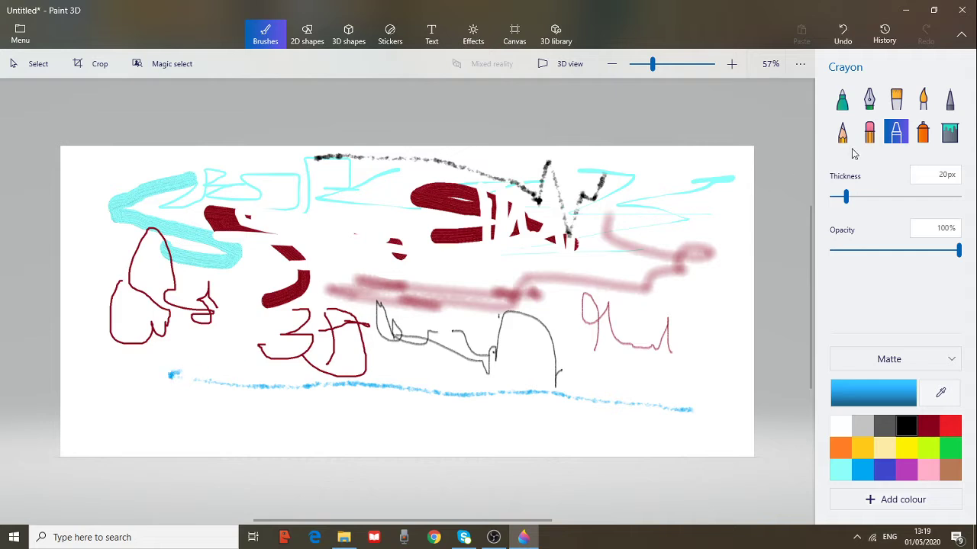
Spray a light blue squiggle over the middle and a yellow patch at the lower left with the 75 px Spray can at 25% opacity.
{"action": "left_click", "coordinate": [922, 132]}
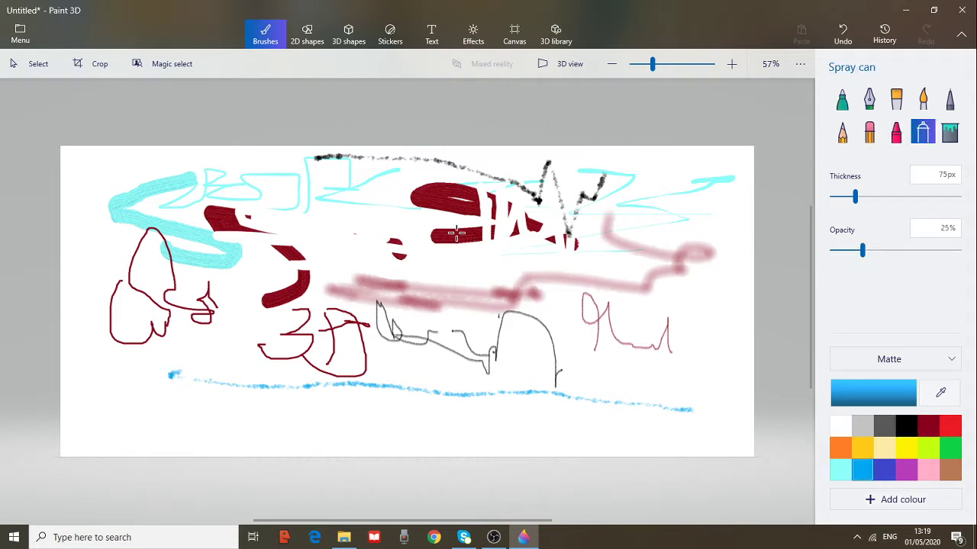
{"action": "mouse_move", "coordinate": [456, 235]}
{"action": "left_mouse_down"}
{"action": "mouse_move", "coordinate": [410, 257]}
{"action": "mouse_move", "coordinate": [356, 251]}
{"action": "mouse_move", "coordinate": [334, 244]}
{"action": "left_mouse_up"}
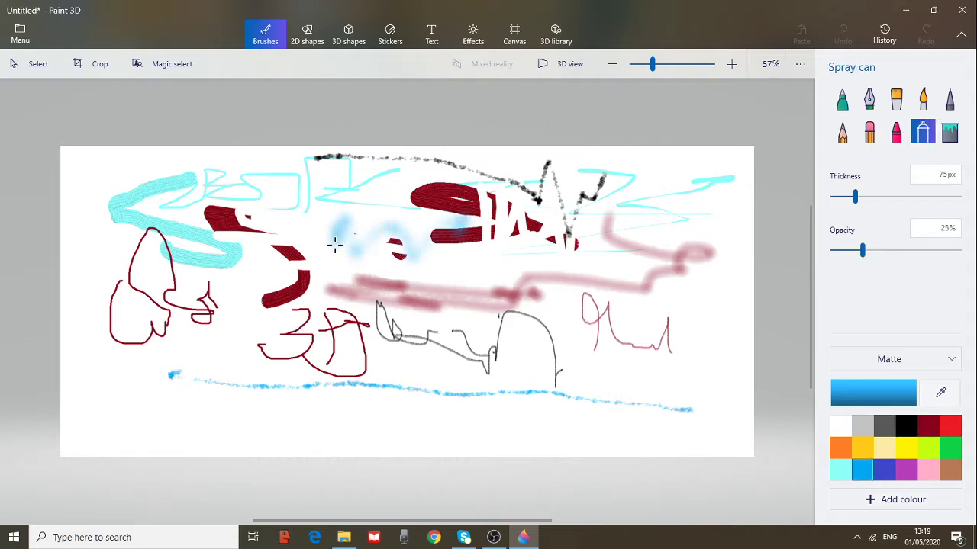
{"action": "left_click", "coordinate": [903, 450]}
{"action": "mouse_move", "coordinate": [340, 406]}
{"action": "left_mouse_down"}
{"action": "mouse_move", "coordinate": [269, 371]}
{"action": "mouse_move", "coordinate": [259, 386]}
{"action": "mouse_move", "coordinate": [236, 358]}
{"action": "mouse_move", "coordinate": [240, 338]}
{"action": "mouse_move", "coordinate": [299, 342]}
{"action": "mouse_move", "coordinate": [253, 358]}
{"action": "mouse_move", "coordinate": [264, 331]}
{"action": "mouse_move", "coordinate": [286, 348]}
{"action": "left_mouse_up"}
Set the Spray can's opacity to 100% and spray denser yellow at the lower left and a dark red patch at the right.
{"action": "left_click_drag", "start_coordinate": [864, 254], "coordinate": [971, 260]}
{"action": "mouse_move", "coordinate": [228, 351]}
{"action": "left_mouse_down"}
{"action": "mouse_move", "coordinate": [240, 291]}
{"action": "mouse_move", "coordinate": [300, 268]}
{"action": "mouse_move", "coordinate": [318, 290]}
{"action": "mouse_move", "coordinate": [339, 271]}
{"action": "mouse_move", "coordinate": [277, 269]}
{"action": "mouse_move", "coordinate": [251, 285]}
{"action": "left_mouse_up"}
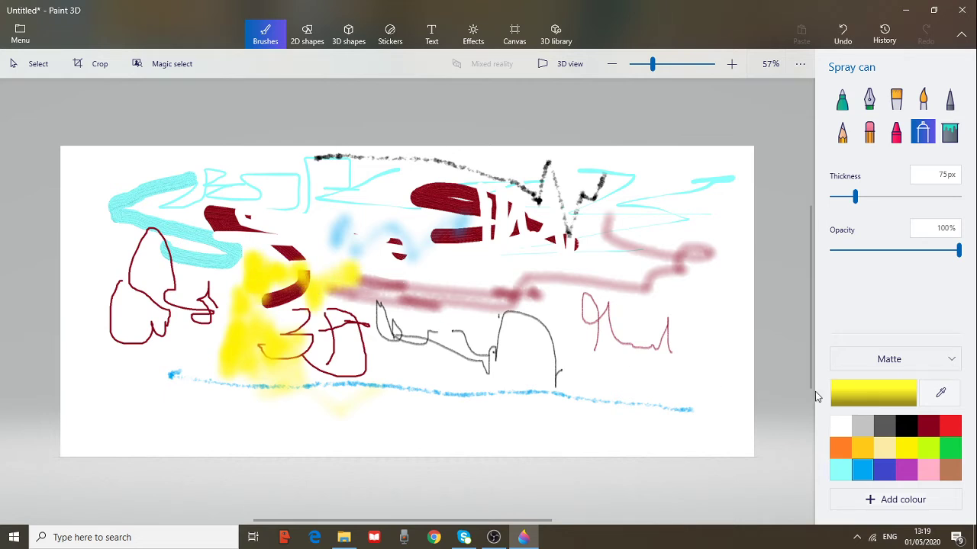
{"action": "left_click", "coordinate": [928, 424]}
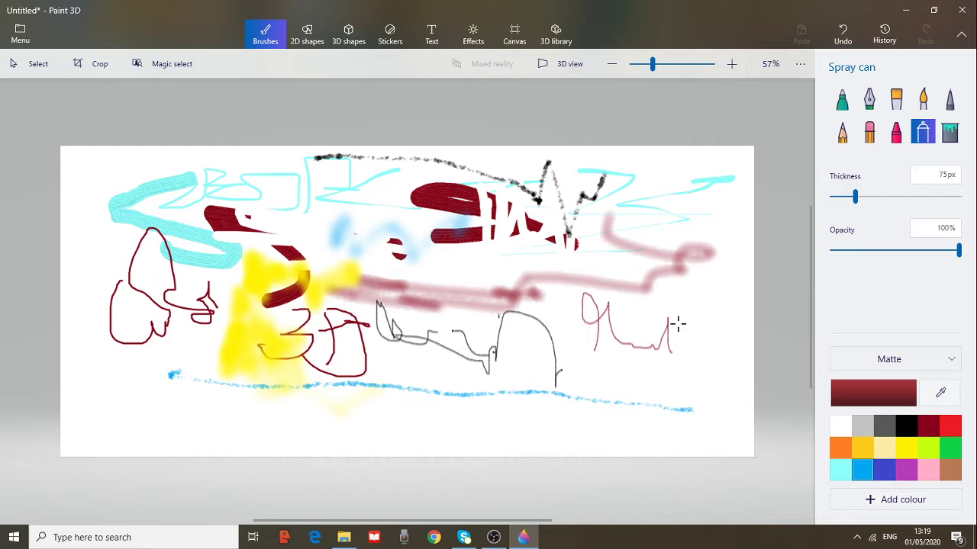
{"action": "mouse_move", "coordinate": [665, 297]}
{"action": "left_mouse_down"}
{"action": "mouse_move", "coordinate": [674, 331]}
{"action": "mouse_move", "coordinate": [679, 290]}
{"action": "mouse_move", "coordinate": [679, 334]}
{"action": "left_mouse_up"}
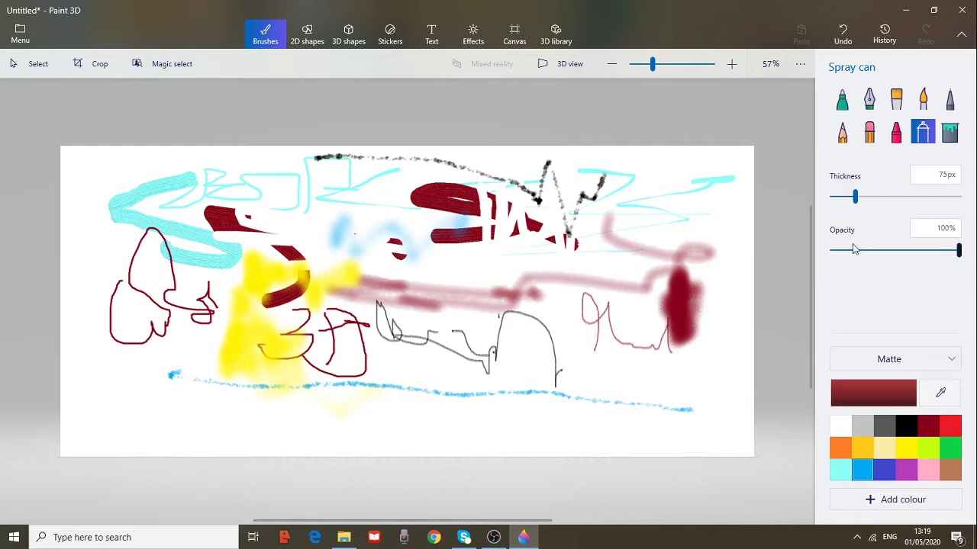
Fill the white background around the scribbles with indigo.
{"action": "left_click", "coordinate": [951, 133]}
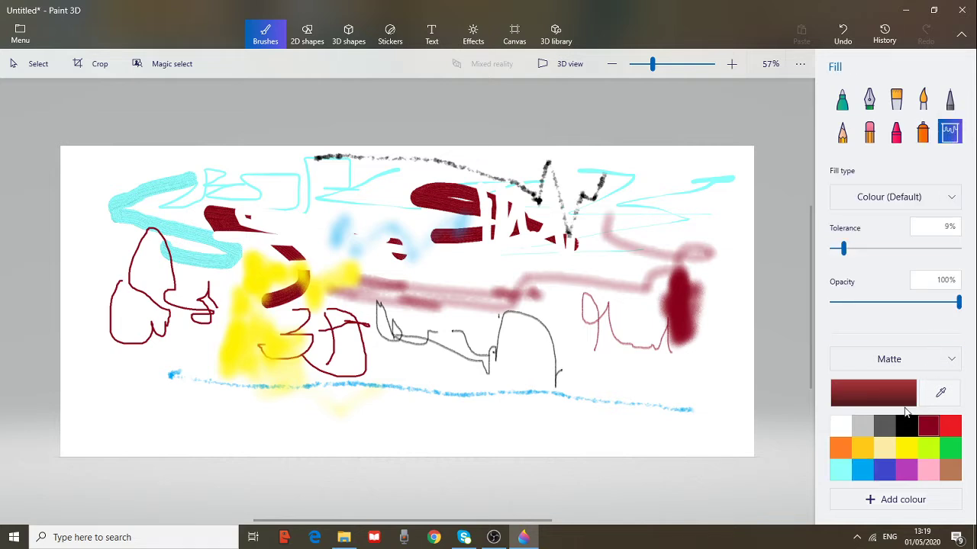
{"action": "left_click", "coordinate": [883, 470]}
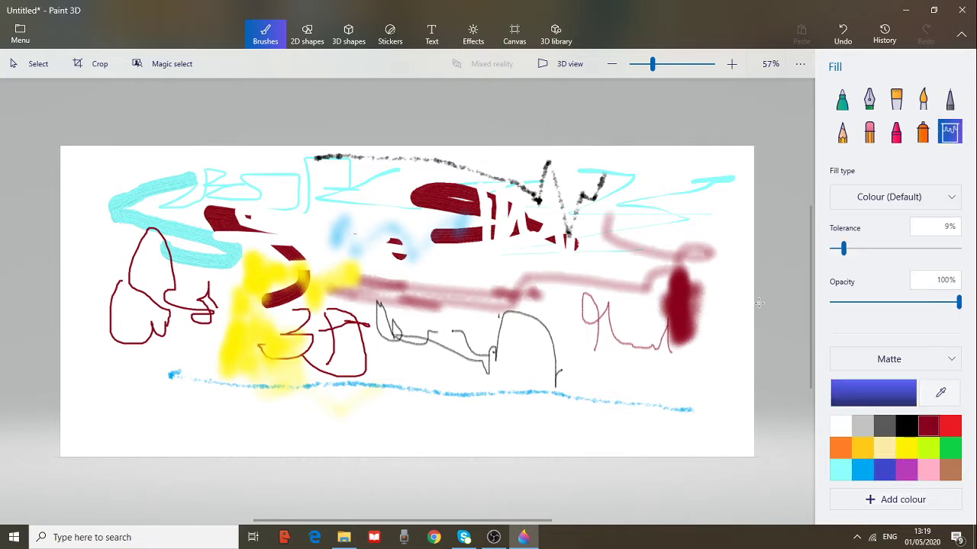
{"action": "left_click", "coordinate": [733, 202]}
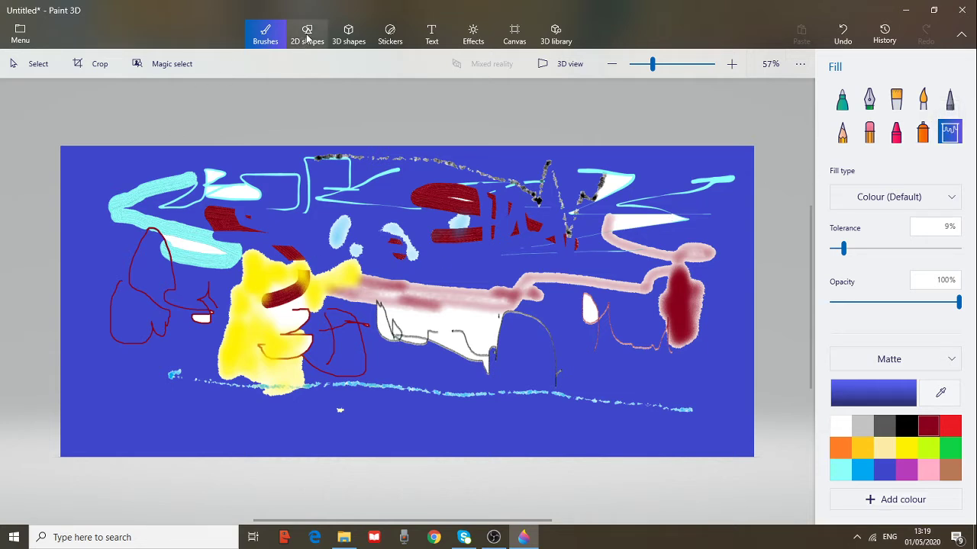
Start a new blank drawing, discarding the unsaved scribbles.
{"action": "left_click", "coordinate": [20, 33]}
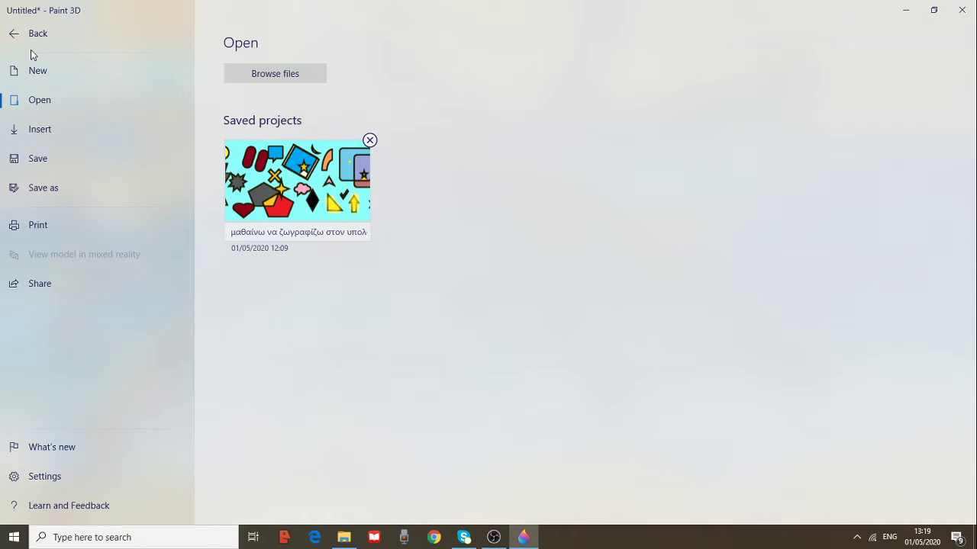
{"action": "left_click", "coordinate": [32, 71]}
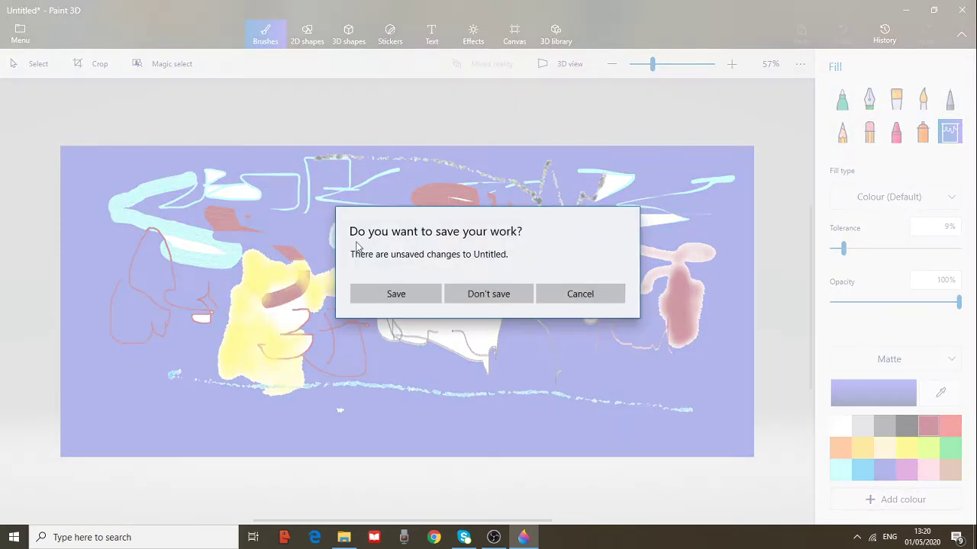
{"action": "left_click", "coordinate": [497, 294]}
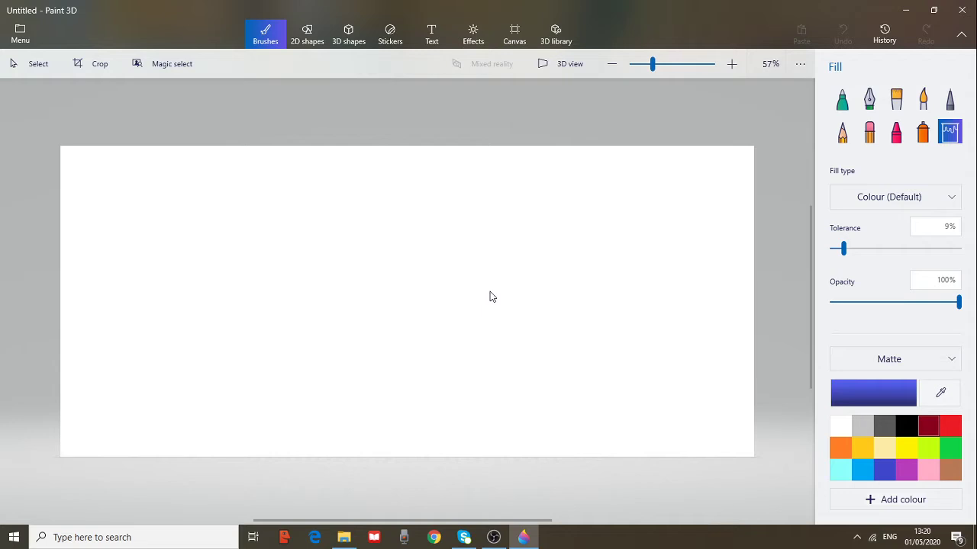
Draw a 2D circle outline at the canvas's upper left, rotate it clockwise and stamp a slightly offset copy over it.
{"action": "left_click", "coordinate": [309, 38]}
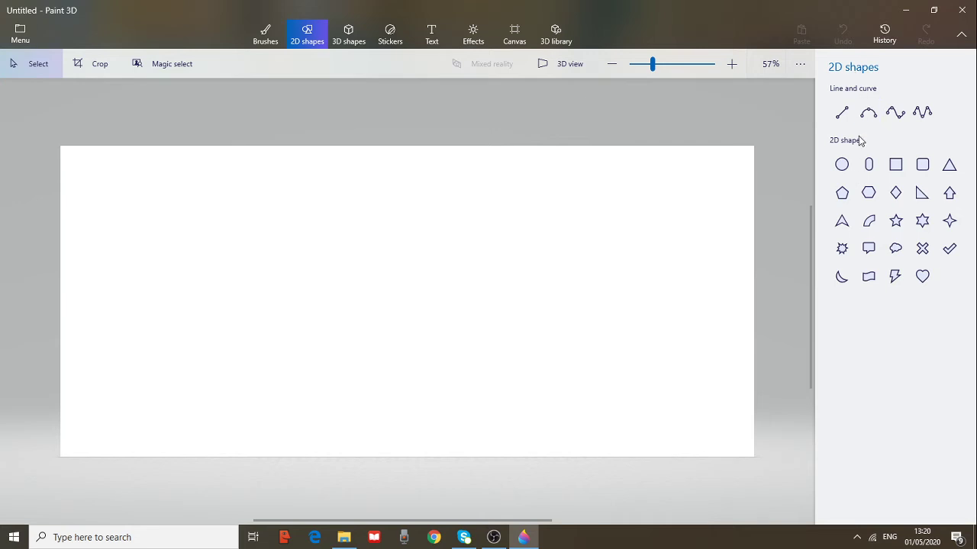
{"action": "left_click", "coordinate": [842, 165]}
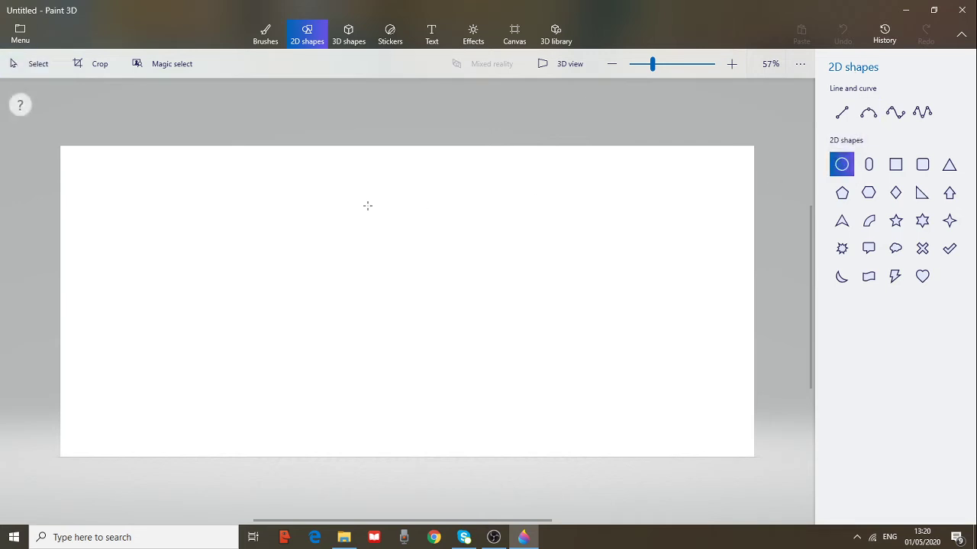
{"action": "left_click_drag", "start_coordinate": [87, 161], "coordinate": [176, 248]}
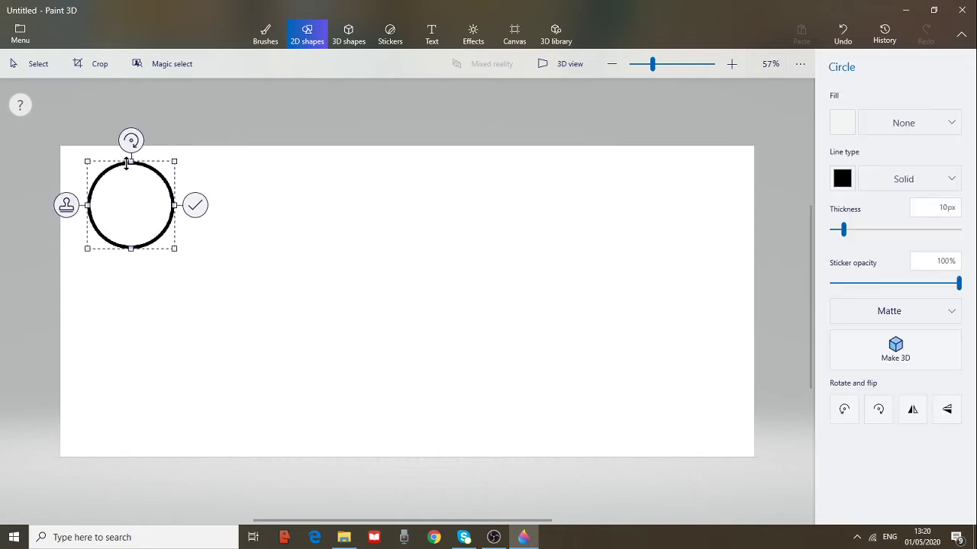
{"action": "left_click_drag", "start_coordinate": [131, 140], "coordinate": [191, 195]}
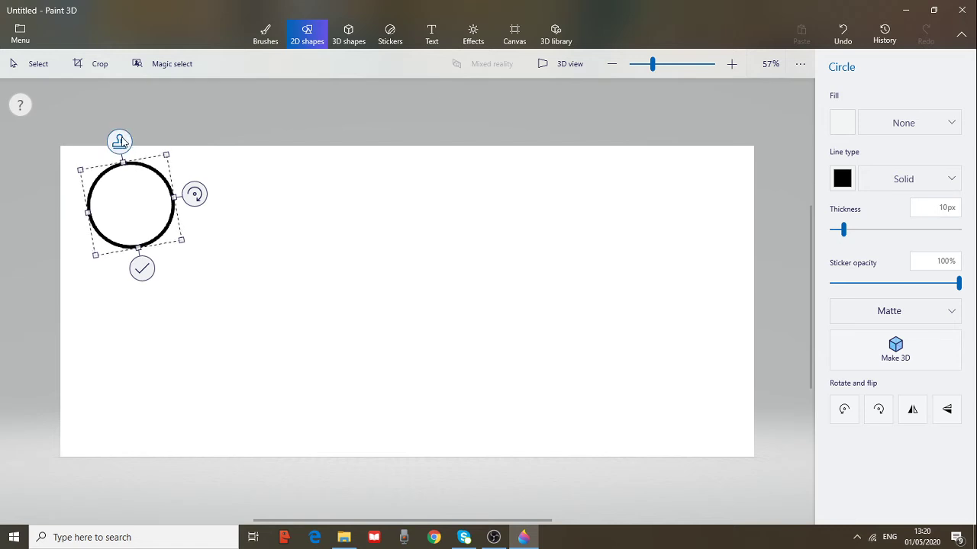
{"action": "left_click", "coordinate": [120, 142]}
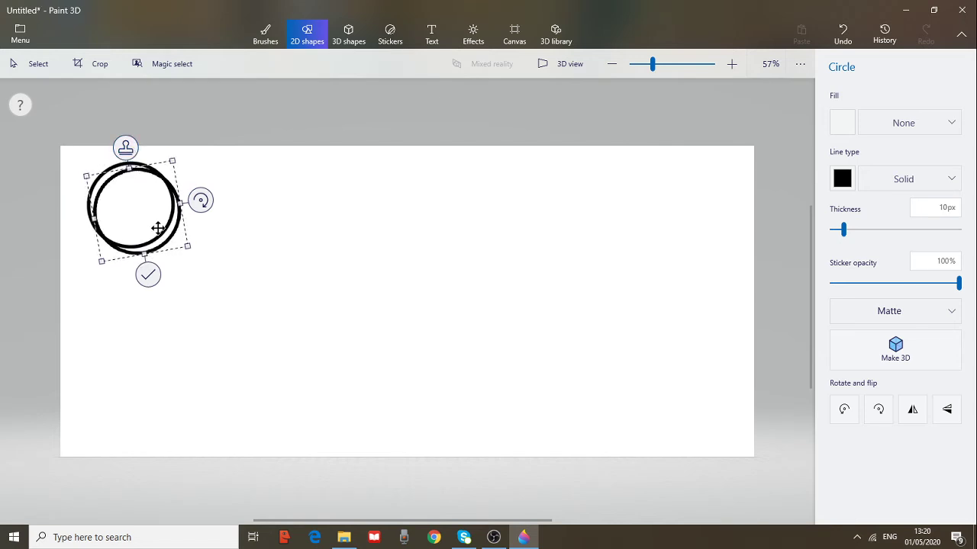
{"action": "left_click", "coordinate": [144, 277]}
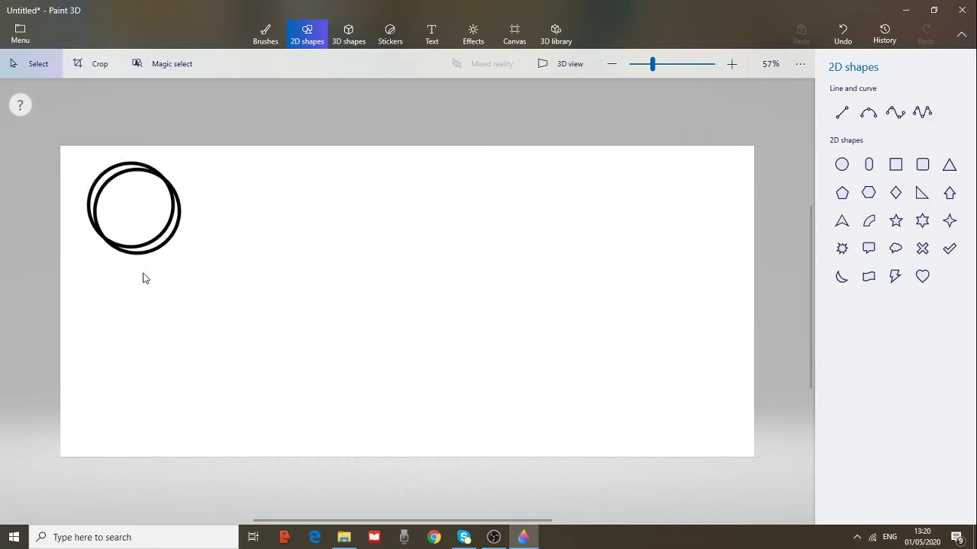
Draw a capsule outline beside the circles, tilt it to a slanted near-horizontal position and stamp a copy just below it.
{"action": "left_click", "coordinate": [870, 165]}
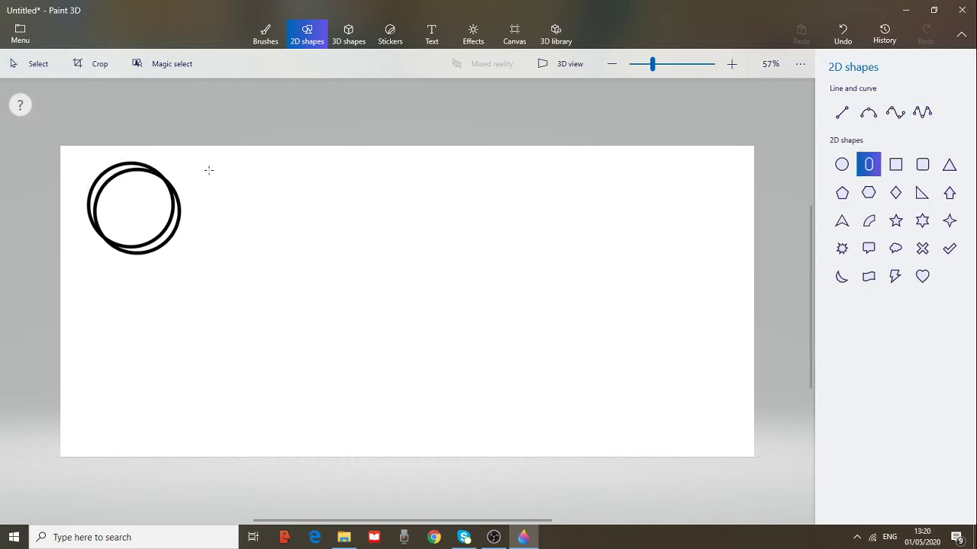
{"action": "left_click_drag", "start_coordinate": [209, 170], "coordinate": [304, 280]}
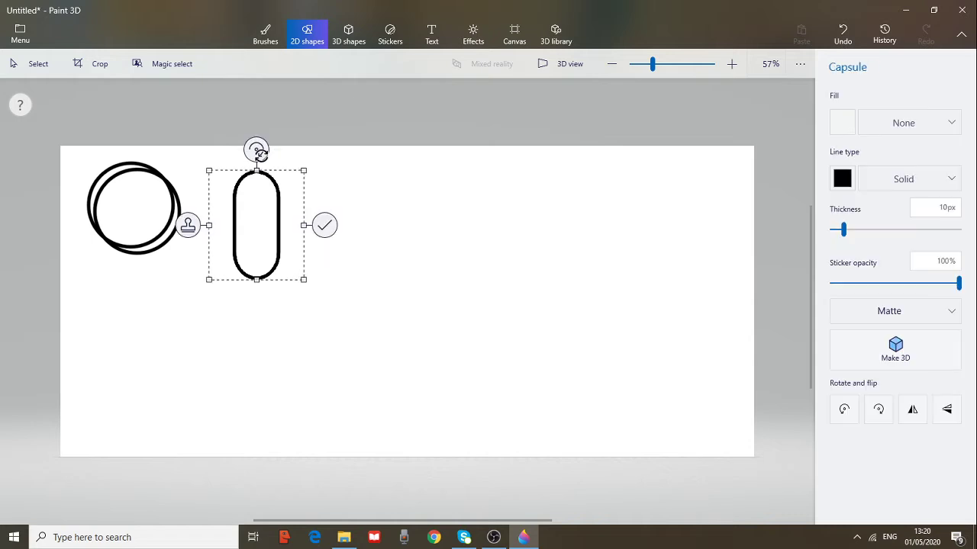
{"action": "mouse_move", "coordinate": [257, 148]}
{"action": "left_mouse_down"}
{"action": "mouse_move", "coordinate": [304, 205]}
{"action": "mouse_move", "coordinate": [323, 266]}
{"action": "left_mouse_up"}
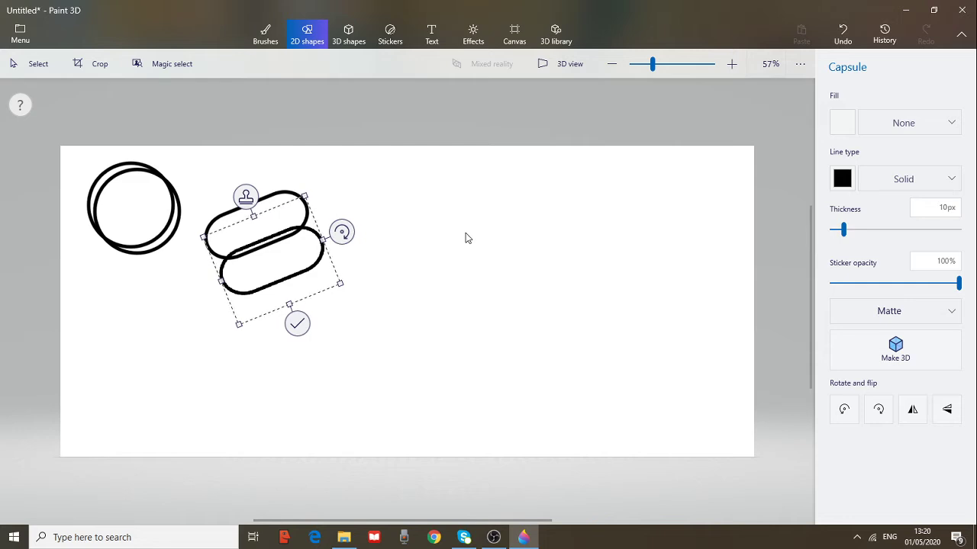
{"action": "left_click", "coordinate": [373, 243]}
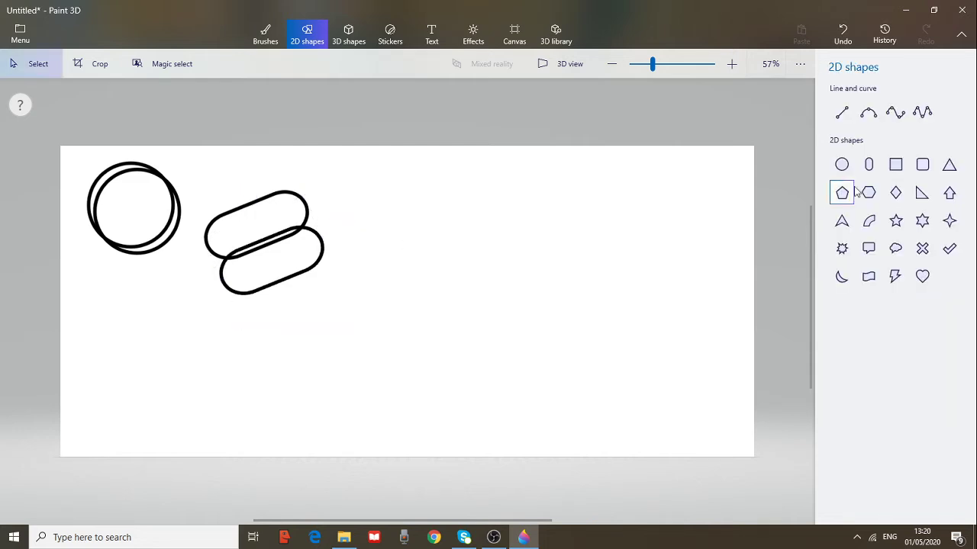
Draw a wide rectangle with the square shape beside the capsules, tilt it and stamp a slightly offset copy.
{"action": "left_click", "coordinate": [897, 167]}
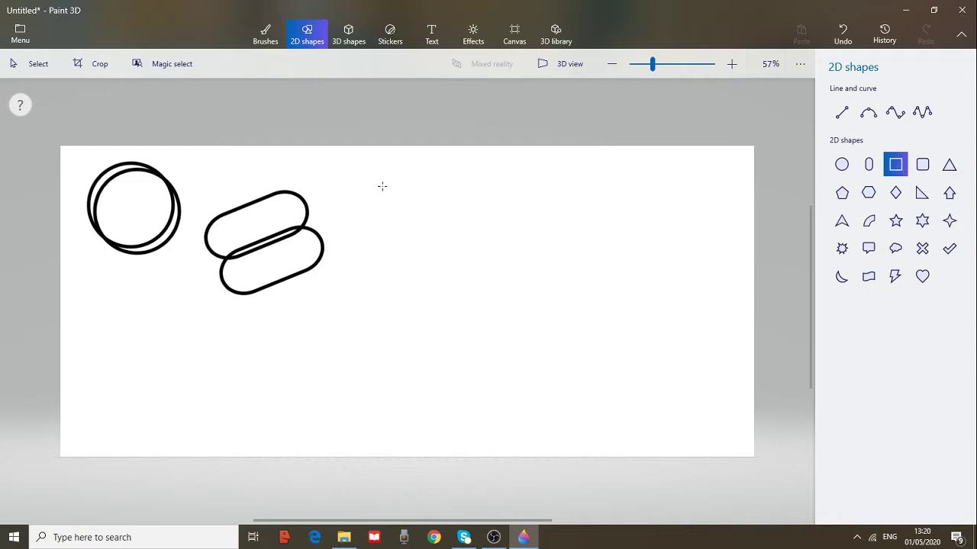
{"action": "left_click_drag", "start_coordinate": [349, 165], "coordinate": [459, 263]}
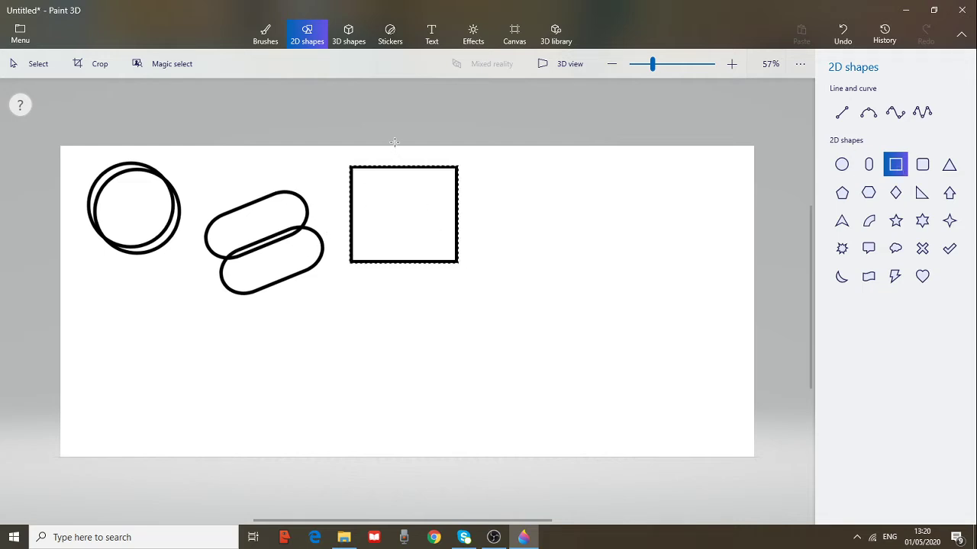
{"action": "mouse_move", "coordinate": [394, 143]}
{"action": "left_mouse_down"}
{"action": "mouse_move", "coordinate": [409, 281]}
{"action": "mouse_move", "coordinate": [397, 182]}
{"action": "mouse_move", "coordinate": [393, 237]}
{"action": "left_mouse_up"}
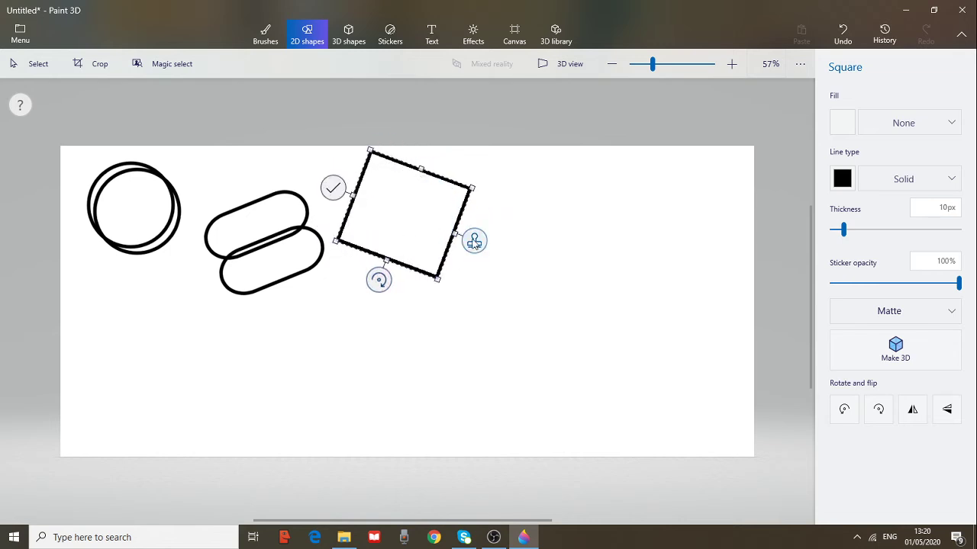
{"action": "left_click", "coordinate": [473, 241]}
{"action": "left_click", "coordinate": [470, 278]}
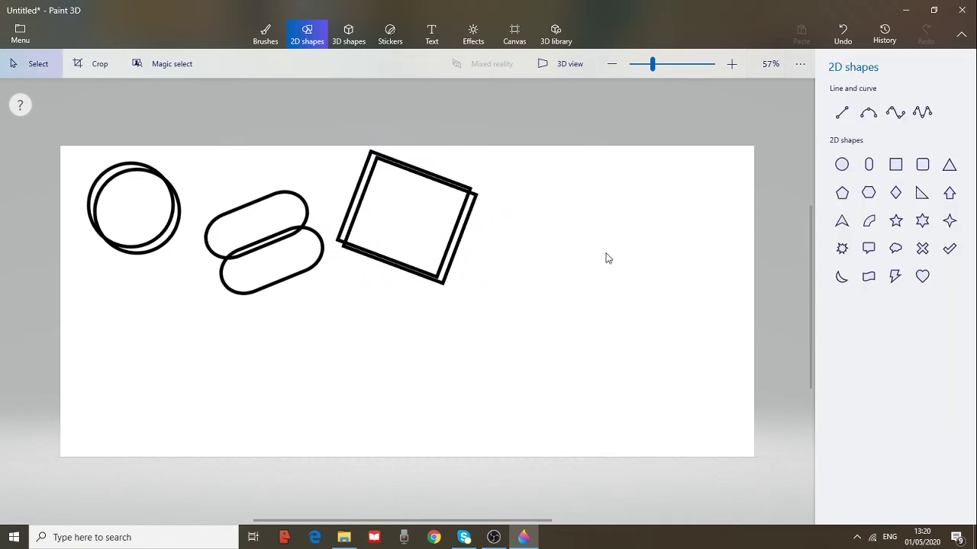
Draw a tall triangle outline beside the tilted rectangles, rotate it slightly clockwise and stamp an offset copy over it.
{"action": "left_click", "coordinate": [949, 165]}
{"action": "left_click_drag", "start_coordinate": [494, 167], "coordinate": [575, 286]}
{"action": "left_click_drag", "start_coordinate": [534, 145], "coordinate": [457, 252]}
{"action": "left_click_drag", "start_coordinate": [560, 386], "coordinate": [573, 148]}
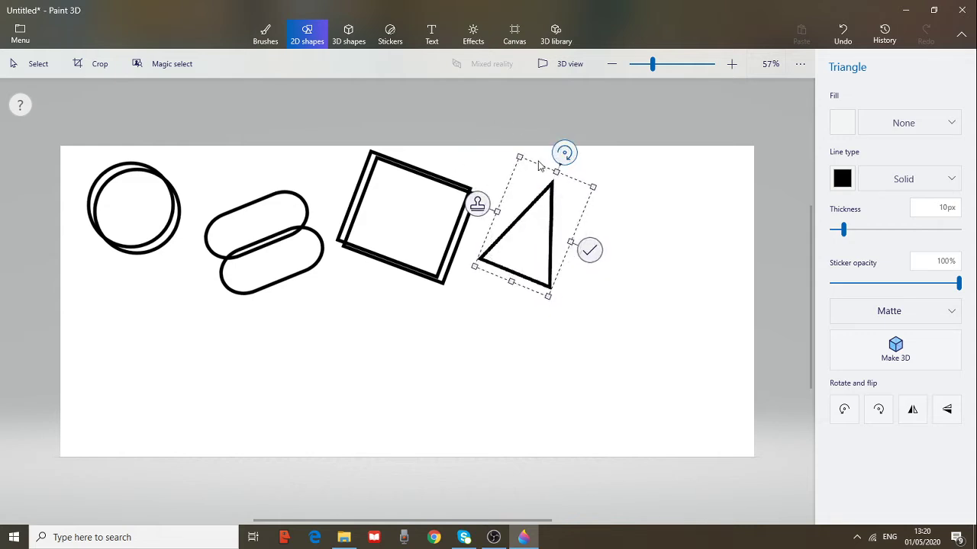
{"action": "left_click", "coordinate": [478, 204]}
{"action": "left_click", "coordinate": [663, 292]}
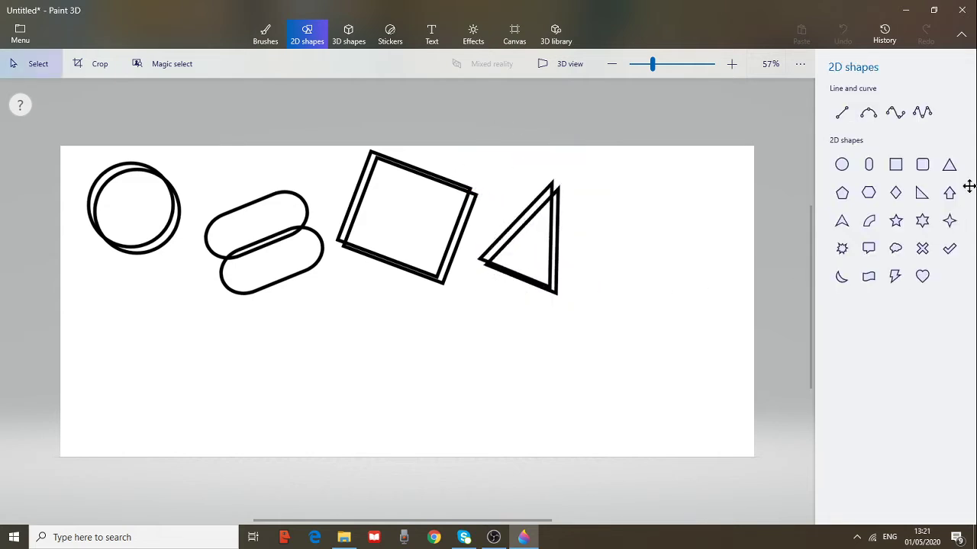
Draw an upright pentagon outline at the canvas's upper right and stamp a slightly offset copy over it.
{"action": "left_click", "coordinate": [841, 192]}
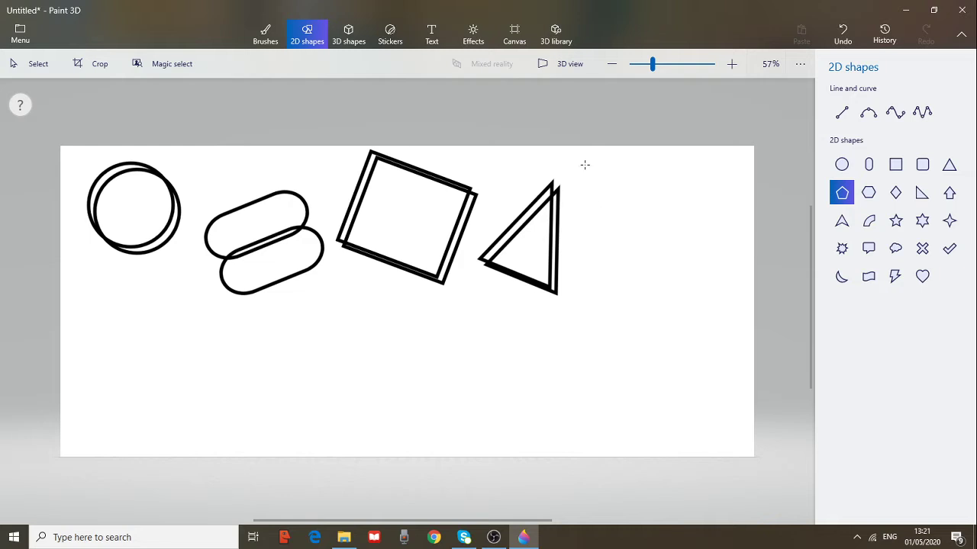
{"action": "left_click_drag", "start_coordinate": [584, 165], "coordinate": [684, 266]}
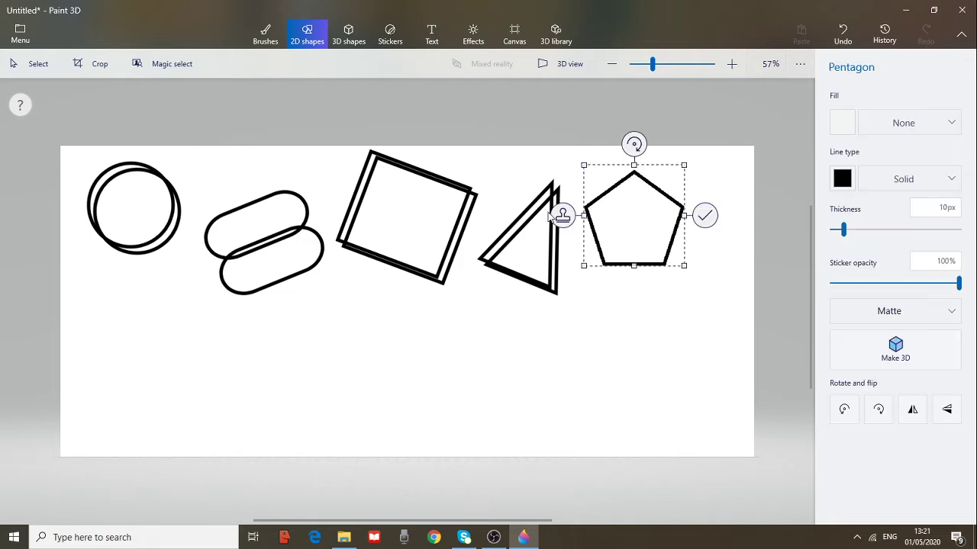
{"action": "left_click", "coordinate": [562, 216]}
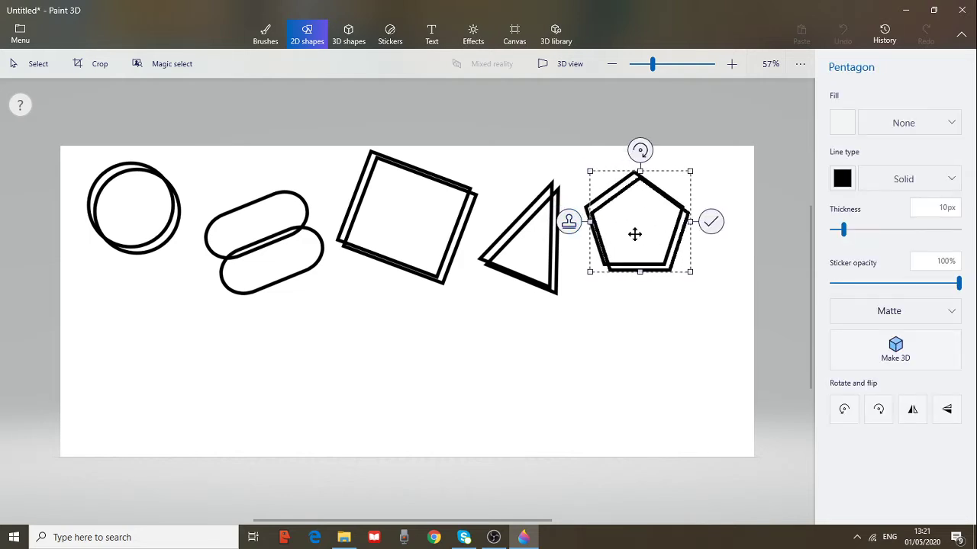
{"action": "left_click", "coordinate": [710, 222]}
Draw a small hexagon below the circles and stamp a copy, widened to the left and level with the original.
{"action": "left_click", "coordinate": [868, 192]}
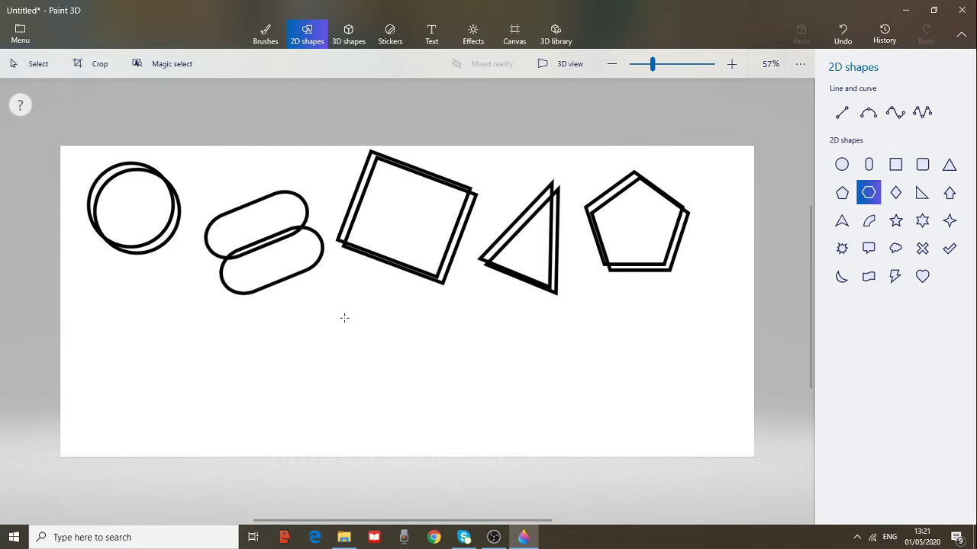
{"action": "left_click_drag", "start_coordinate": [118, 315], "coordinate": [179, 394]}
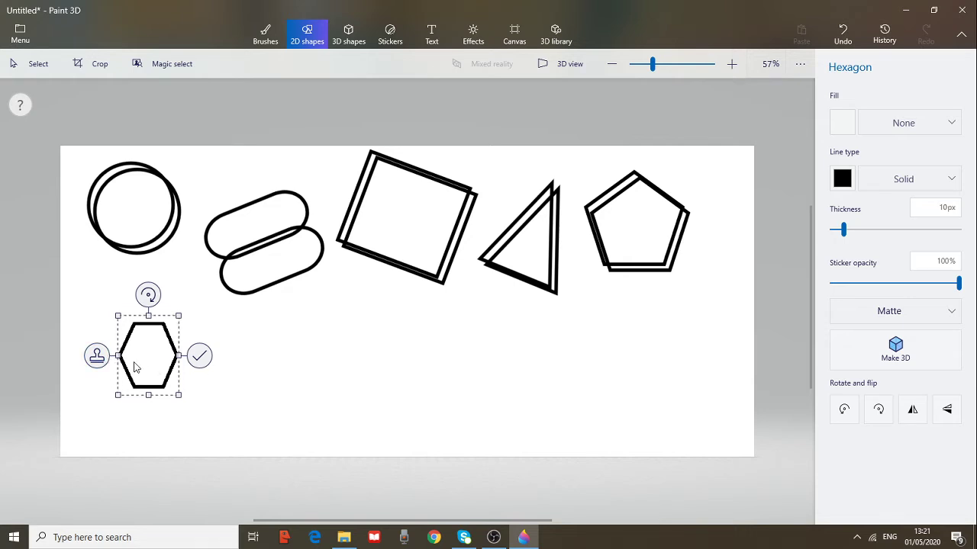
{"action": "left_click", "coordinate": [97, 355]}
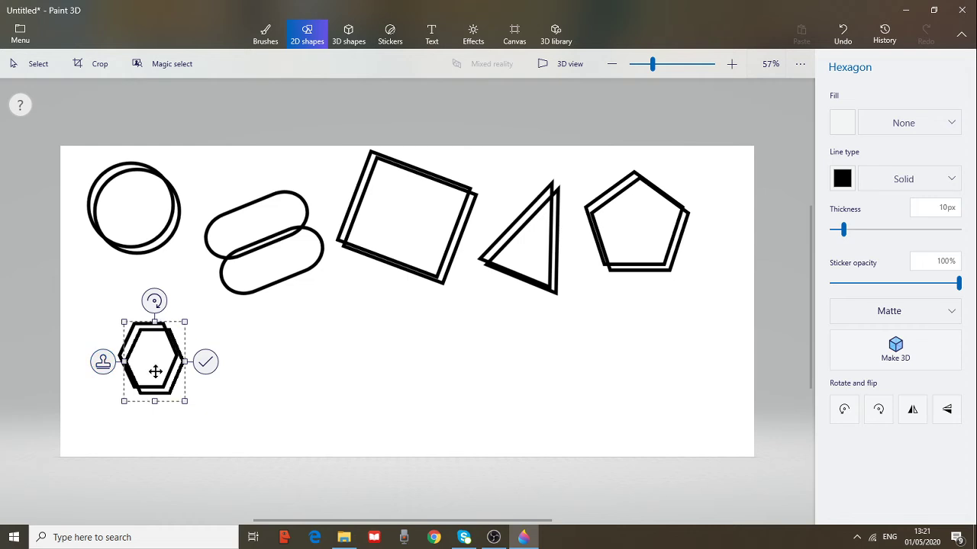
{"action": "left_click_drag", "start_coordinate": [123, 360], "coordinate": [90, 361]}
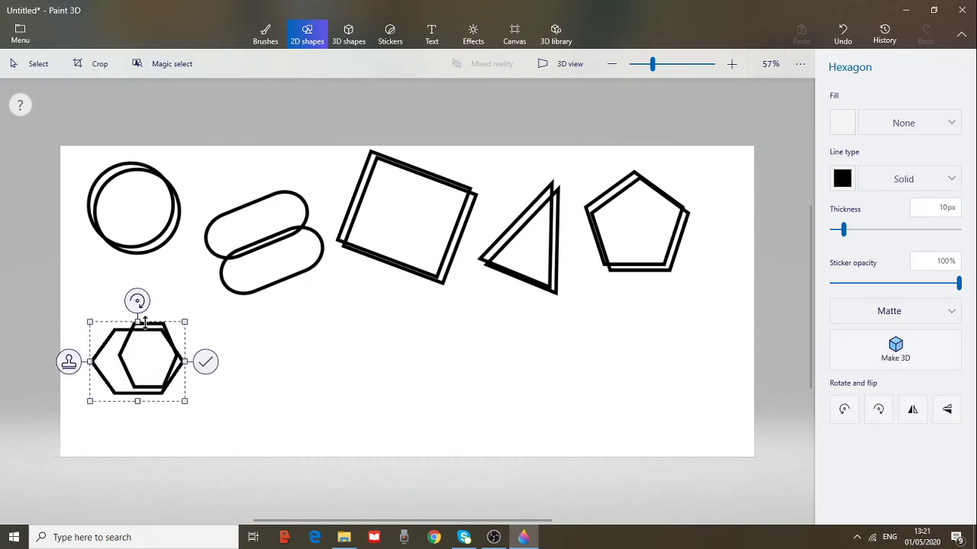
{"action": "left_click_drag", "start_coordinate": [153, 328], "coordinate": [153, 321]}
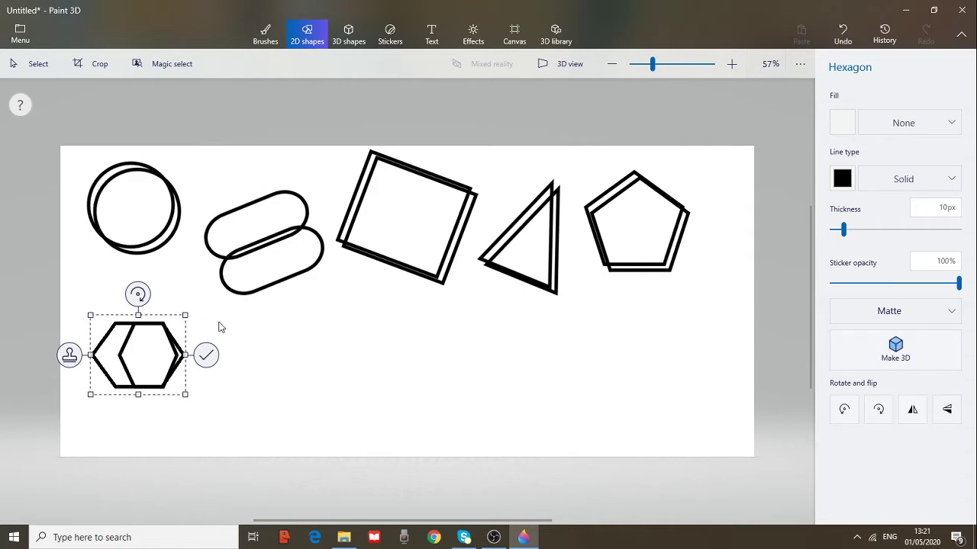
{"action": "left_click", "coordinate": [266, 353]}
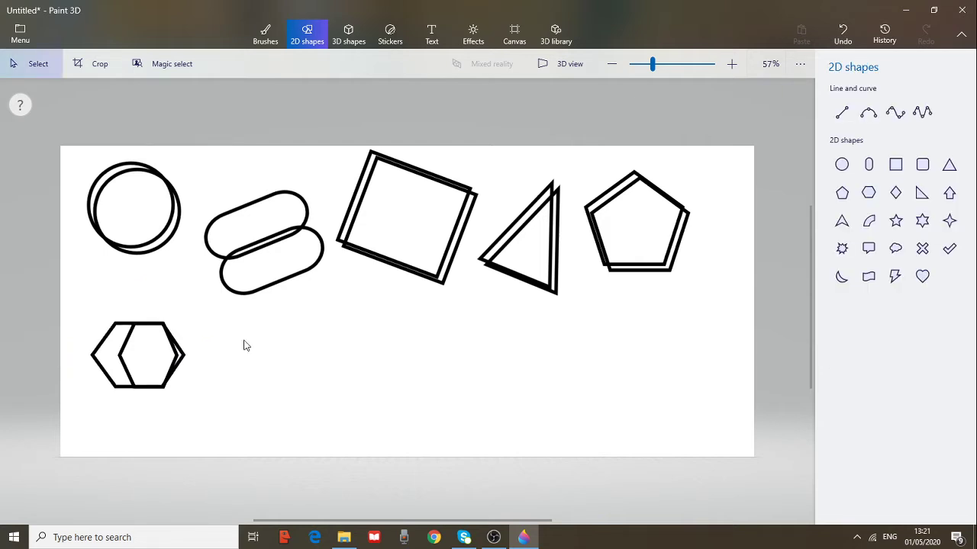
Draw a small diamond beside the hexagons and a taller right-angled triangle to the right of it.
{"action": "left_click", "coordinate": [896, 193]}
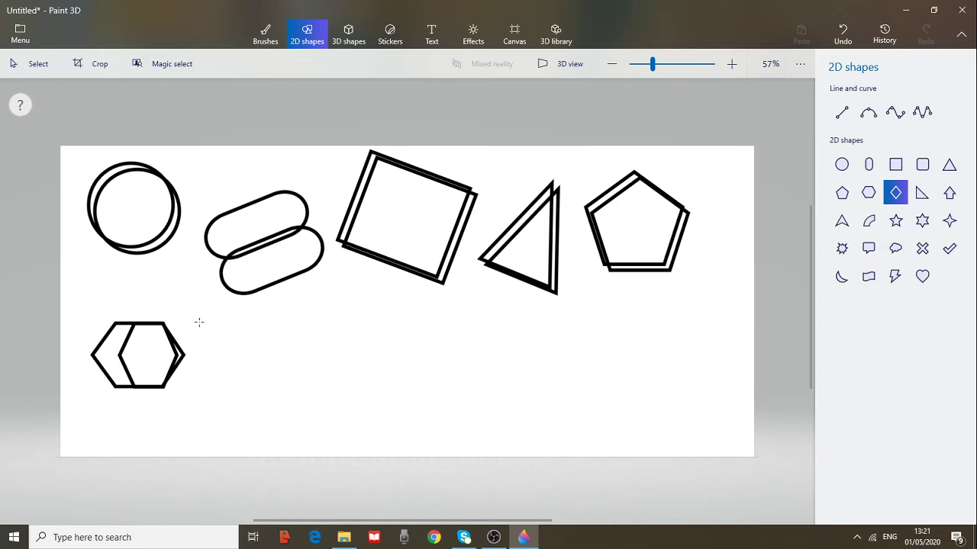
{"action": "left_click_drag", "start_coordinate": [198, 322], "coordinate": [259, 379]}
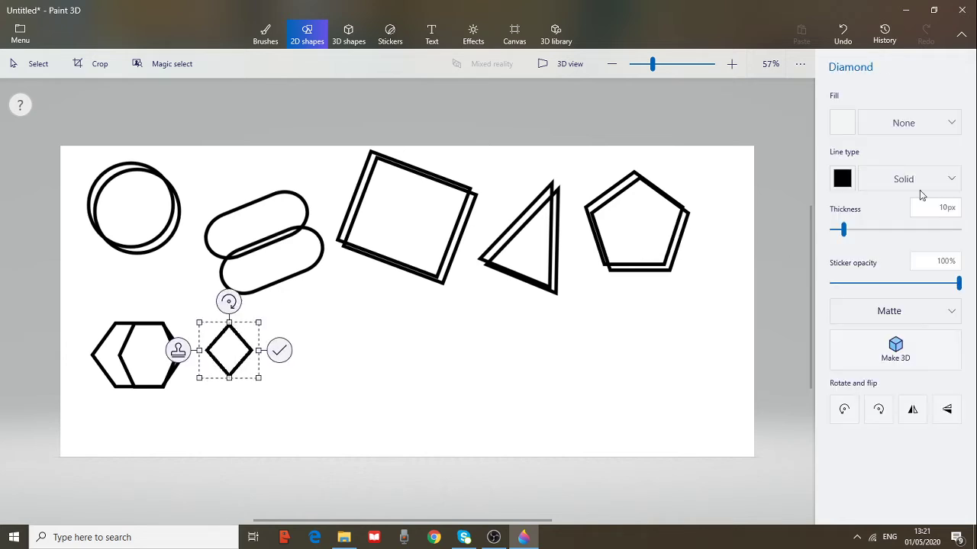
{"action": "left_click", "coordinate": [403, 405]}
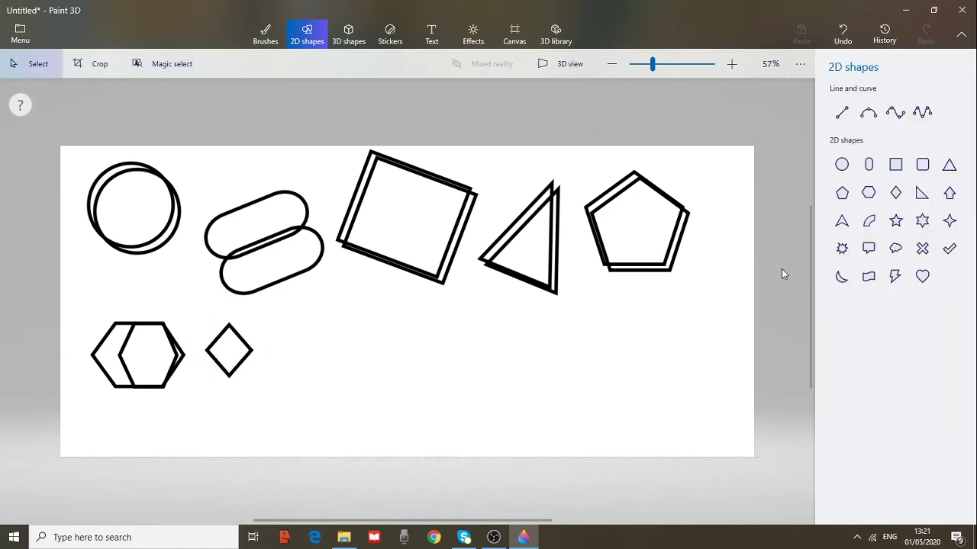
{"action": "left_click", "coordinate": [922, 193]}
{"action": "left_click_drag", "start_coordinate": [281, 325], "coordinate": [341, 416]}
{"action": "left_click", "coordinate": [534, 336]}
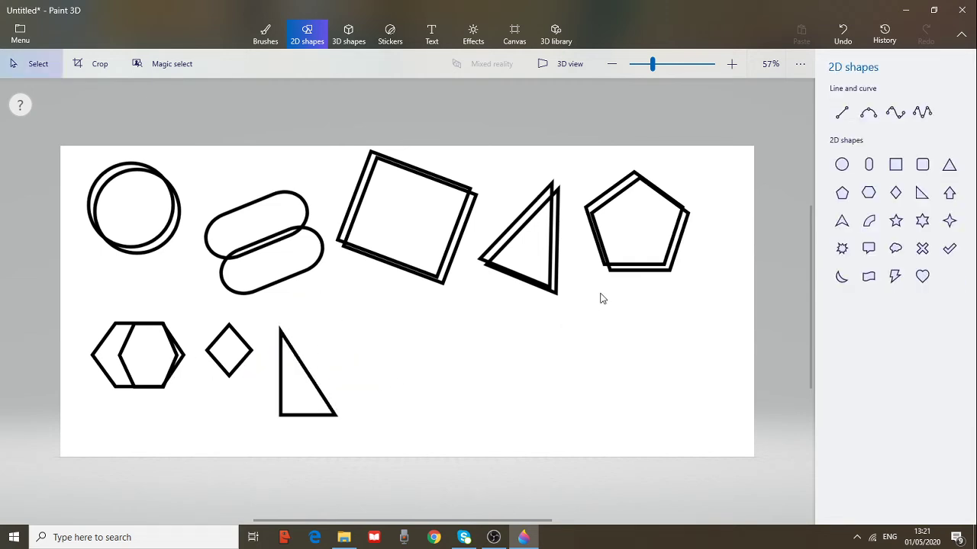
Draw a small upward arrow above the right-angled triangle's slope and a second arrow beside it, rotated to point right.
{"action": "left_click", "coordinate": [950, 194]}
{"action": "left_click_drag", "start_coordinate": [322, 290], "coordinate": [371, 356]}
{"action": "left_click", "coordinate": [345, 280]}
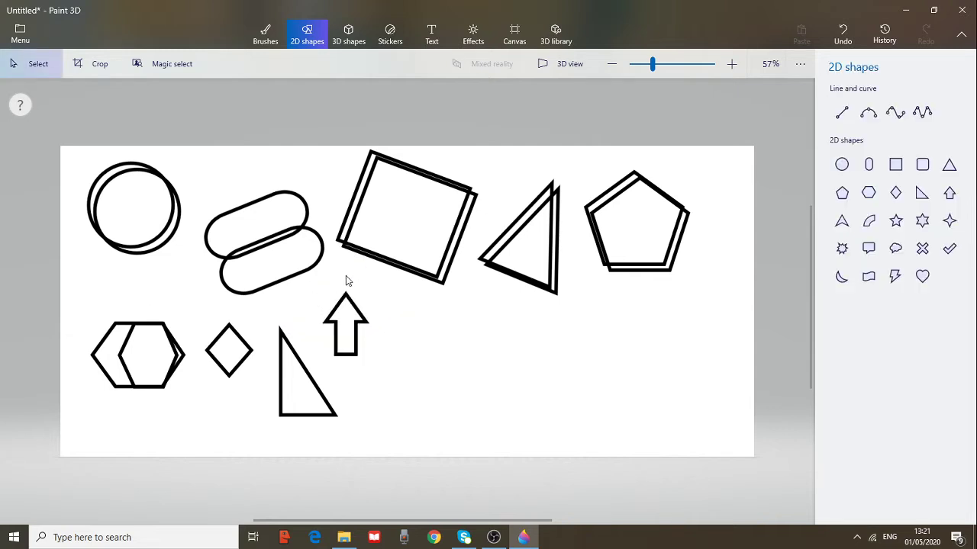
{"action": "left_click", "coordinate": [950, 195]}
{"action": "left_click_drag", "start_coordinate": [395, 303], "coordinate": [429, 377]}
{"action": "left_click_drag", "start_coordinate": [412, 284], "coordinate": [473, 336]}
{"action": "left_click", "coordinate": [481, 300]}
Draw a notched arrowhead to the right of the two arrows and a curved quarter-ring segment beside it.
{"action": "left_click", "coordinate": [842, 223]}
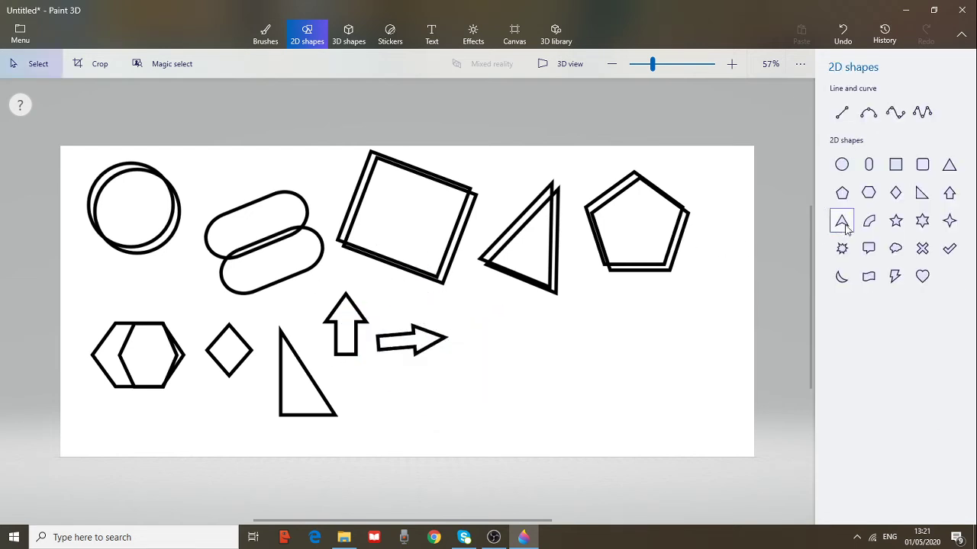
{"action": "left_click_drag", "start_coordinate": [453, 297], "coordinate": [504, 376]}
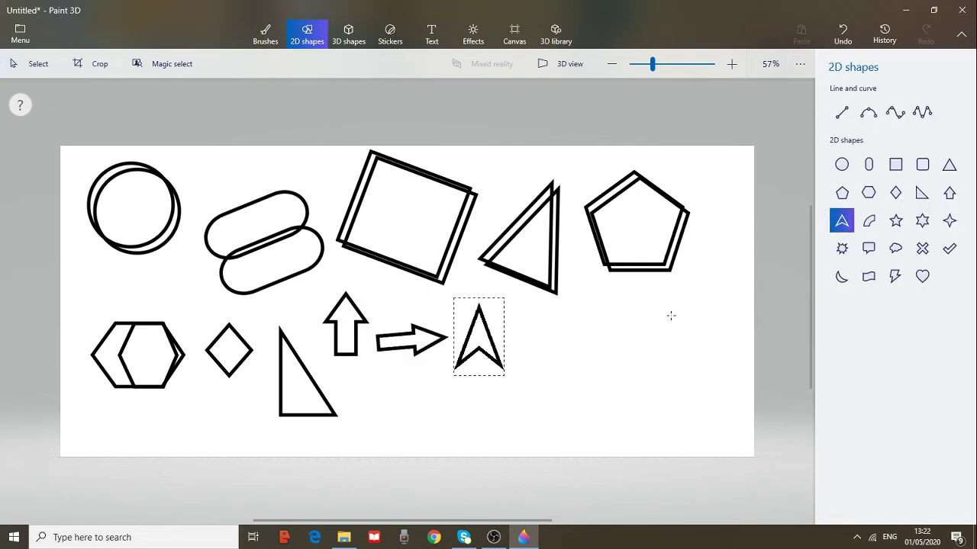
{"action": "left_click", "coordinate": [577, 356]}
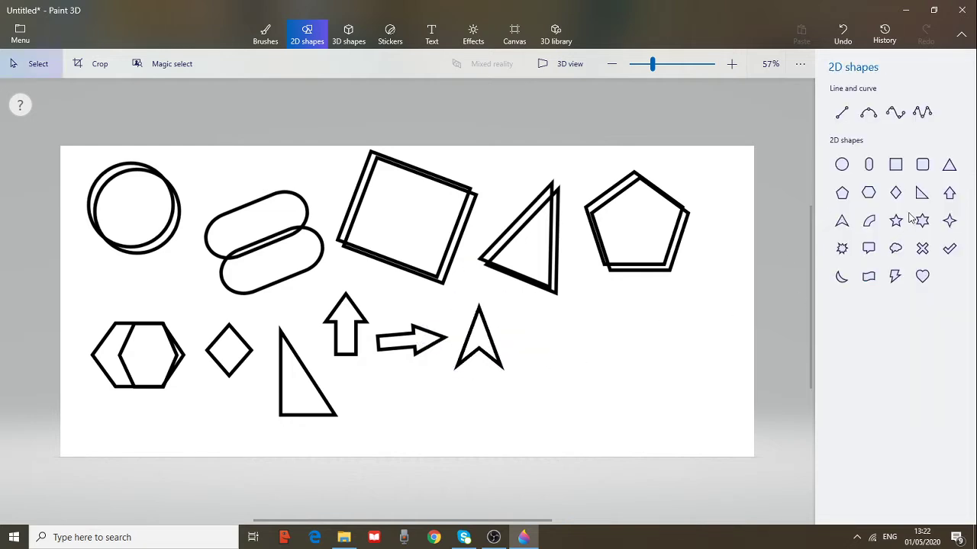
{"action": "left_click", "coordinate": [872, 223]}
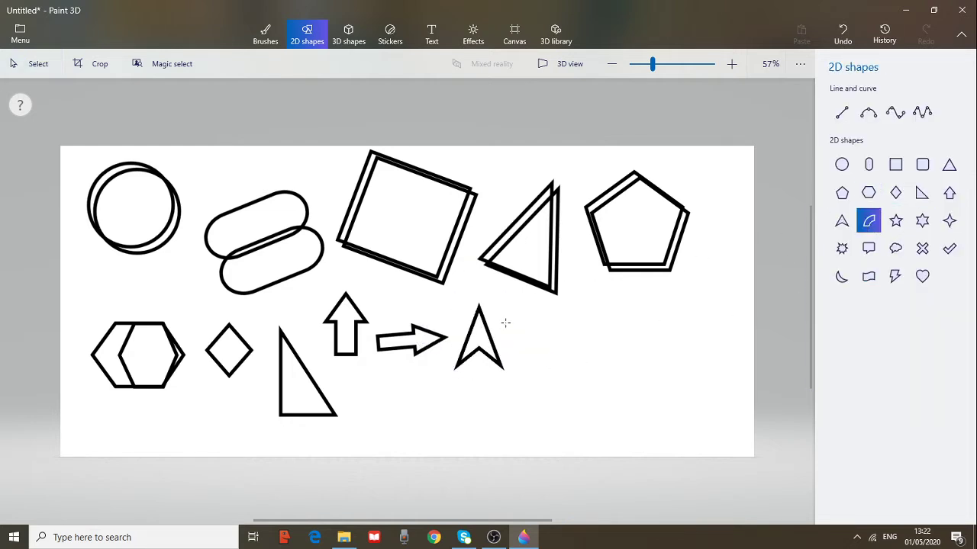
{"action": "left_click_drag", "start_coordinate": [513, 309], "coordinate": [593, 349]}
{"action": "left_click", "coordinate": [673, 294]}
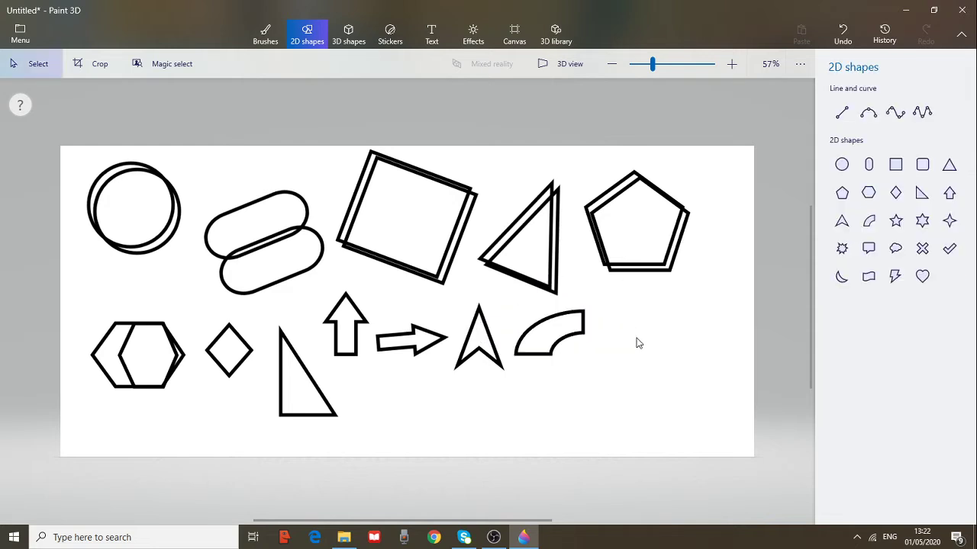
Draw a five-pointed star to the right of the quarter-ring segment and a small six-pointed star above and to its right.
{"action": "left_click", "coordinate": [890, 226]}
{"action": "left_click_drag", "start_coordinate": [609, 285], "coordinate": [680, 343]}
{"action": "left_click", "coordinate": [606, 302]}
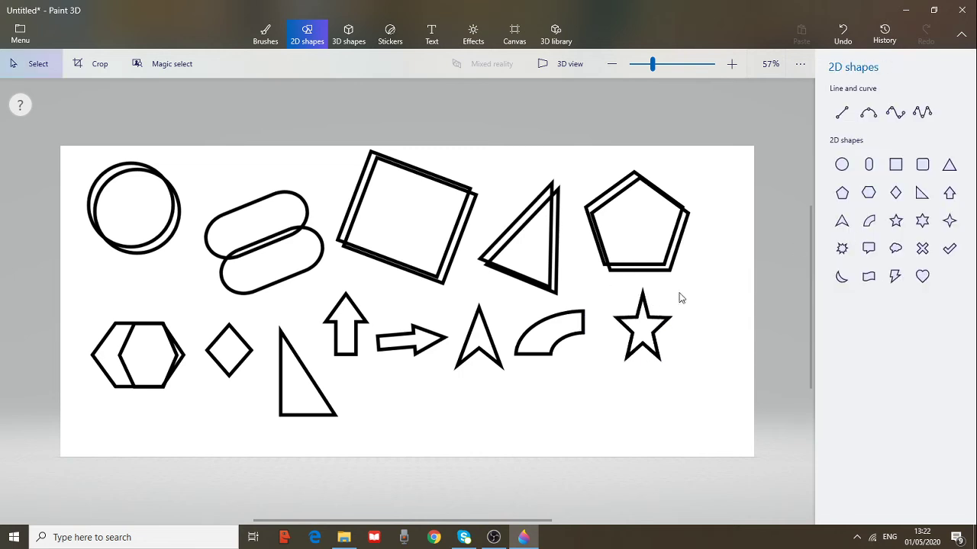
{"action": "left_click", "coordinate": [922, 221]}
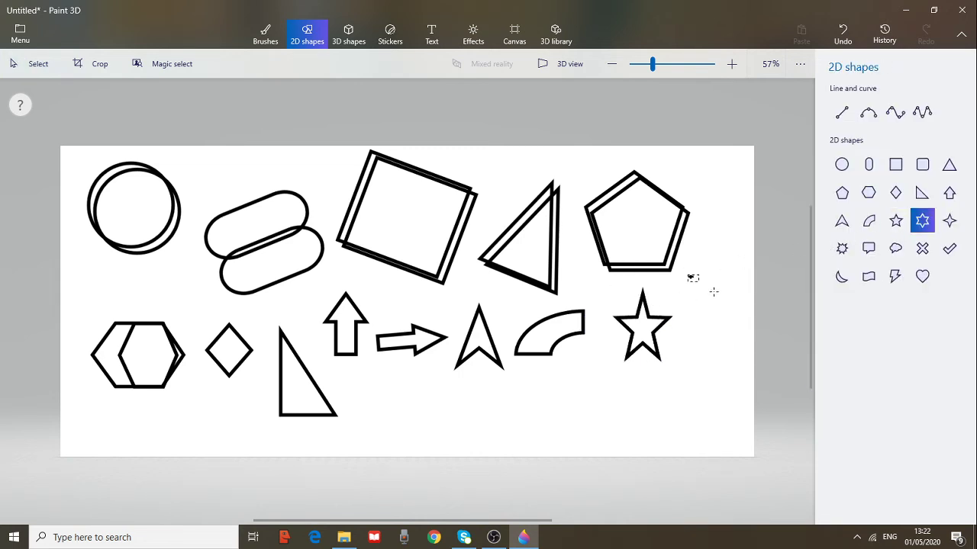
{"action": "left_click_drag", "start_coordinate": [714, 292], "coordinate": [725, 312]}
{"action": "left_click", "coordinate": [809, 284]}
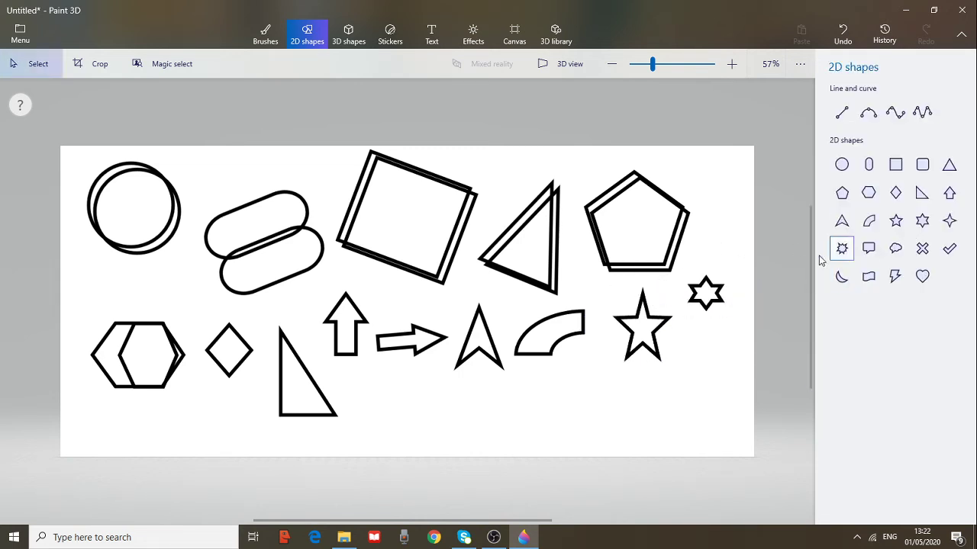
Draw a small four-pointed star to the right of the pentagons and a spiky burst overlapping the pentagons' upper-left edge.
{"action": "left_click", "coordinate": [949, 220]}
{"action": "left_click_drag", "start_coordinate": [701, 179], "coordinate": [734, 222]}
{"action": "left_click", "coordinate": [806, 274]}
{"action": "left_click", "coordinate": [841, 248]}
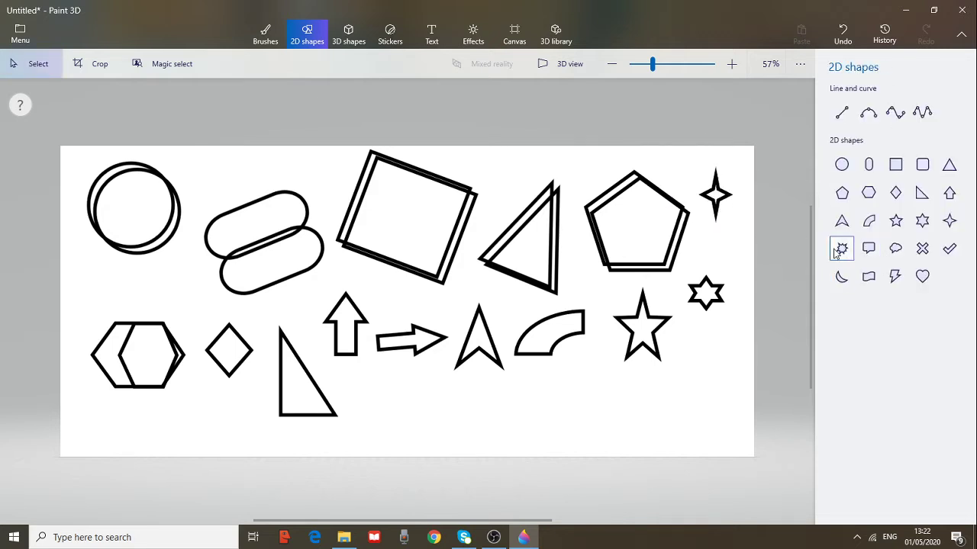
{"action": "left_click_drag", "start_coordinate": [556, 161], "coordinate": [625, 218]}
{"action": "left_click", "coordinate": [727, 267]}
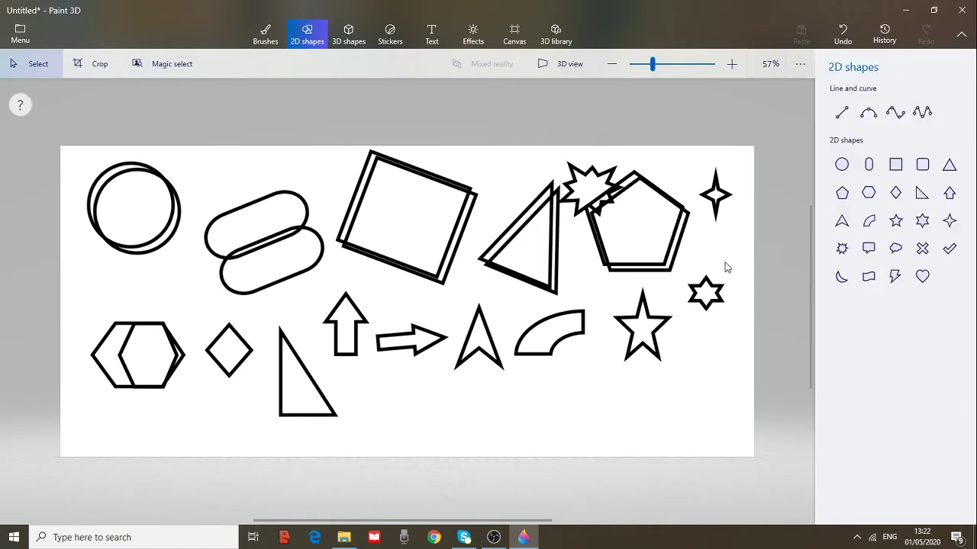
Draw a wide rectangular speech bubble below the five-pointed star and a small cloud-shaped thought bubble below the notched arrowhead.
{"action": "left_click", "coordinate": [868, 247]}
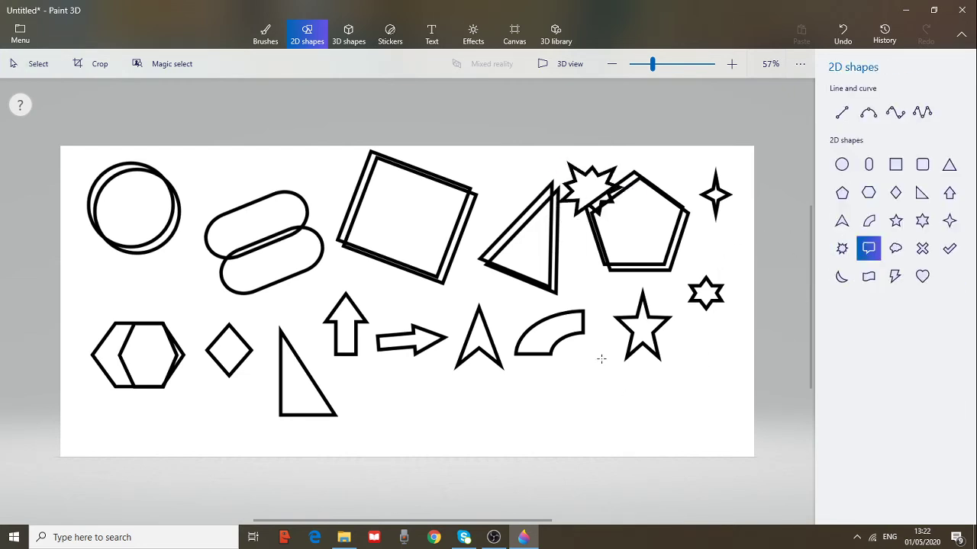
{"action": "left_click_drag", "start_coordinate": [601, 358], "coordinate": [731, 439]}
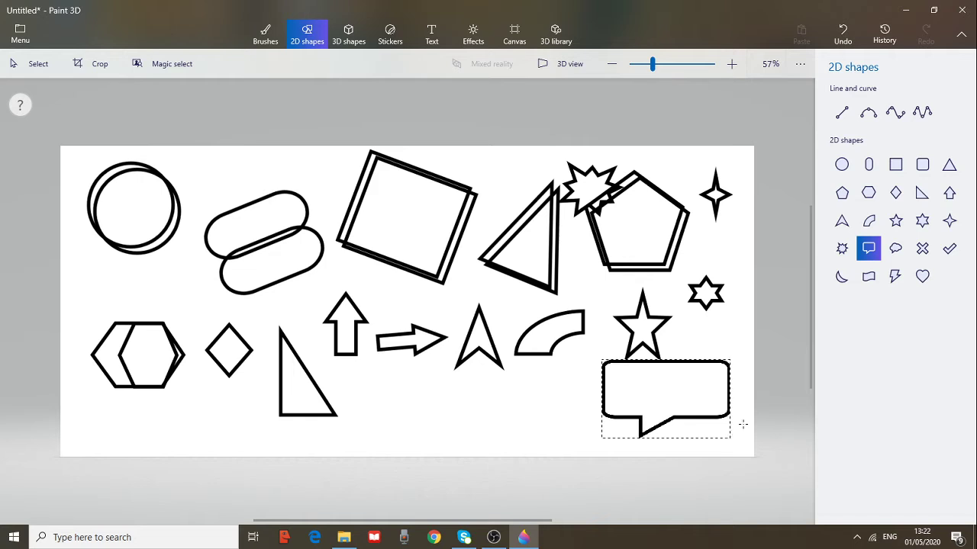
{"action": "left_click", "coordinate": [750, 399]}
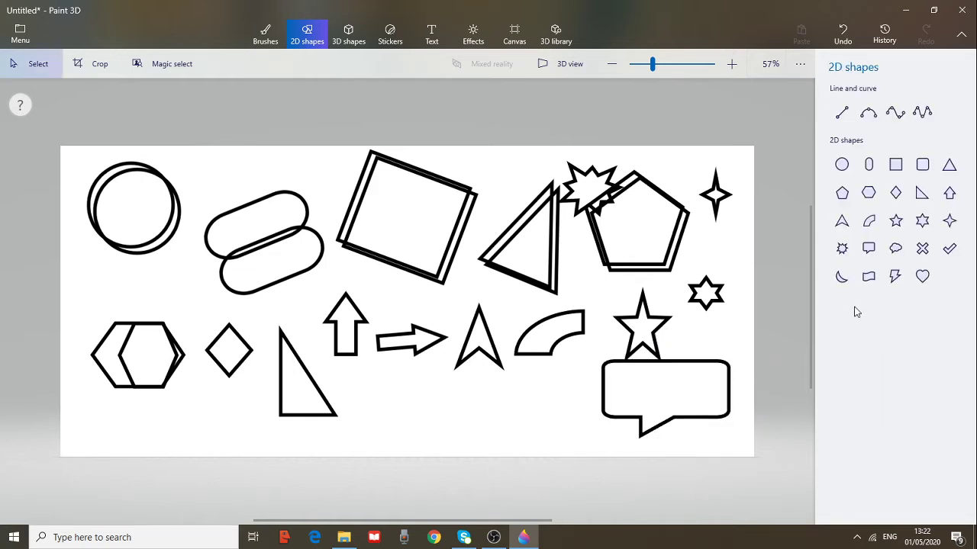
{"action": "left_click", "coordinate": [896, 248]}
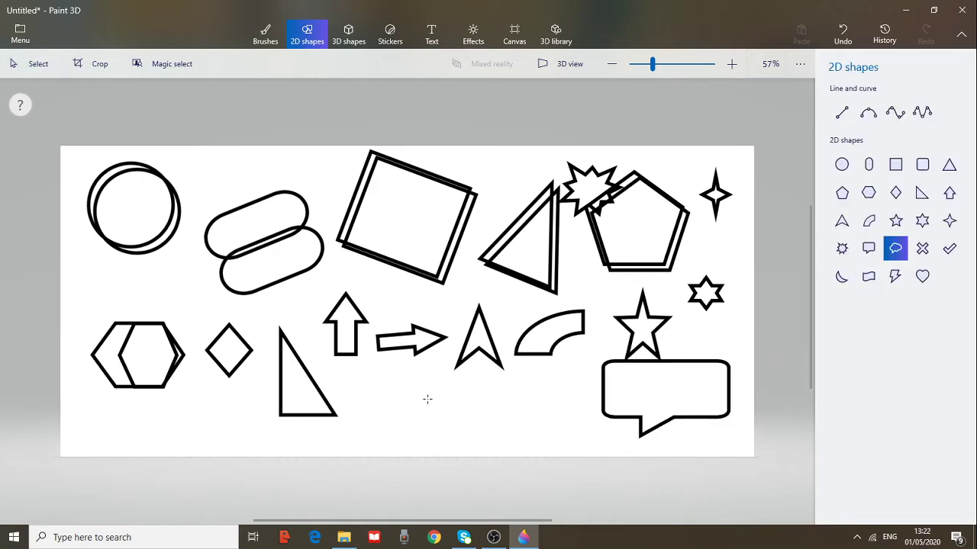
{"action": "left_click_drag", "start_coordinate": [406, 377], "coordinate": [489, 448]}
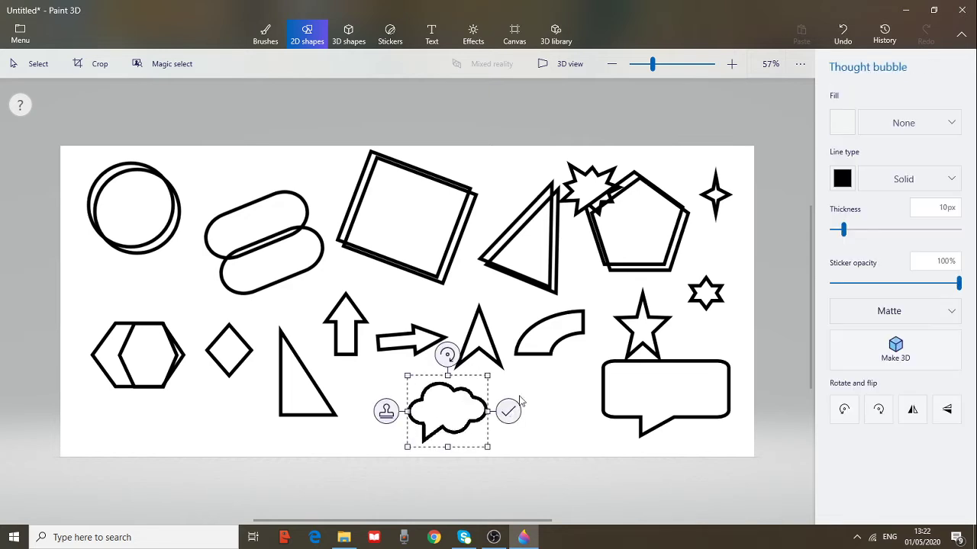
{"action": "left_click", "coordinate": [511, 411]}
Draw a cross between the two bubbles and a small check mark above the tilted rounded shapes.
{"action": "left_click", "coordinate": [924, 251]}
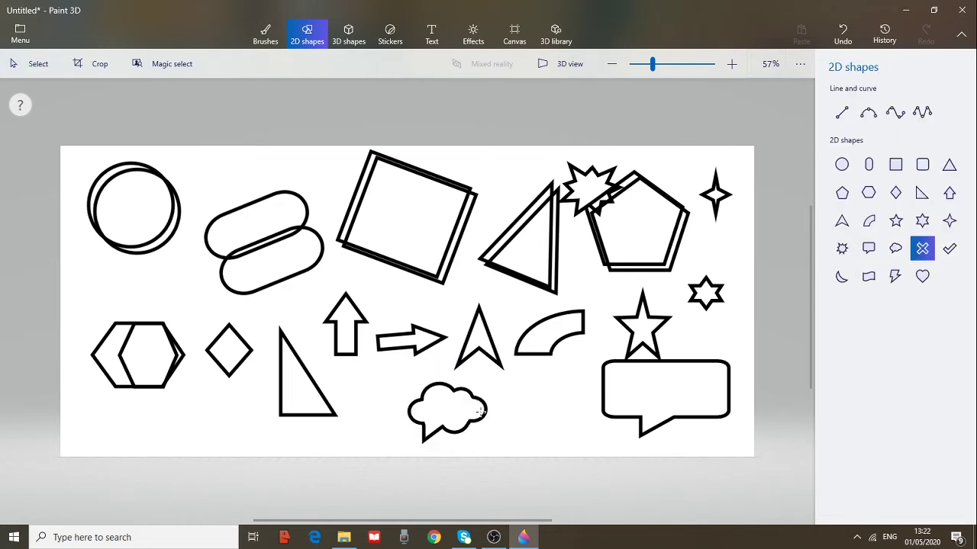
{"action": "left_click_drag", "start_coordinate": [528, 373], "coordinate": [591, 438]}
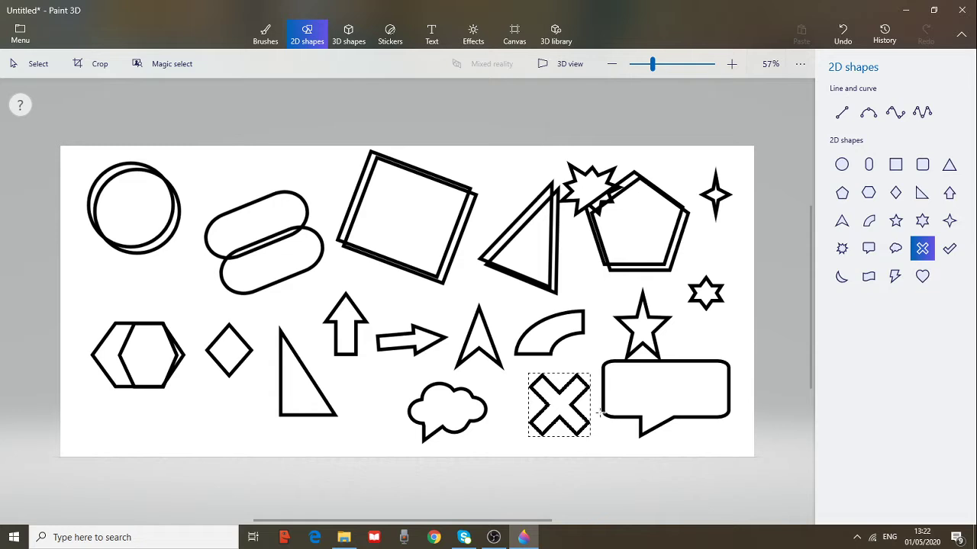
{"action": "left_click", "coordinate": [613, 443]}
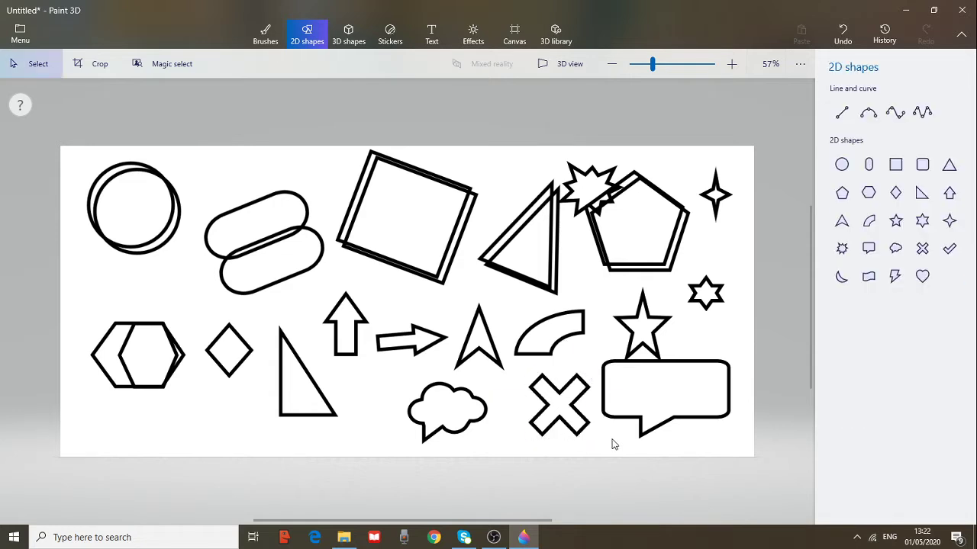
{"action": "left_click", "coordinate": [949, 253]}
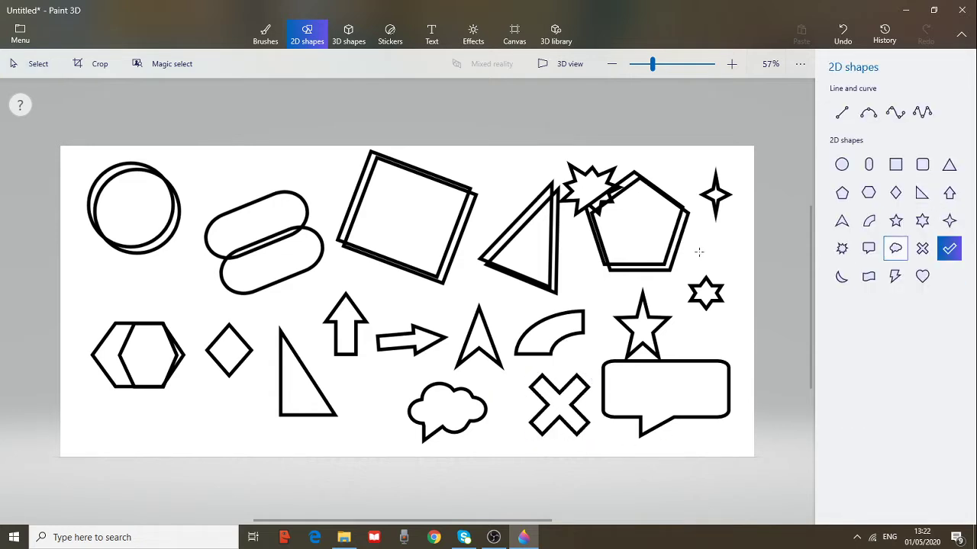
{"action": "left_click_drag", "start_coordinate": [199, 157], "coordinate": [272, 214]}
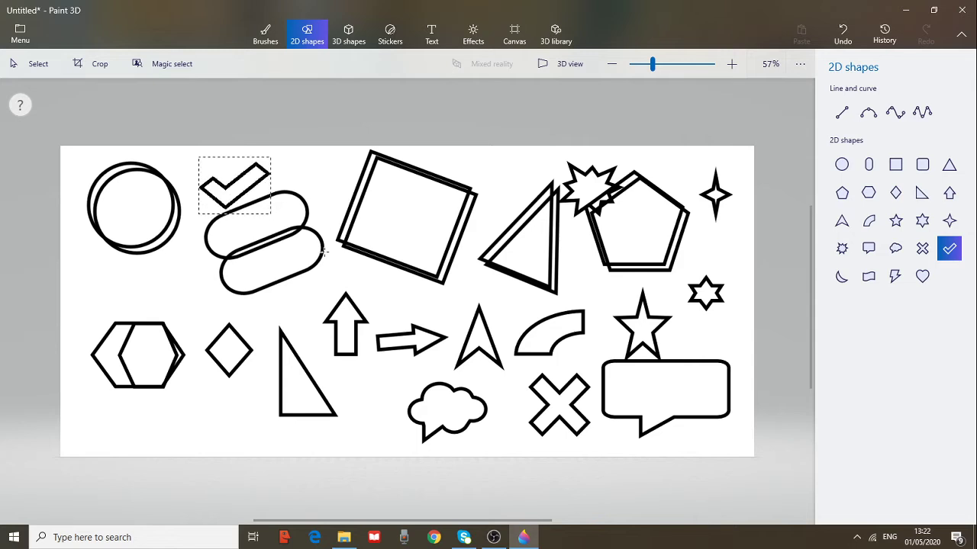
{"action": "left_click", "coordinate": [691, 306]}
Draw a small crescent moon below the diamond and a wavy banner between the circles and the hexagons.
{"action": "left_click", "coordinate": [841, 276]}
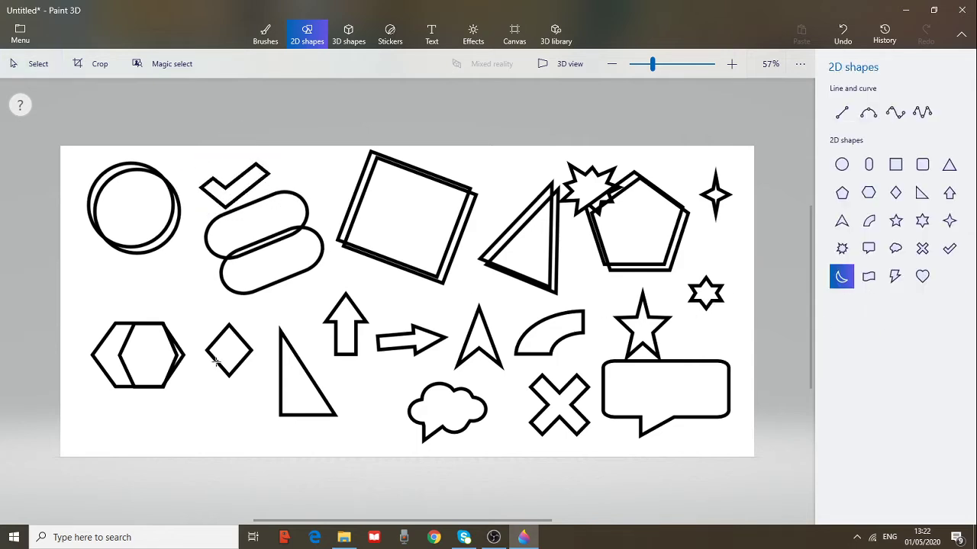
{"action": "left_click_drag", "start_coordinate": [224, 432], "coordinate": [236, 431]}
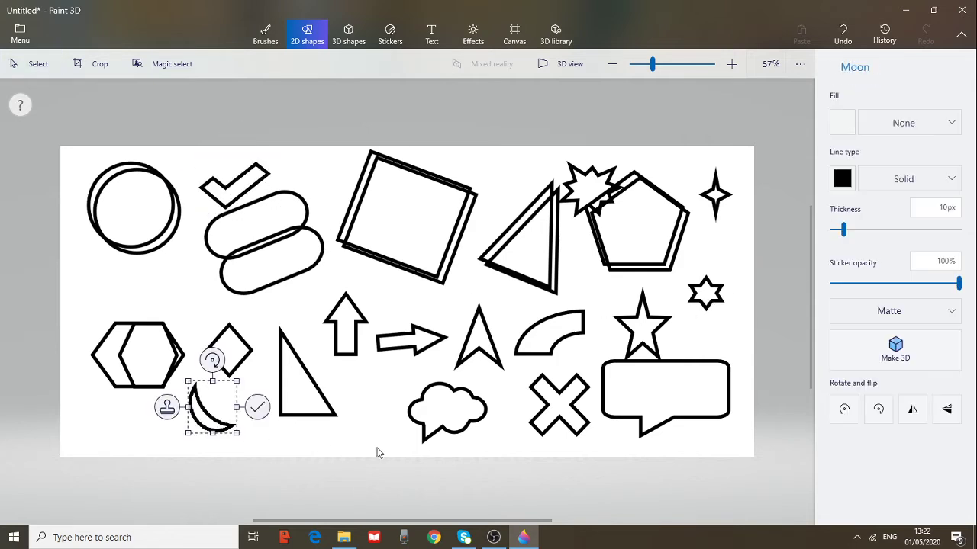
{"action": "left_click", "coordinate": [736, 307]}
{"action": "left_click", "coordinate": [867, 277]}
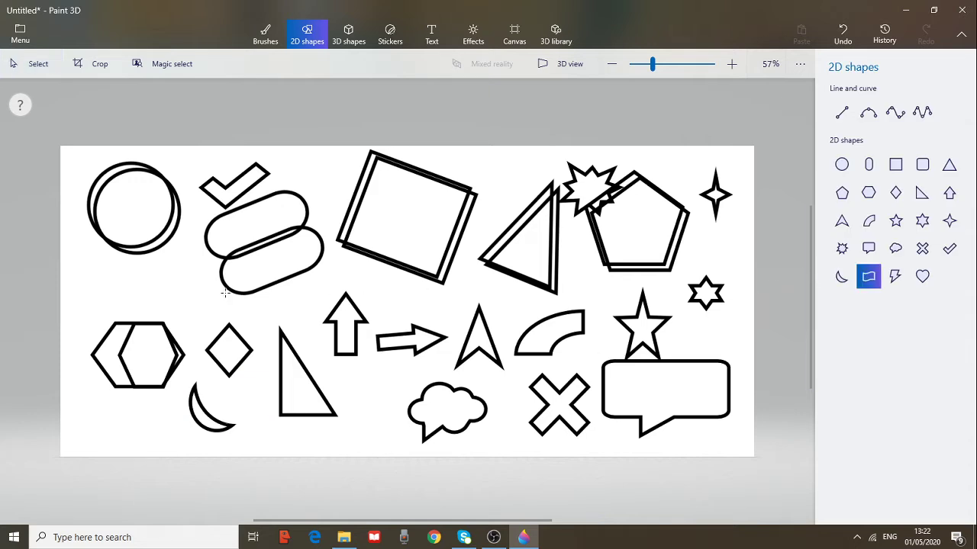
{"action": "left_click_drag", "start_coordinate": [105, 270], "coordinate": [209, 321]}
{"action": "left_click", "coordinate": [249, 312]}
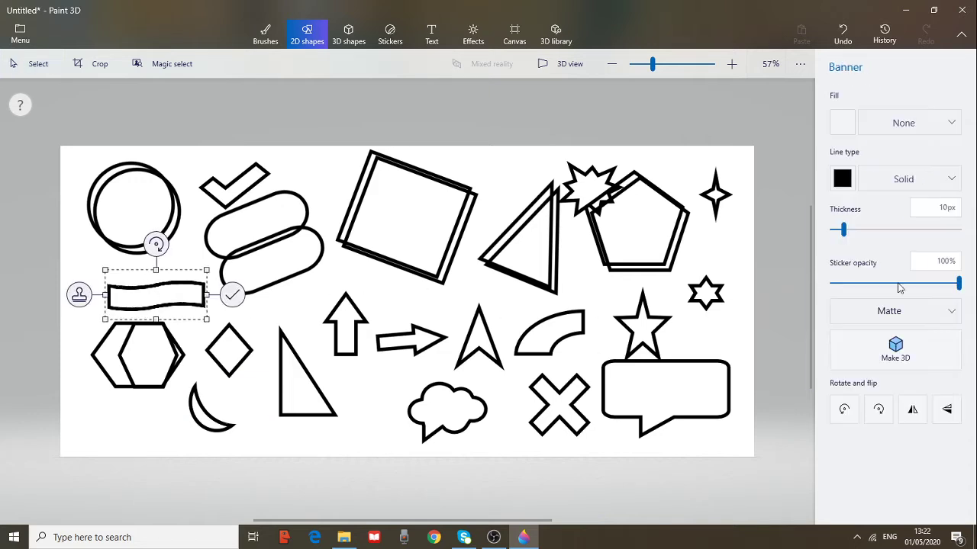
Draw a lightning bolt overlapping the tilted triangles and a small heart below the hexagons.
{"action": "left_click", "coordinate": [893, 276]}
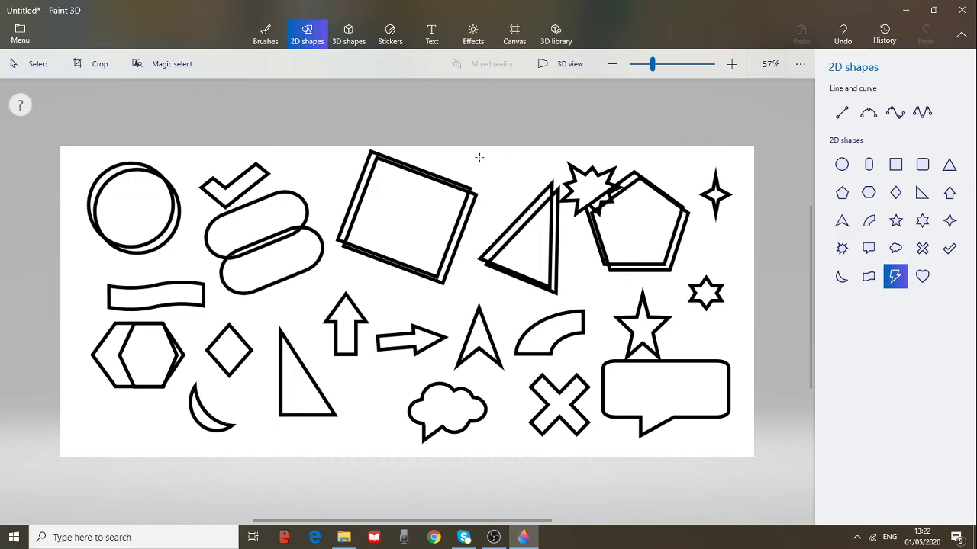
{"action": "left_click_drag", "start_coordinate": [520, 269], "coordinate": [595, 272]}
{"action": "left_click", "coordinate": [595, 272]}
{"action": "left_click", "coordinate": [920, 281]}
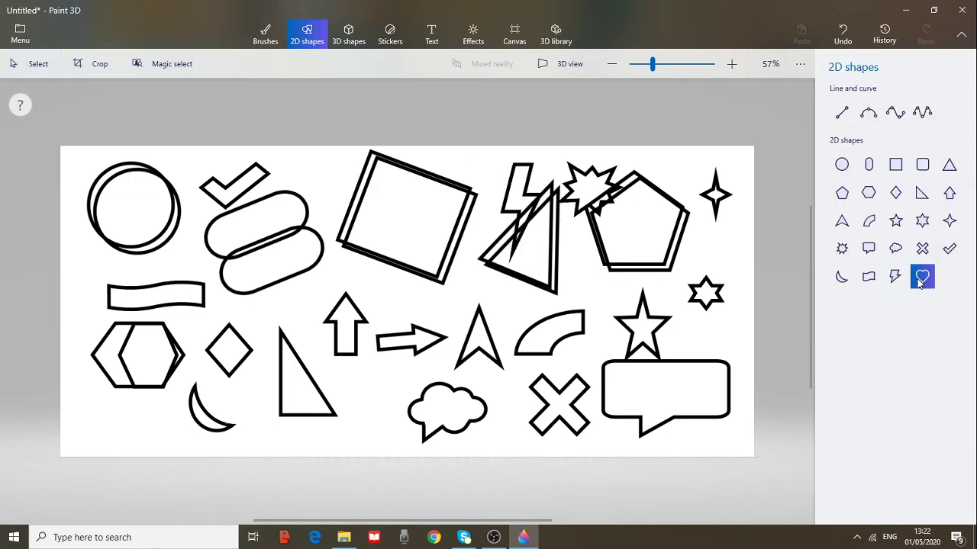
{"action": "left_click_drag", "start_coordinate": [124, 406], "coordinate": [167, 441]}
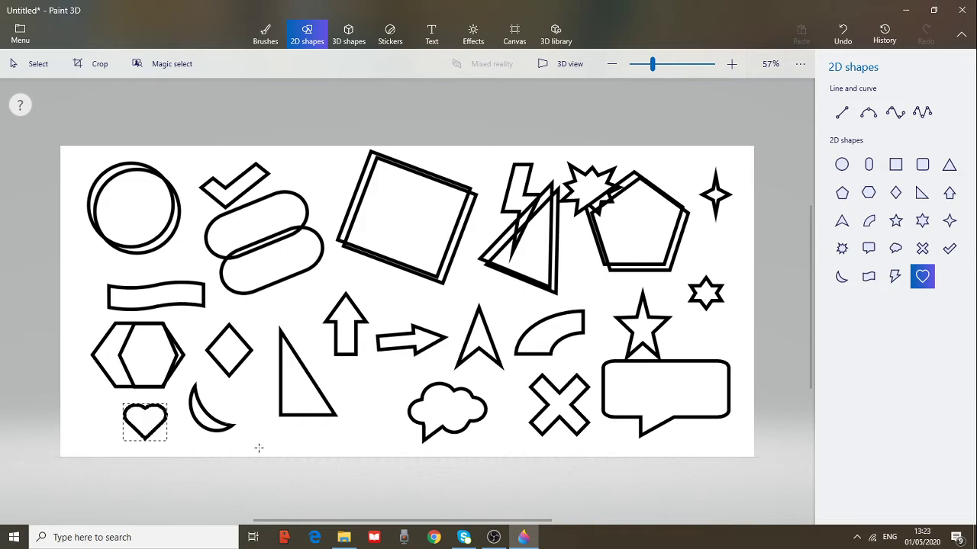
{"action": "left_click", "coordinate": [259, 445]}
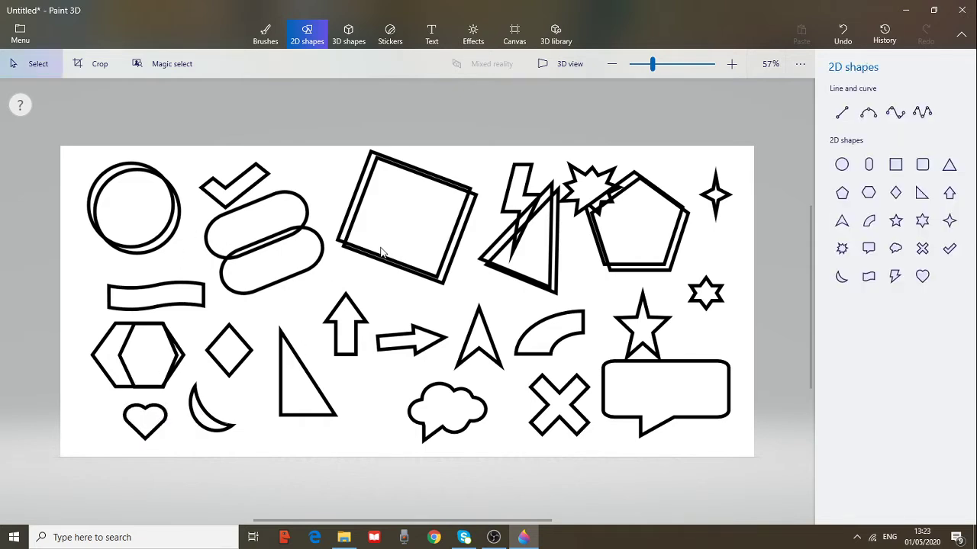
Try painting inside the heart in dark red with the Oil brush, raising its thickness to 100 px, and undo the strokes.
{"action": "left_click", "coordinate": [267, 36]}
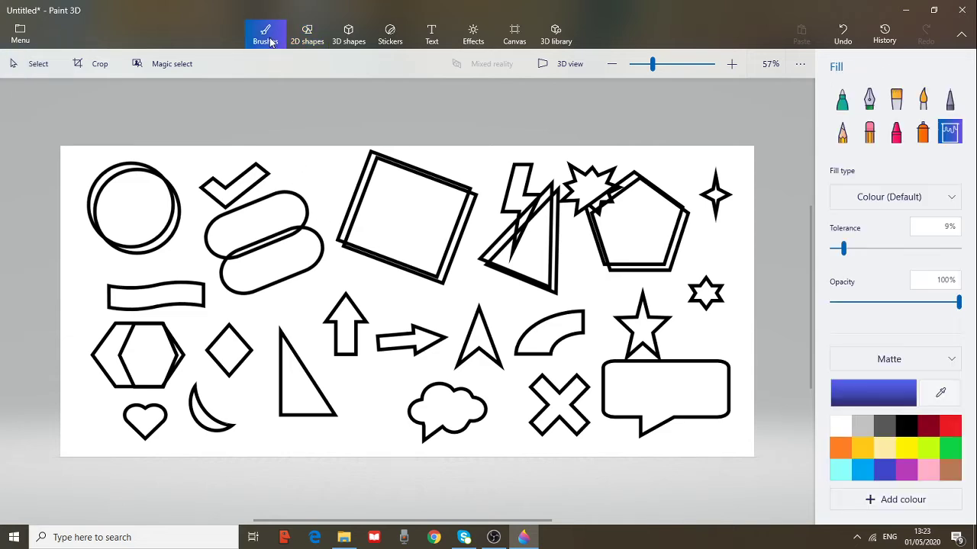
{"action": "left_click", "coordinate": [901, 100]}
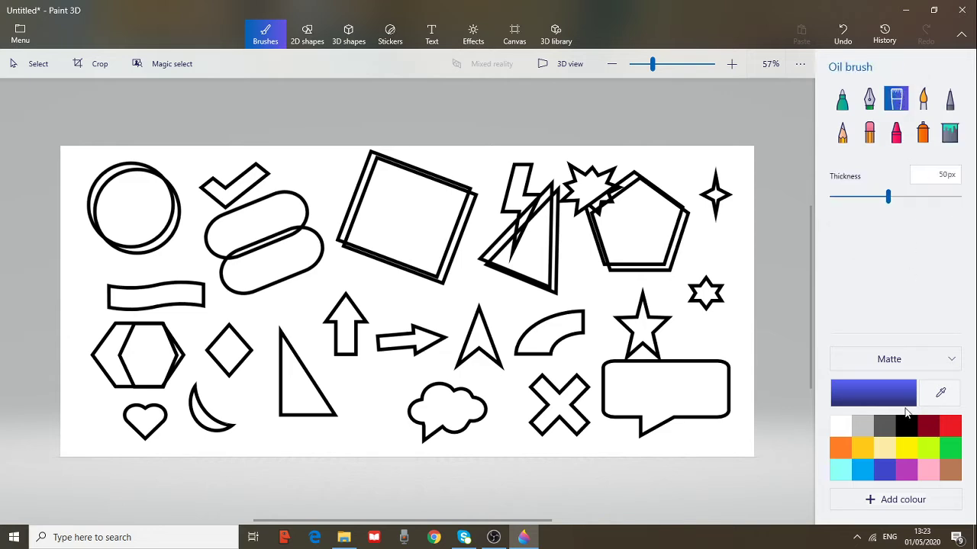
{"action": "left_click", "coordinate": [936, 429]}
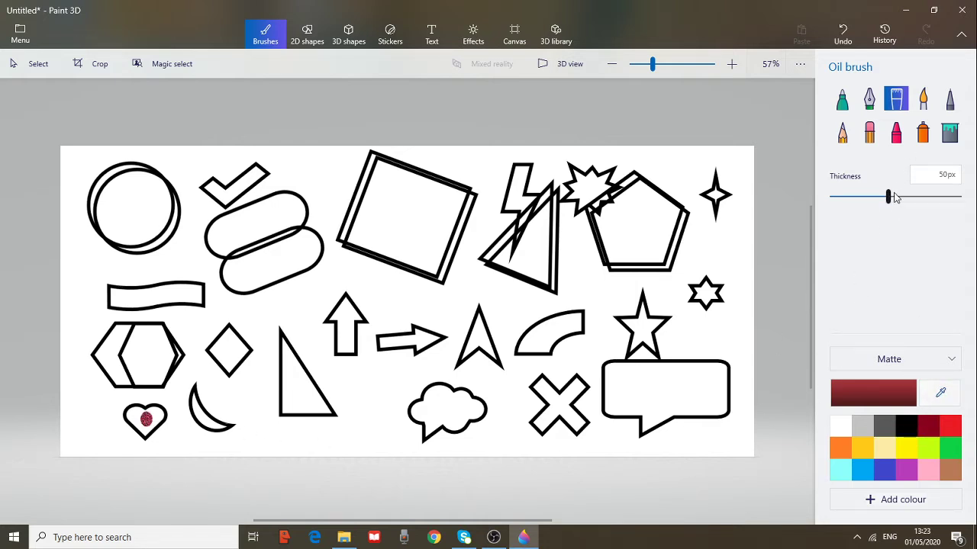
{"action": "left_click_drag", "start_coordinate": [889, 197], "coordinate": [965, 204]}
{"action": "left_click_drag", "start_coordinate": [148, 401], "coordinate": [139, 413]}
{"action": "key", "text": "ctrl+z"}
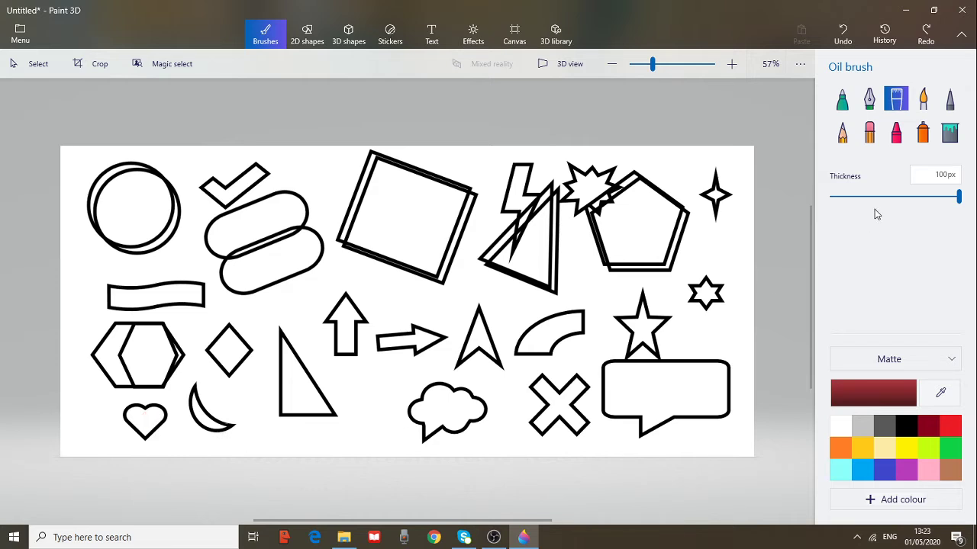
Fill the heart, the crescent moon and the right-angled triangle with dark red.
{"action": "left_click", "coordinate": [948, 133]}
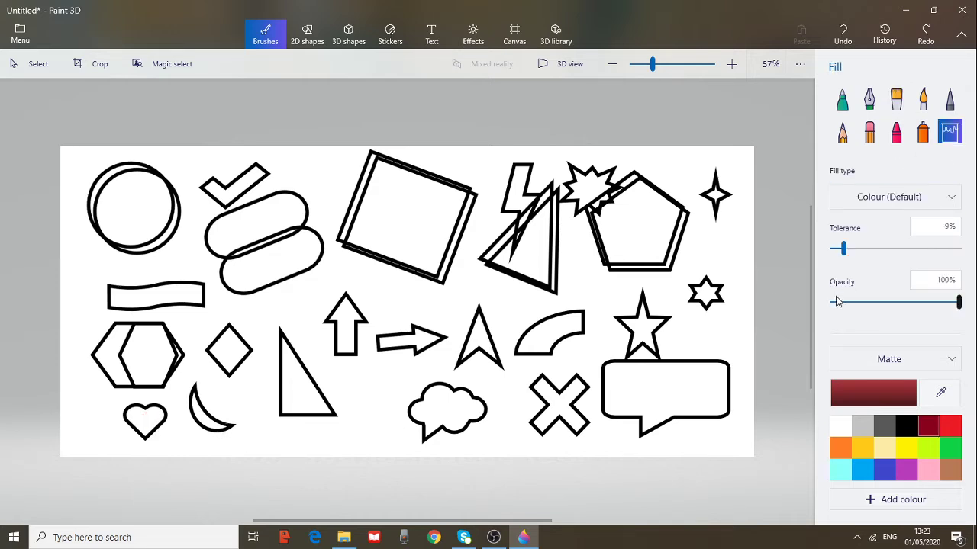
{"action": "left_click", "coordinate": [141, 419]}
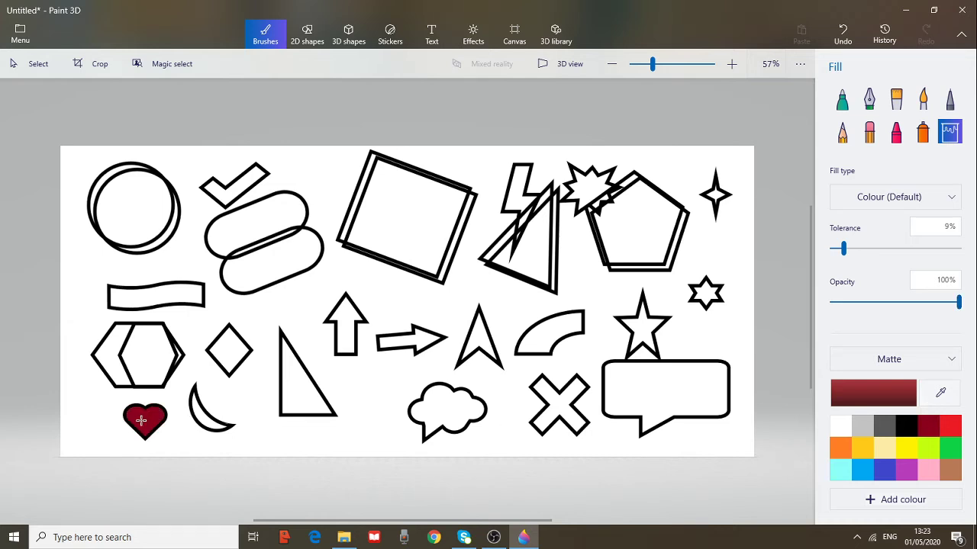
{"action": "left_click", "coordinate": [312, 392]}
Fill the rectangular speech bubble with gold and the five-pointed star, pentagon and tilted square with dark grey.
{"action": "left_click", "coordinate": [863, 448]}
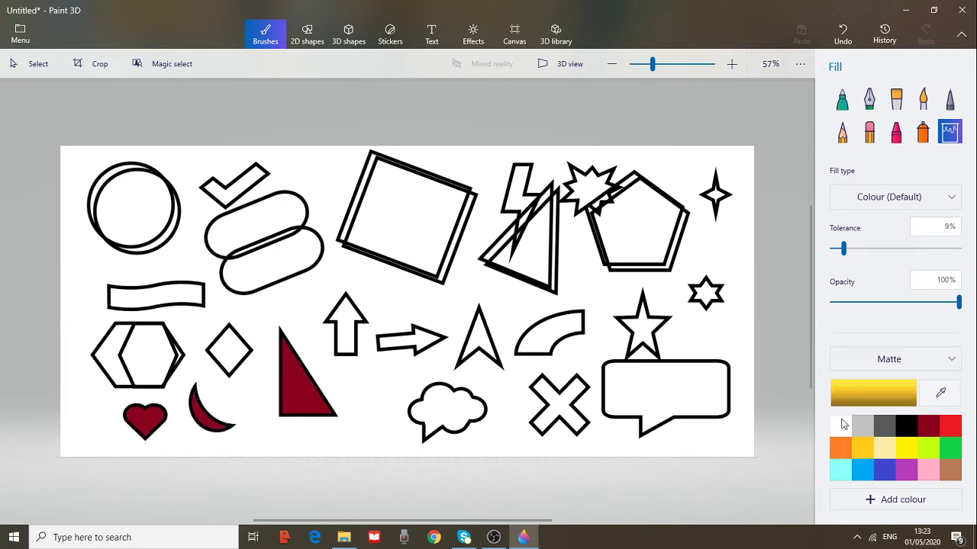
{"action": "left_click", "coordinate": [884, 425]}
{"action": "left_click", "coordinate": [639, 328]}
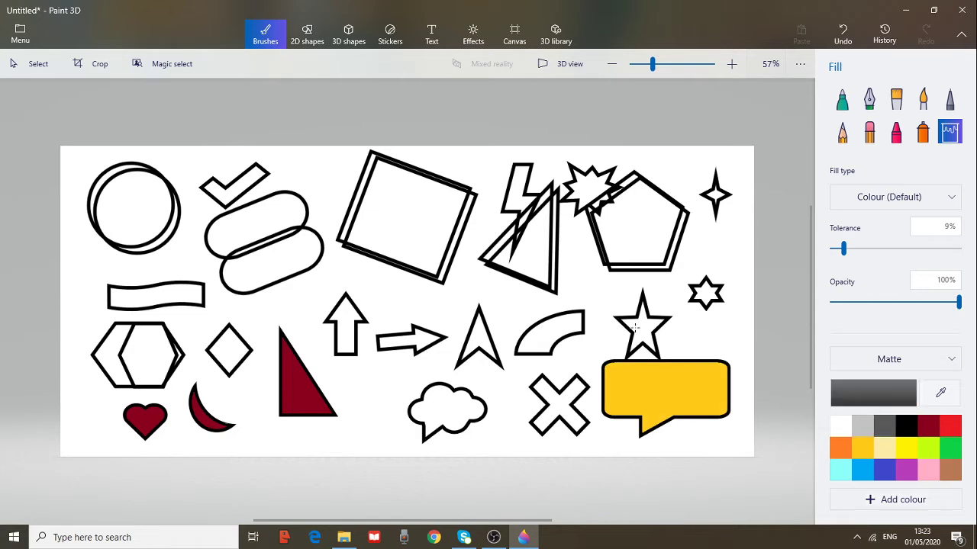
{"action": "left_click", "coordinate": [618, 232]}
{"action": "left_click", "coordinate": [427, 217]}
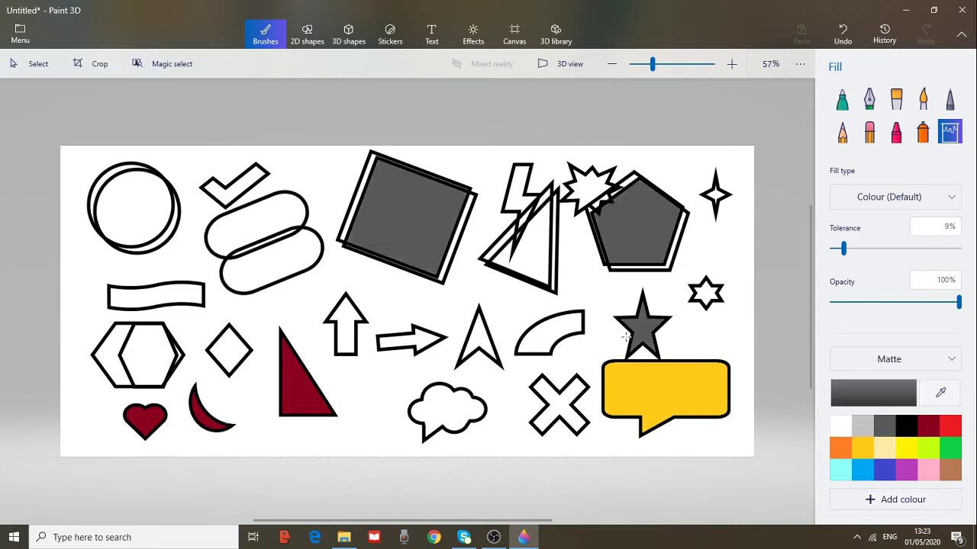
Fill the six-pointed star, four-pointed star, tilted triangle, lightning bolt and spiky burst with orange.
{"action": "left_click", "coordinate": [839, 449]}
{"action": "left_click", "coordinate": [706, 293]}
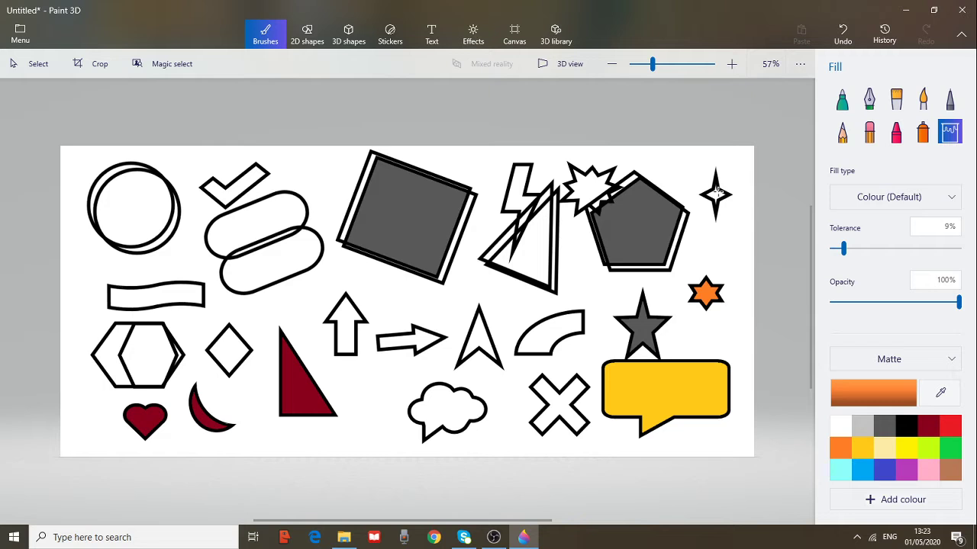
{"action": "left_click", "coordinate": [717, 192]}
{"action": "left_click", "coordinate": [538, 231]}
{"action": "left_click", "coordinate": [523, 183]}
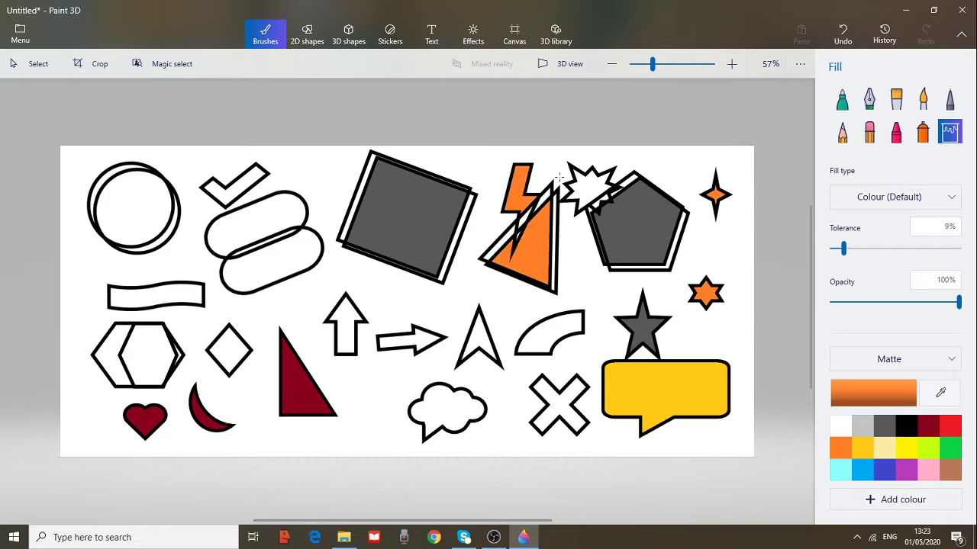
{"action": "left_click", "coordinate": [589, 195]}
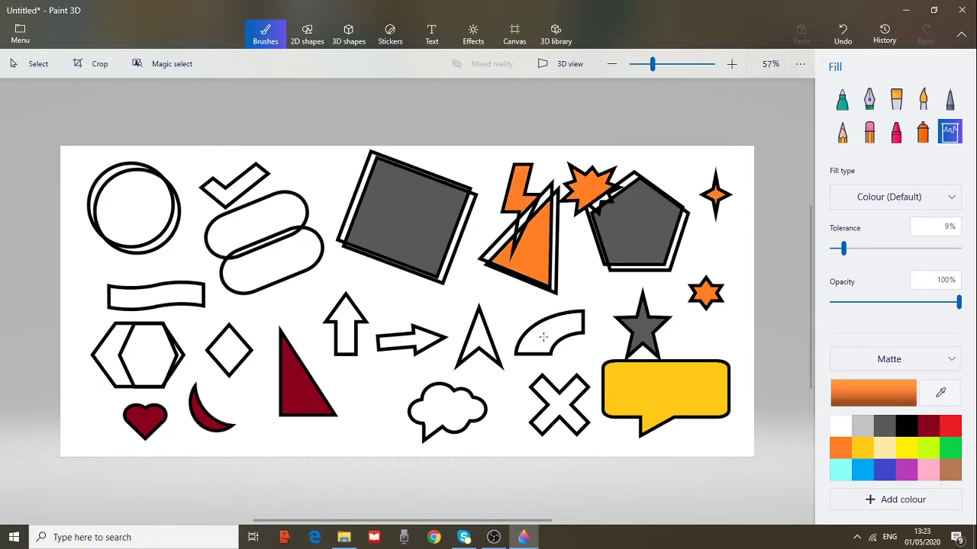
Fill the curved band, the arrowhead and the outline of the X shape with orange.
{"action": "left_click", "coordinate": [547, 336]}
{"action": "left_click", "coordinate": [481, 339]}
{"action": "left_click", "coordinate": [558, 406]}
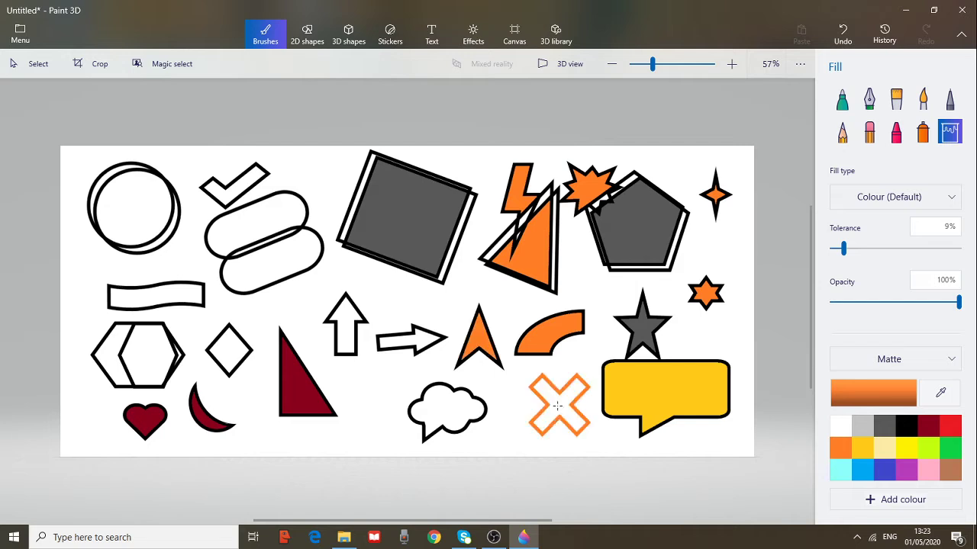
Fill the inside of the X shape with dark red and recolour its outline cream.
{"action": "left_click", "coordinate": [928, 425]}
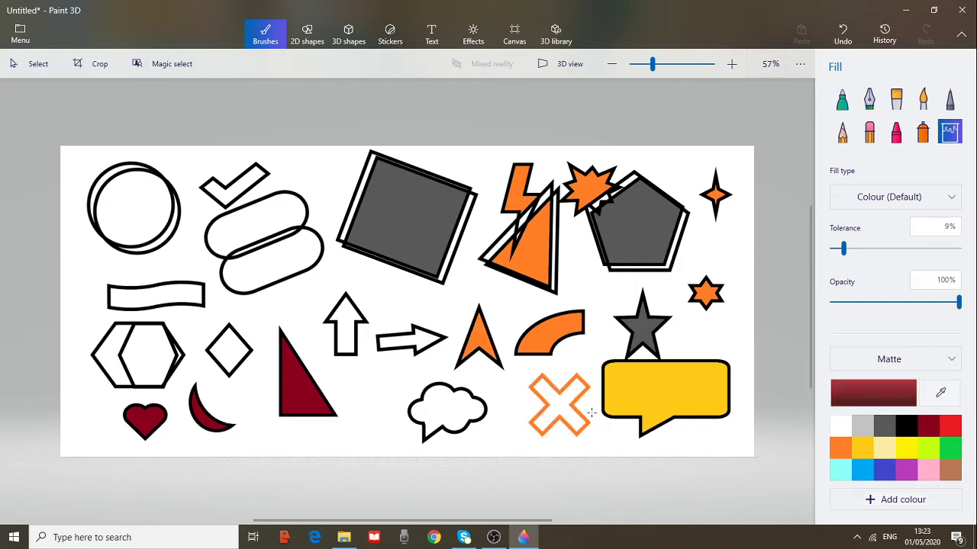
{"action": "left_click", "coordinate": [575, 409]}
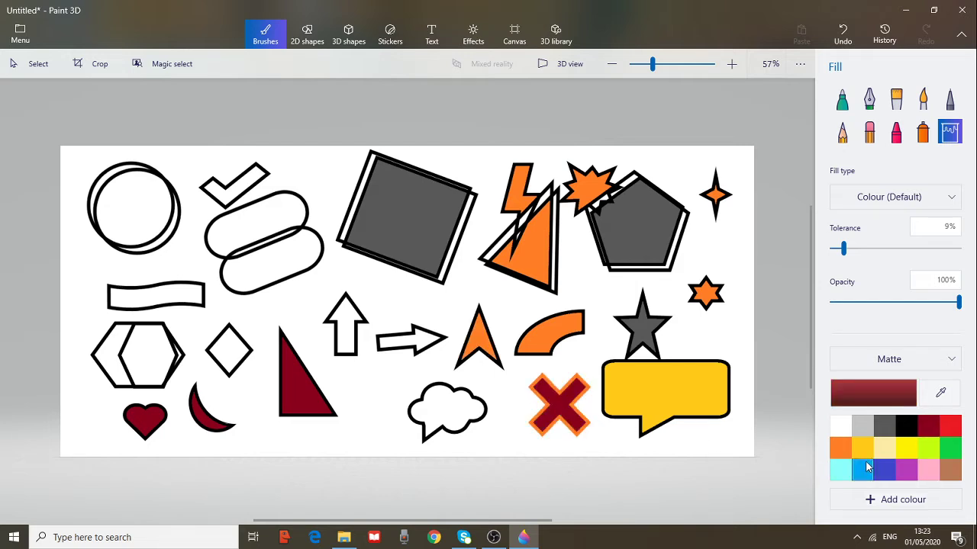
{"action": "left_click", "coordinate": [887, 446]}
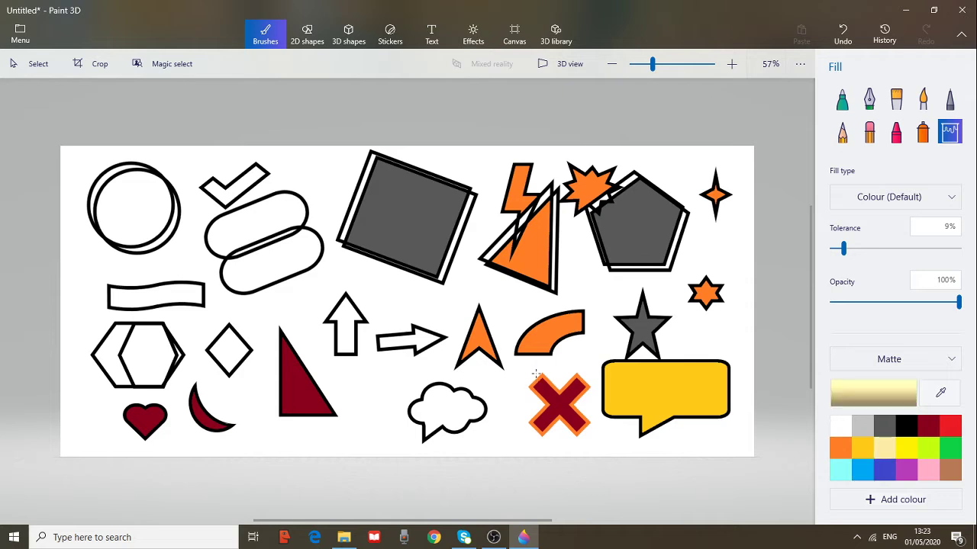
{"action": "left_click", "coordinate": [580, 389]}
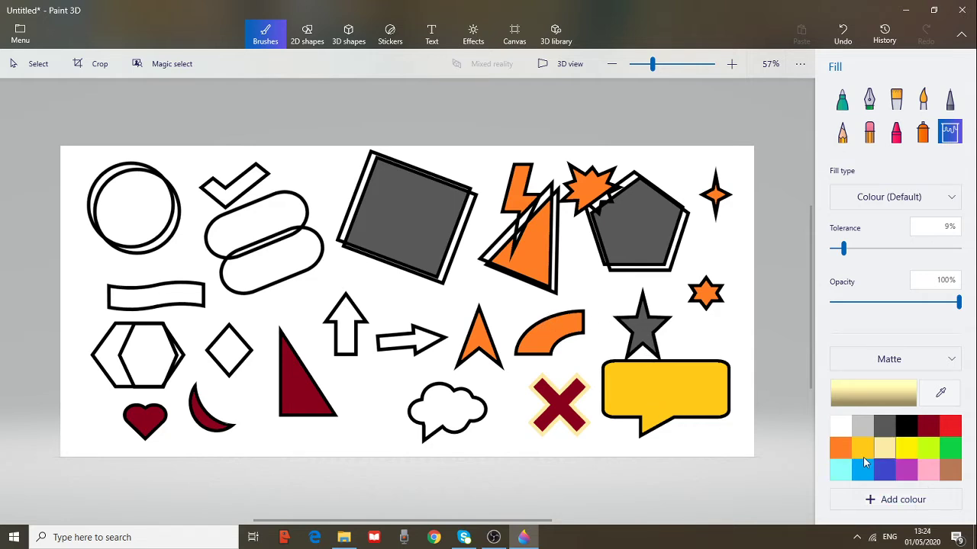
Fill the cloud speech bubble with orange and the two block arrows with indigo blue.
{"action": "left_click", "coordinate": [840, 451]}
{"action": "left_click", "coordinate": [417, 414]}
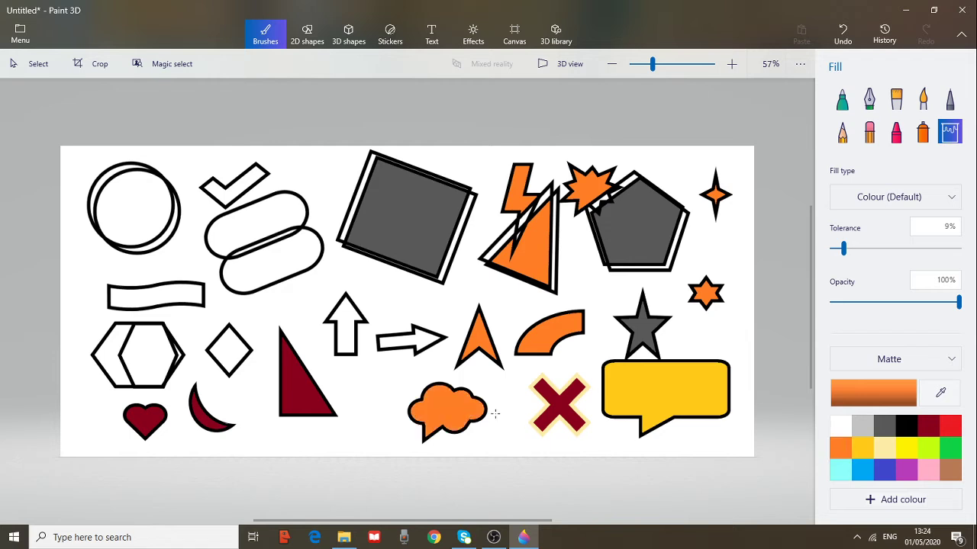
{"action": "left_click", "coordinate": [883, 470]}
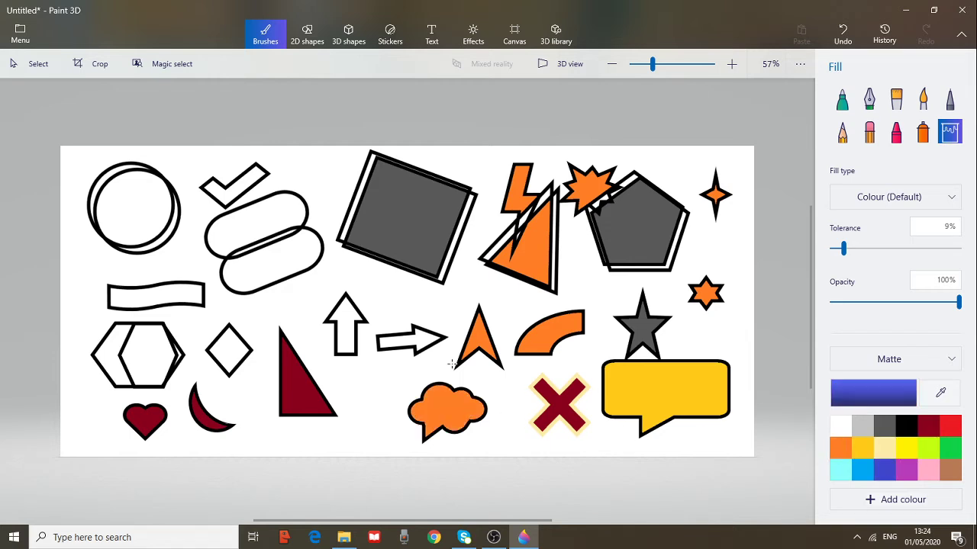
{"action": "left_click", "coordinate": [418, 343]}
{"action": "left_click", "coordinate": [341, 323]}
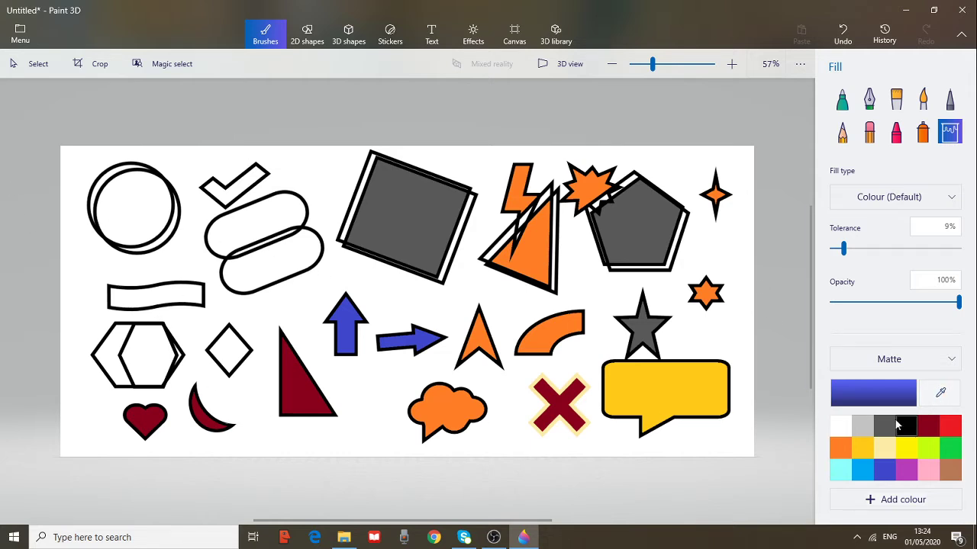
Fill both tilted rounded bars and the wavy banner with light grey.
{"action": "left_click", "coordinate": [863, 427]}
{"action": "left_click", "coordinate": [256, 269]}
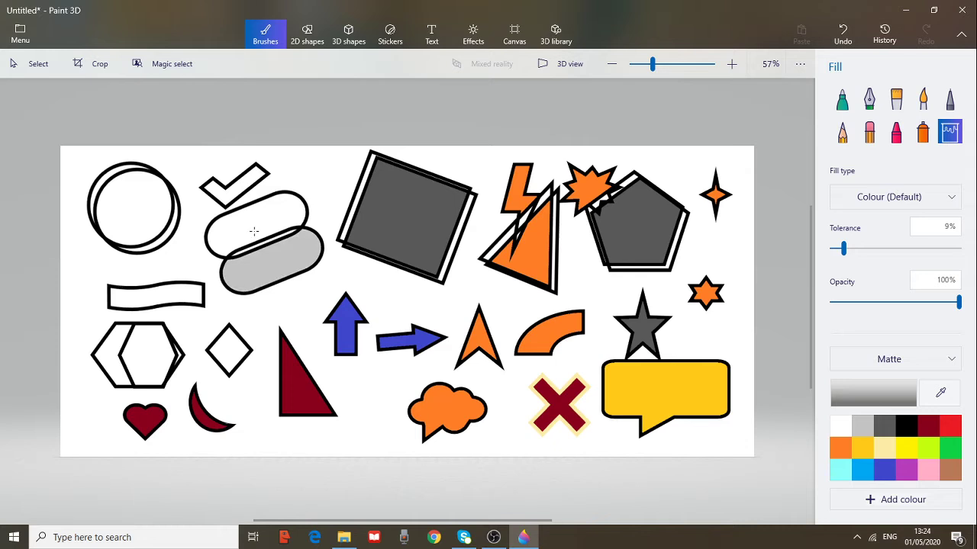
{"action": "left_click", "coordinate": [255, 226]}
{"action": "left_click", "coordinate": [137, 303]}
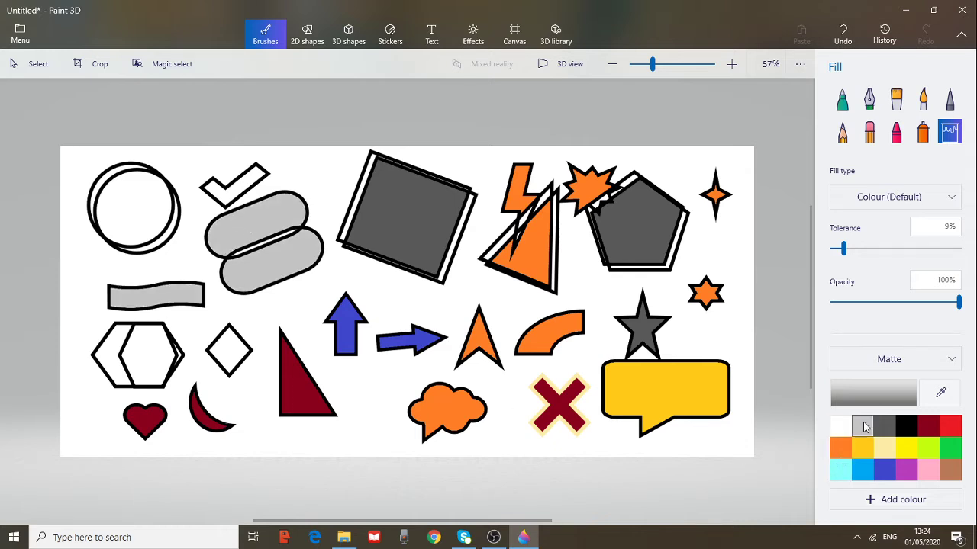
Fill the overlapping hexagons, the diamond and the check mark with red.
{"action": "left_click", "coordinate": [950, 427]}
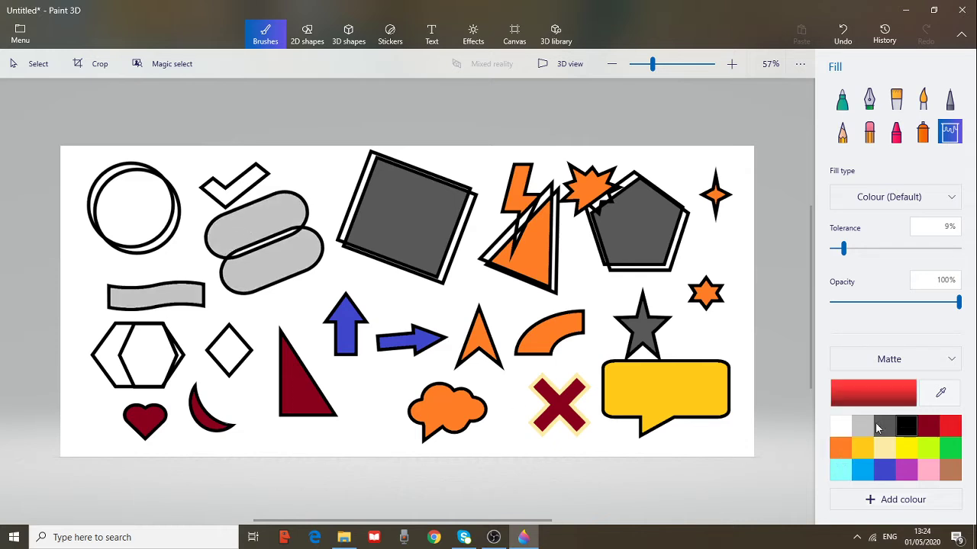
{"action": "left_click", "coordinate": [132, 352]}
{"action": "left_click", "coordinate": [110, 354]}
{"action": "left_click", "coordinate": [230, 352]}
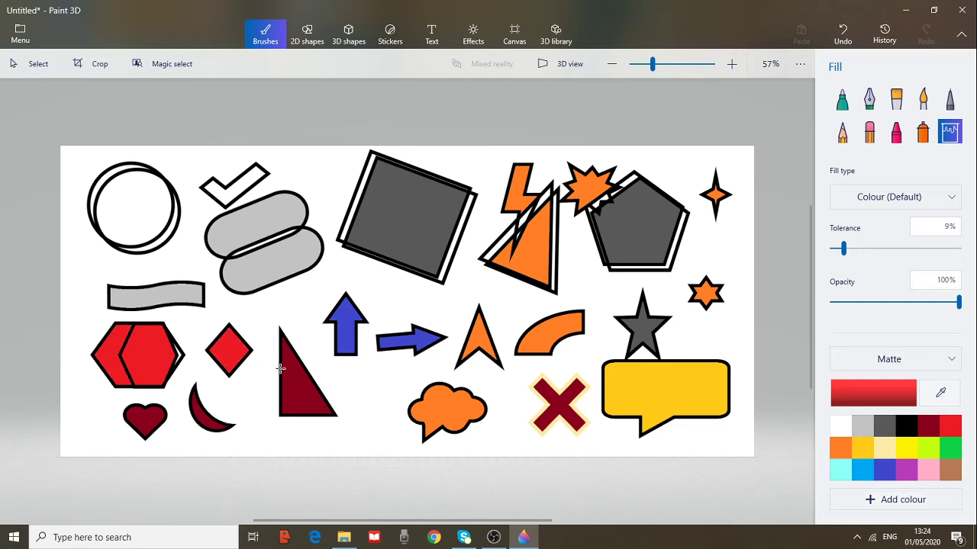
{"action": "left_click", "coordinate": [237, 184]}
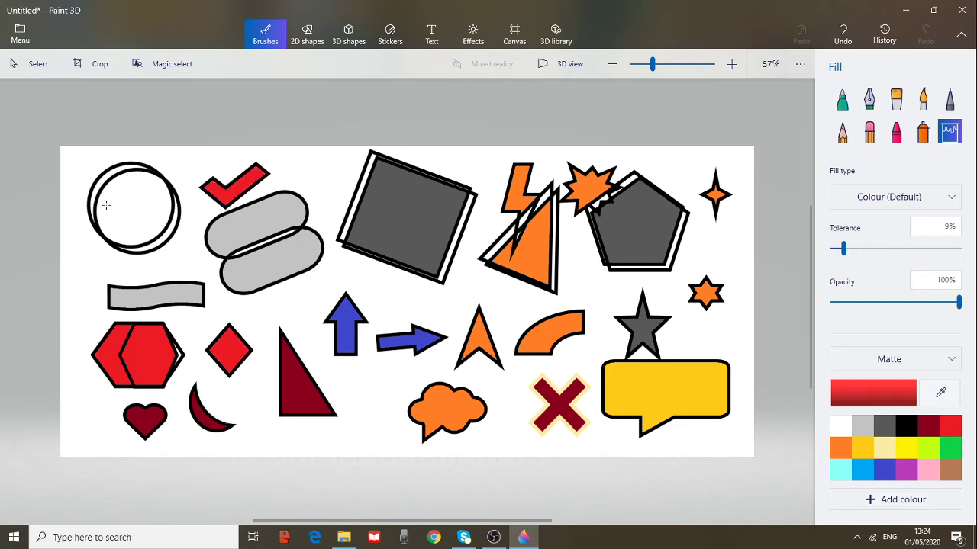
Fill the borders and gaps around the tilted square and the gaps beside the tilted triangle and pentagon with red.
{"action": "left_click", "coordinate": [466, 219]}
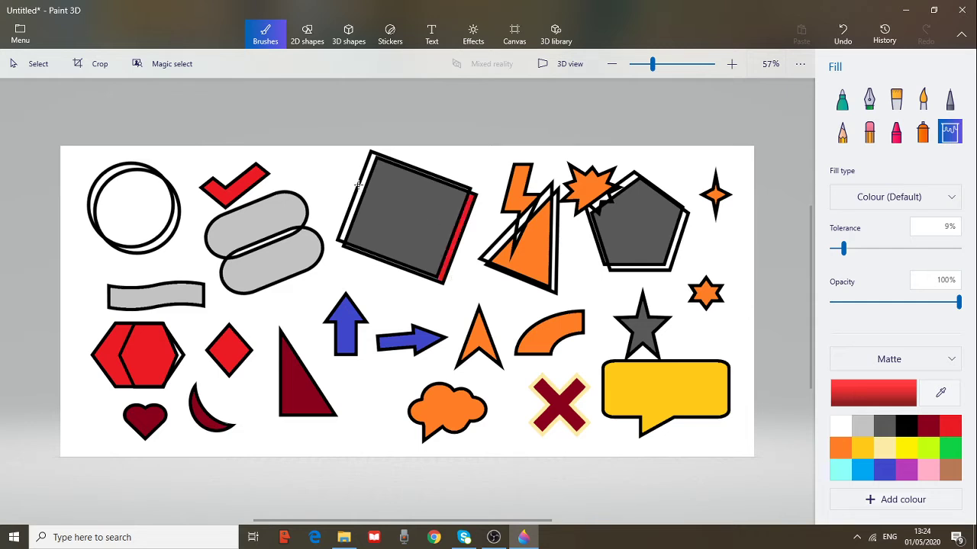
{"action": "left_click", "coordinate": [358, 184]}
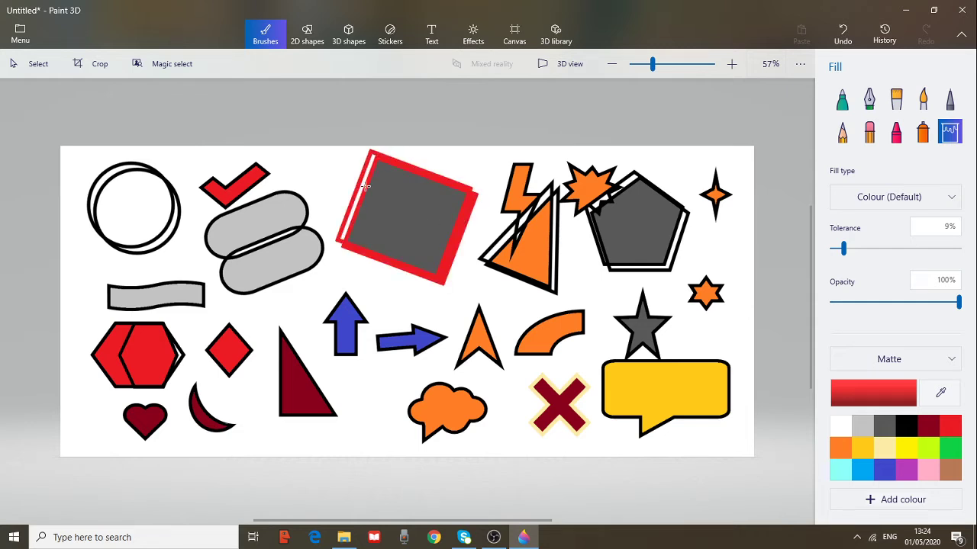
{"action": "left_click", "coordinate": [362, 186]}
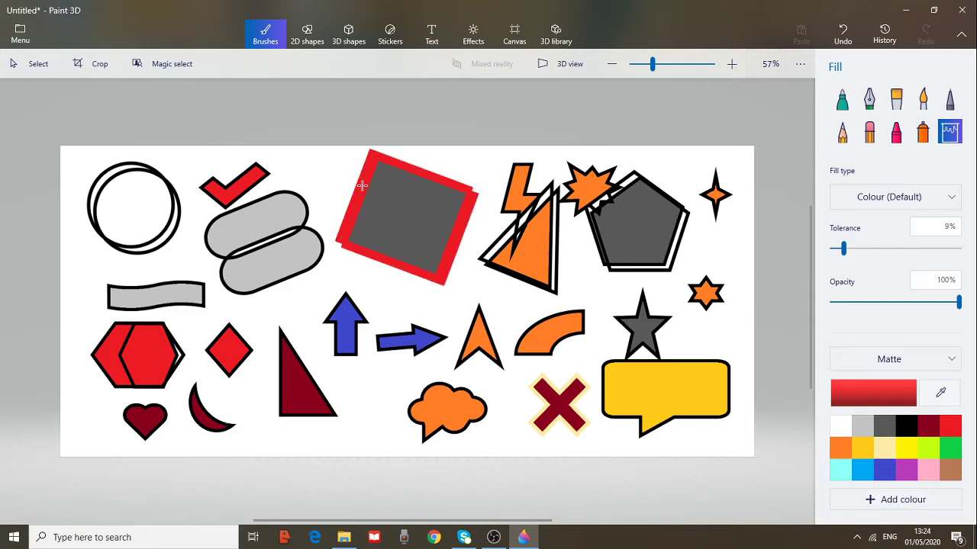
{"action": "left_click", "coordinate": [507, 235]}
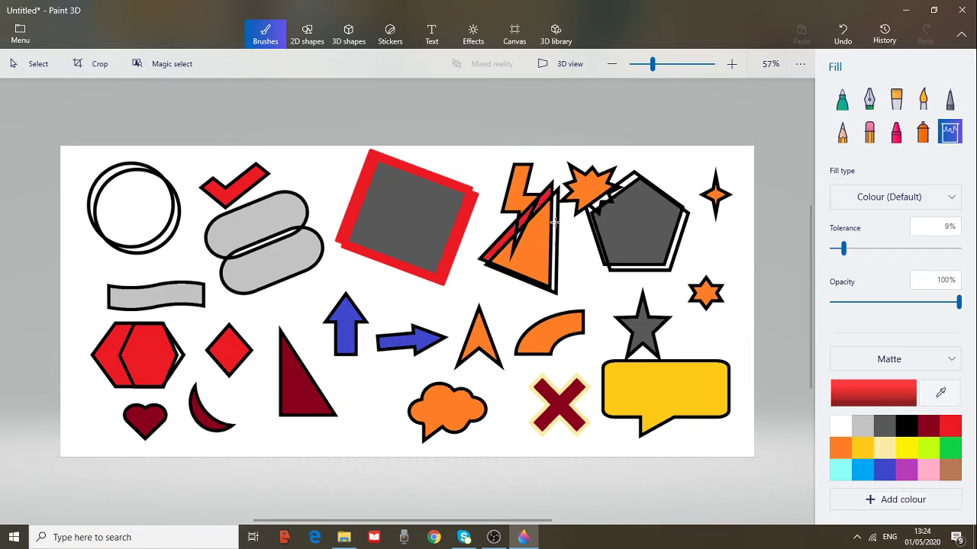
{"action": "left_click", "coordinate": [553, 223]}
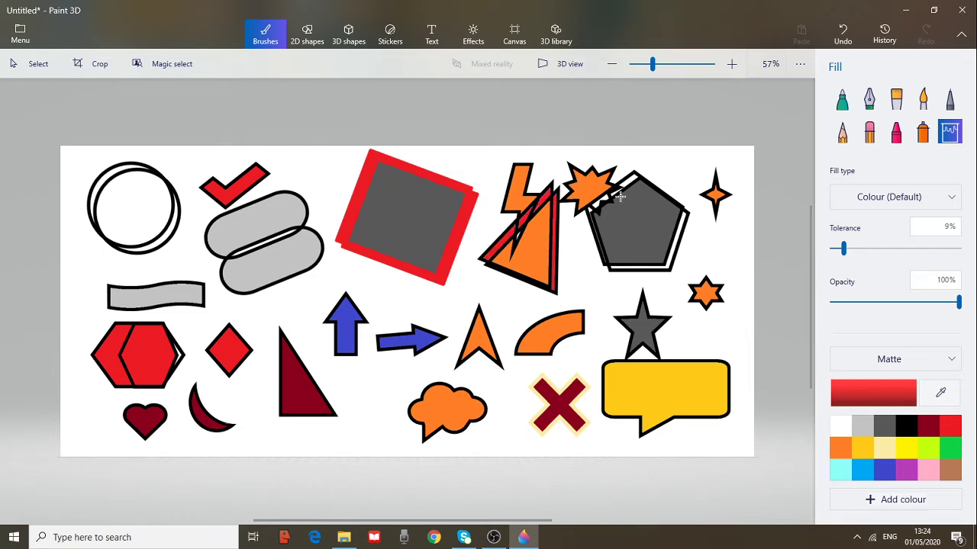
{"action": "left_click", "coordinate": [676, 236]}
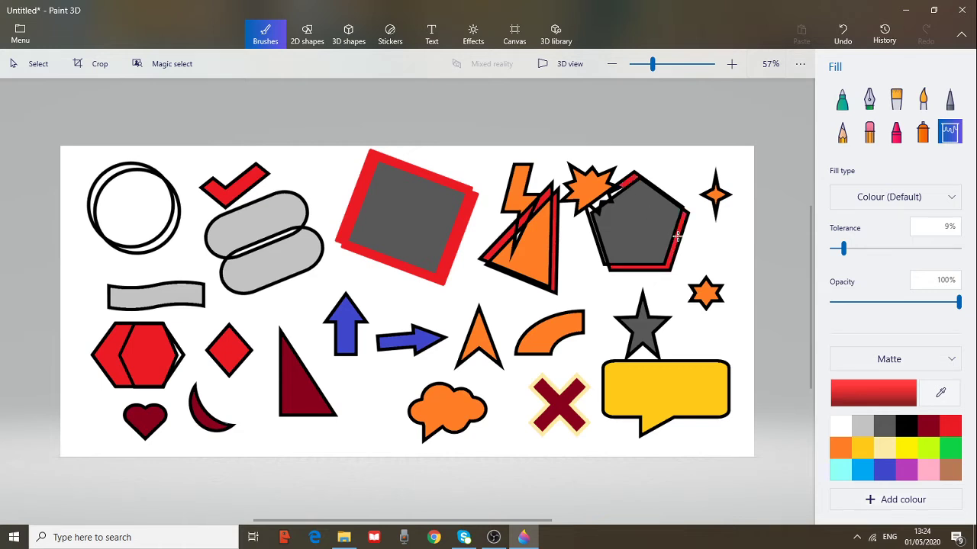
Try painting inside the circle in yellow with the Oil brush at 100 px thickness, and undo the strokes.
{"action": "left_click", "coordinate": [897, 99]}
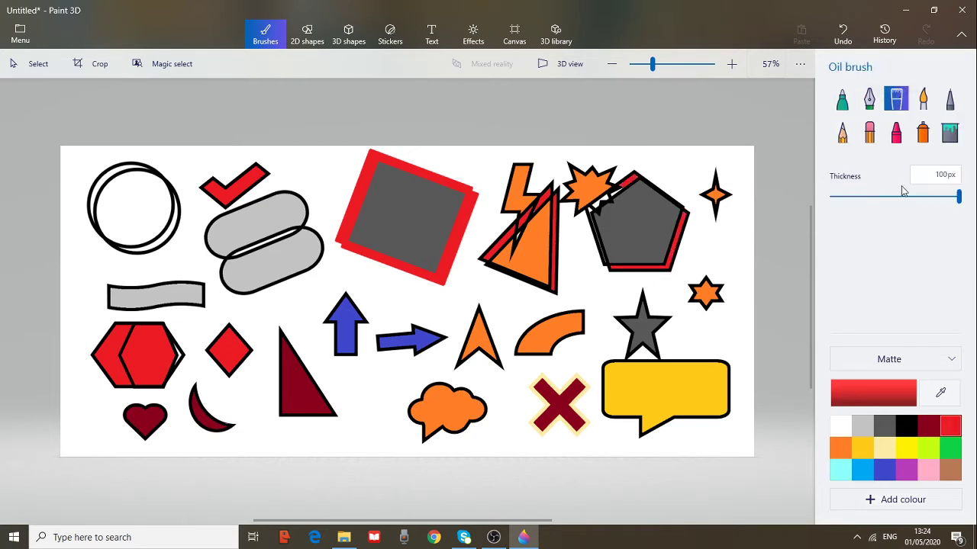
{"action": "left_click", "coordinate": [906, 450]}
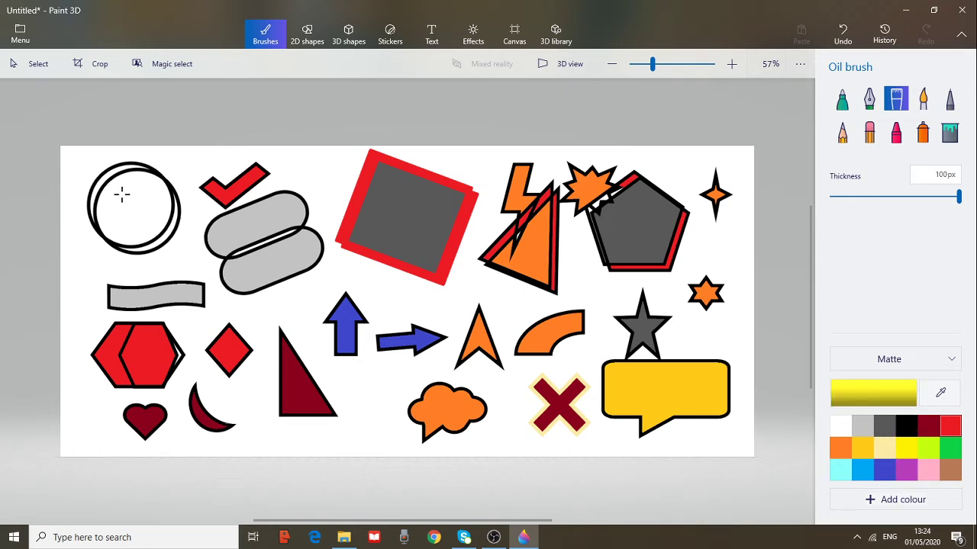
{"action": "mouse_move", "coordinate": [131, 205]}
{"action": "left_mouse_down"}
{"action": "mouse_move", "coordinate": [122, 221]}
{"action": "mouse_move", "coordinate": [146, 200]}
{"action": "mouse_move", "coordinate": [123, 194]}
{"action": "mouse_move", "coordinate": [114, 217]}
{"action": "mouse_move", "coordinate": [137, 225]}
{"action": "mouse_move", "coordinate": [160, 202]}
{"action": "mouse_move", "coordinate": [141, 189]}
{"action": "mouse_move", "coordinate": [118, 191]}
{"action": "mouse_move", "coordinate": [109, 223]}
{"action": "mouse_move", "coordinate": [156, 223]}
{"action": "left_mouse_up"}
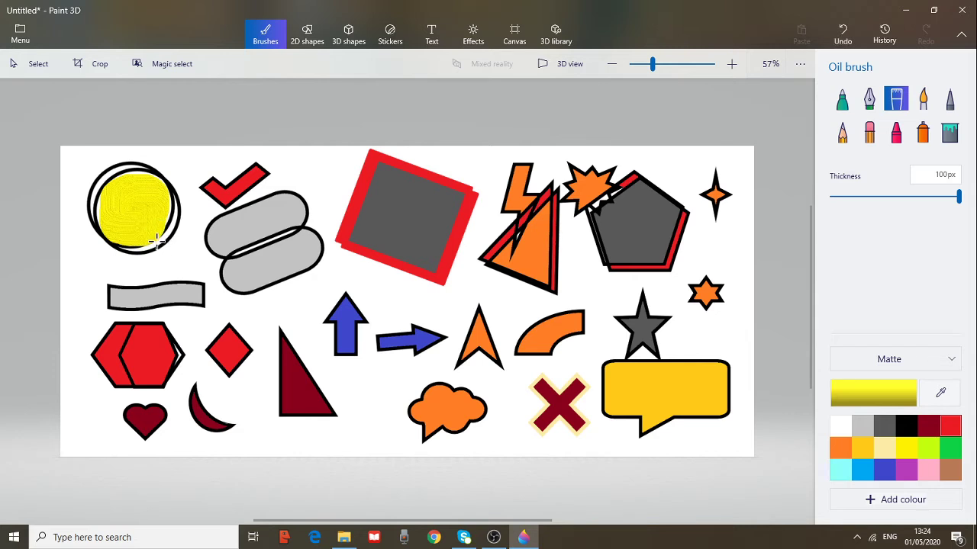
{"action": "key", "text": "ctrl+z"}
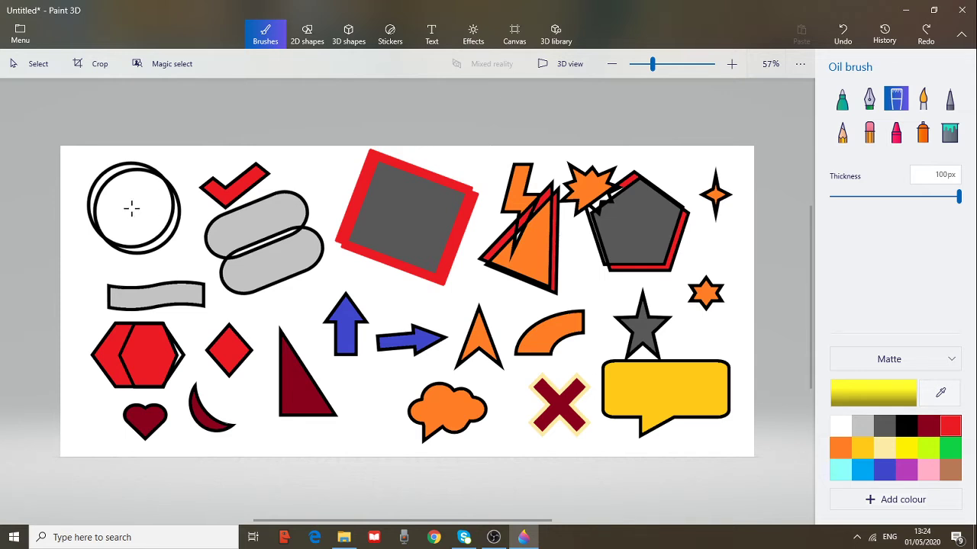
{"action": "mouse_move", "coordinate": [132, 205]}
{"action": "left_mouse_down"}
{"action": "mouse_move", "coordinate": [140, 221]}
{"action": "mouse_move", "coordinate": [150, 216]}
{"action": "mouse_move", "coordinate": [139, 193]}
{"action": "mouse_move", "coordinate": [121, 203]}
{"action": "mouse_move", "coordinate": [123, 227]}
{"action": "mouse_move", "coordinate": [148, 225]}
{"action": "mouse_move", "coordinate": [126, 218]}
{"action": "mouse_move", "coordinate": [141, 202]}
{"action": "mouse_move", "coordinate": [109, 183]}
{"action": "mouse_move", "coordinate": [118, 195]}
{"action": "mouse_move", "coordinate": [105, 209]}
{"action": "mouse_move", "coordinate": [119, 233]}
{"action": "mouse_move", "coordinate": [155, 219]}
{"action": "left_mouse_up"}
{"action": "key", "text": "ctrl+z"}
{"action": "key", "text": "ctrl+z"}
{"action": "key", "text": "ctrl+z"}
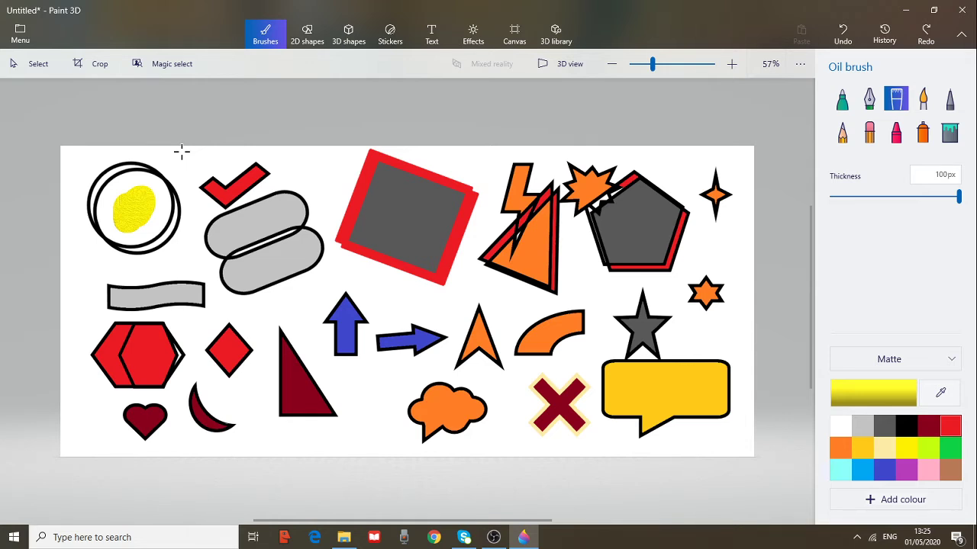
{"action": "mouse_move", "coordinate": [126, 200]}
{"action": "left_mouse_down"}
{"action": "mouse_move", "coordinate": [113, 227]}
{"action": "mouse_move", "coordinate": [145, 233]}
{"action": "mouse_move", "coordinate": [155, 203]}
{"action": "mouse_move", "coordinate": [117, 217]}
{"action": "left_mouse_up"}
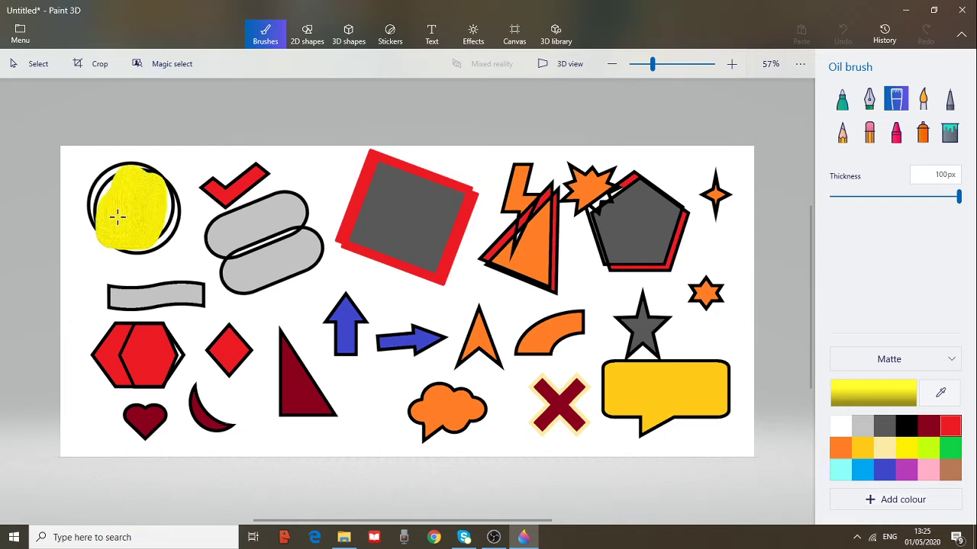
{"action": "left_click_drag", "start_coordinate": [118, 216], "coordinate": [168, 247]}
{"action": "key", "text": "ctrl+z"}
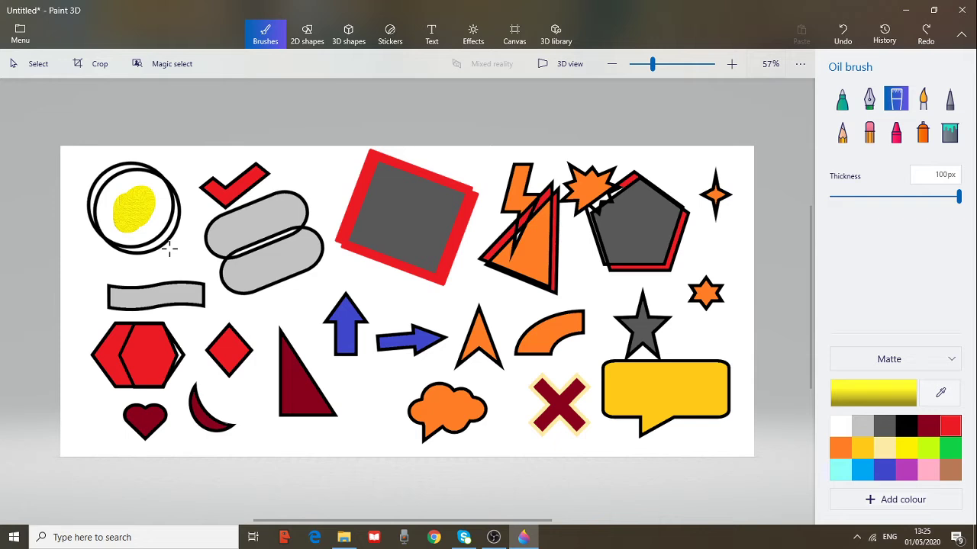
Fill the inner circle with yellow and the canvas background with purple, using the Fill tool.
{"action": "left_click", "coordinate": [950, 133]}
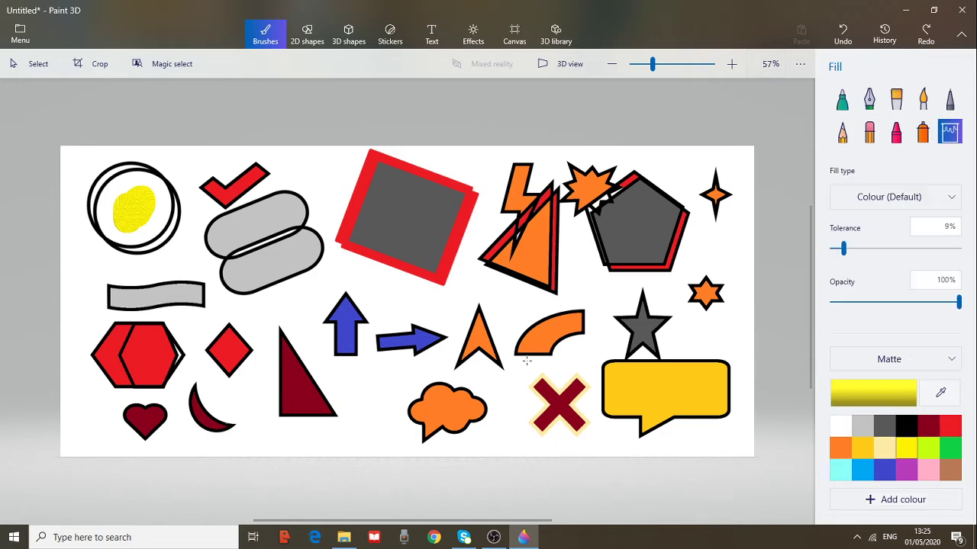
{"action": "left_click", "coordinate": [133, 198]}
{"action": "left_click", "coordinate": [122, 185]}
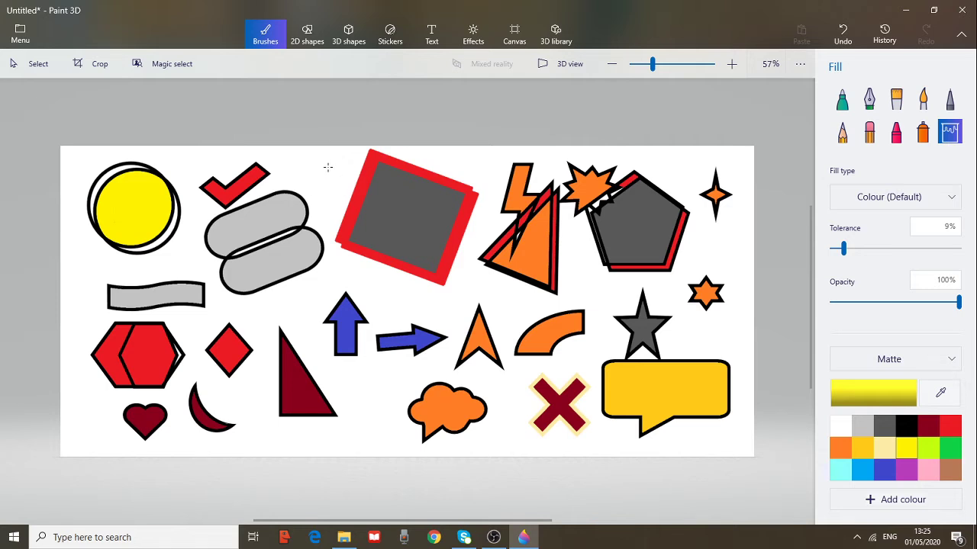
{"action": "left_click", "coordinate": [906, 468]}
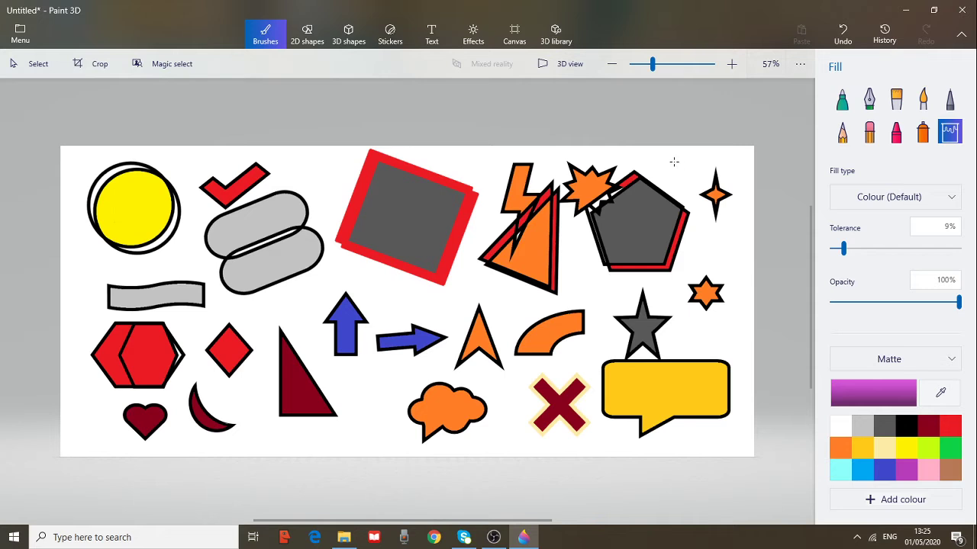
{"action": "left_click", "coordinate": [674, 162]}
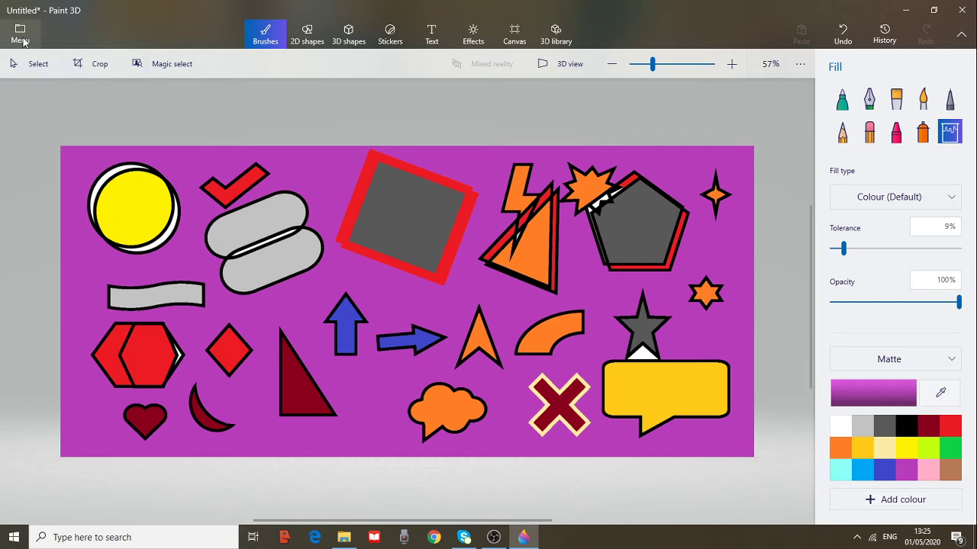
Save a copy of the drawing as a 2D PNG image named "my project" on the Desktop and decline the rating request.
{"action": "left_click", "coordinate": [21, 35]}
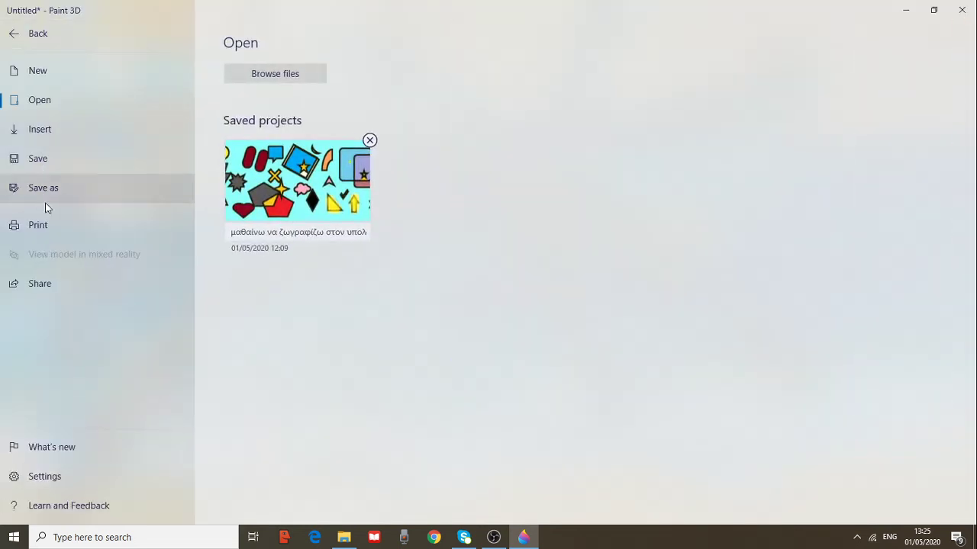
{"action": "left_click", "coordinate": [48, 192]}
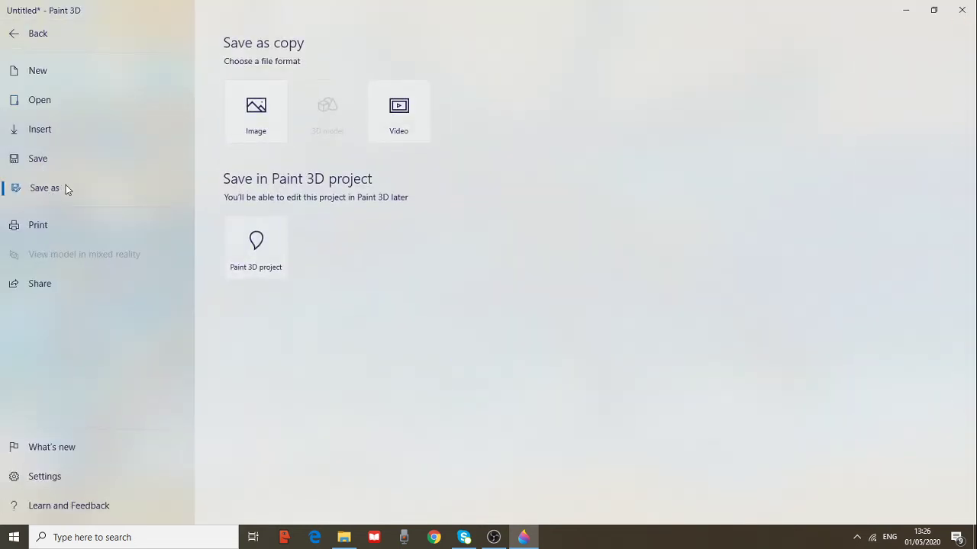
{"action": "left_click", "coordinate": [257, 124]}
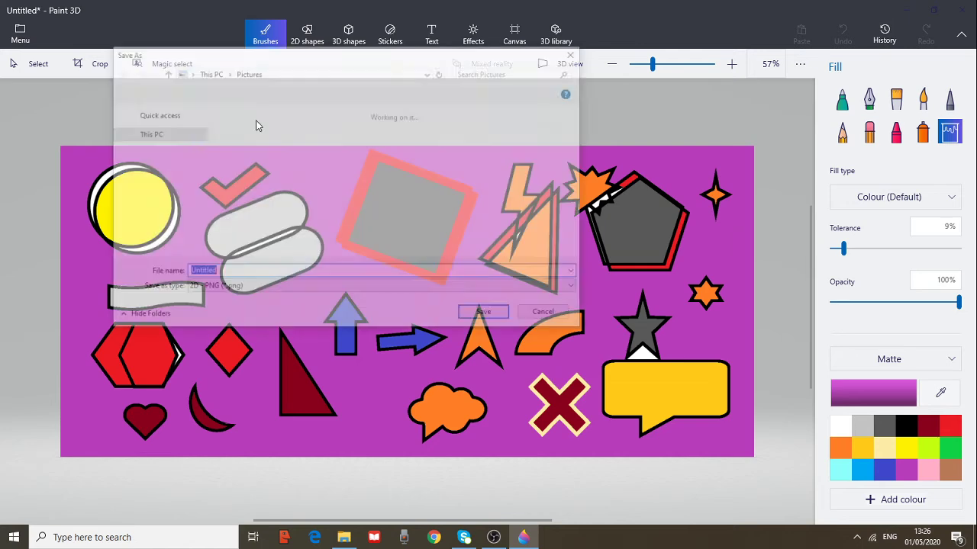
{"action": "left_click_drag", "start_coordinate": [305, 58], "coordinate": [397, 53]}
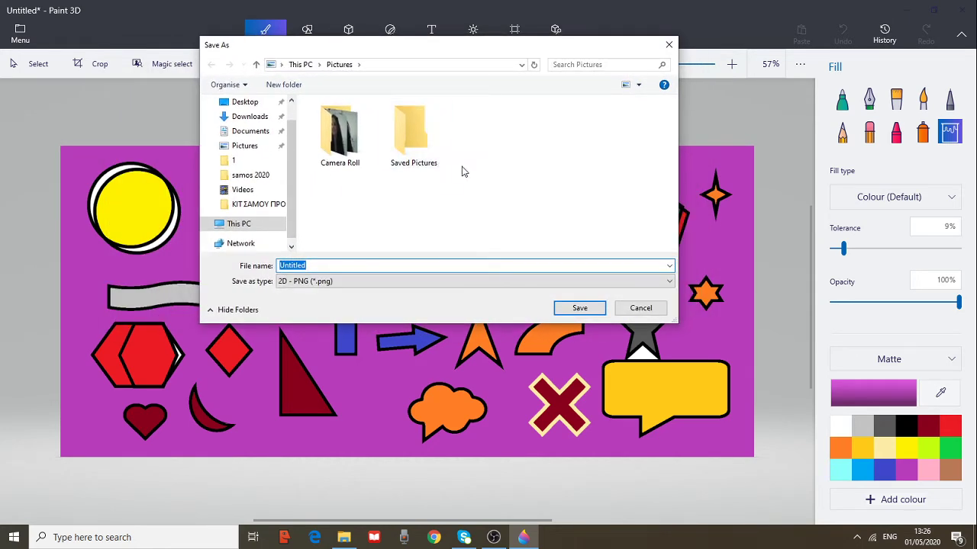
{"action": "left_click", "coordinate": [244, 103]}
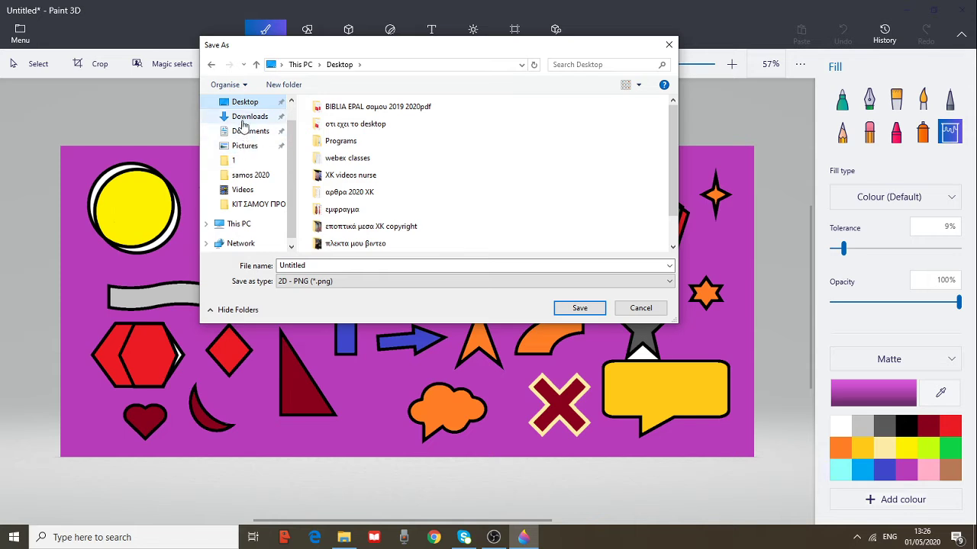
{"action": "double_click", "coordinate": [317, 264]}
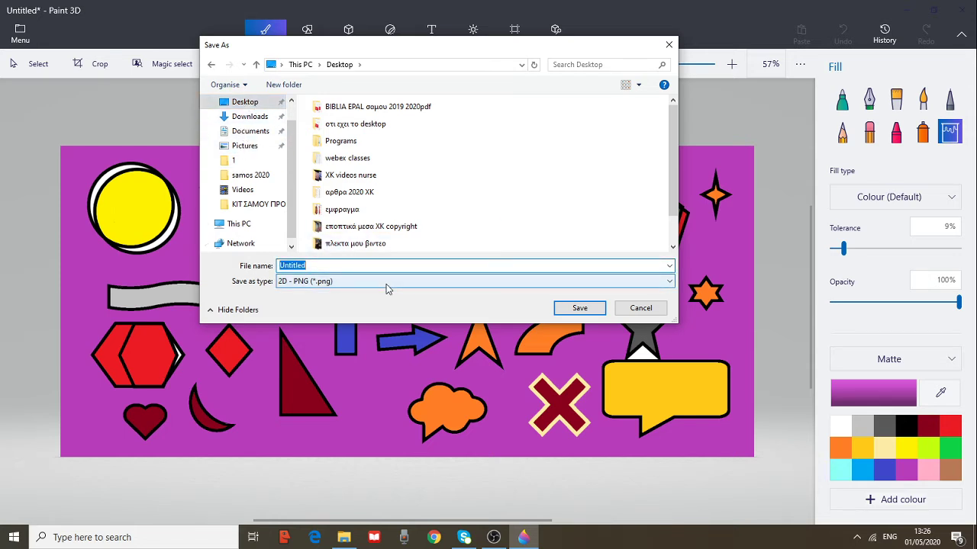
{"action": "type", "text": "my project"}
{"action": "left_click", "coordinate": [583, 309]}
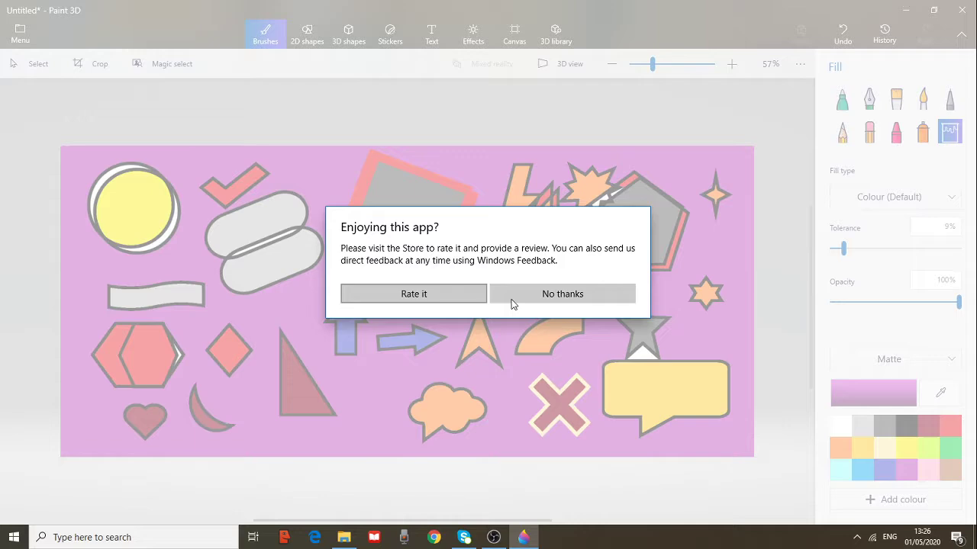
{"action": "left_click", "coordinate": [562, 294]}
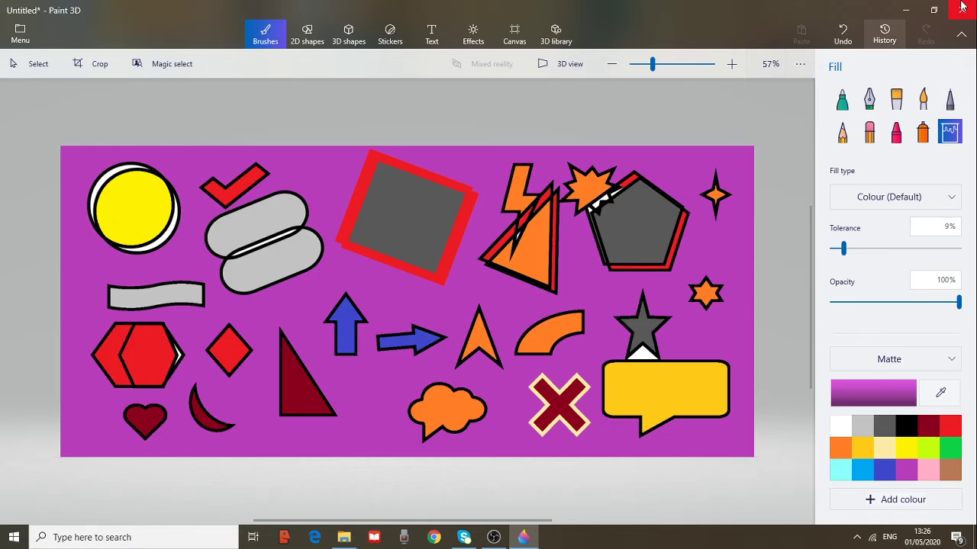
Move the program window aside to check the saved "my project" image on the desktop, and maximise the window again.
{"action": "left_click", "coordinate": [932, 10]}
{"action": "mouse_move", "coordinate": [275, 26]}
{"action": "left_mouse_down"}
{"action": "mouse_move", "coordinate": [768, 28]}
{"action": "mouse_move", "coordinate": [751, 29]}
{"action": "left_mouse_up"}
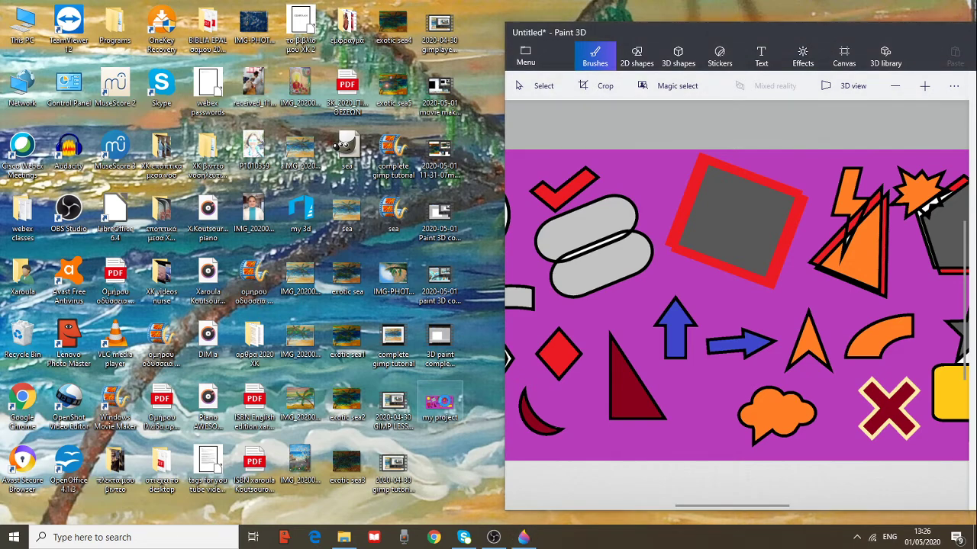
{"action": "right_click", "coordinate": [446, 406]}
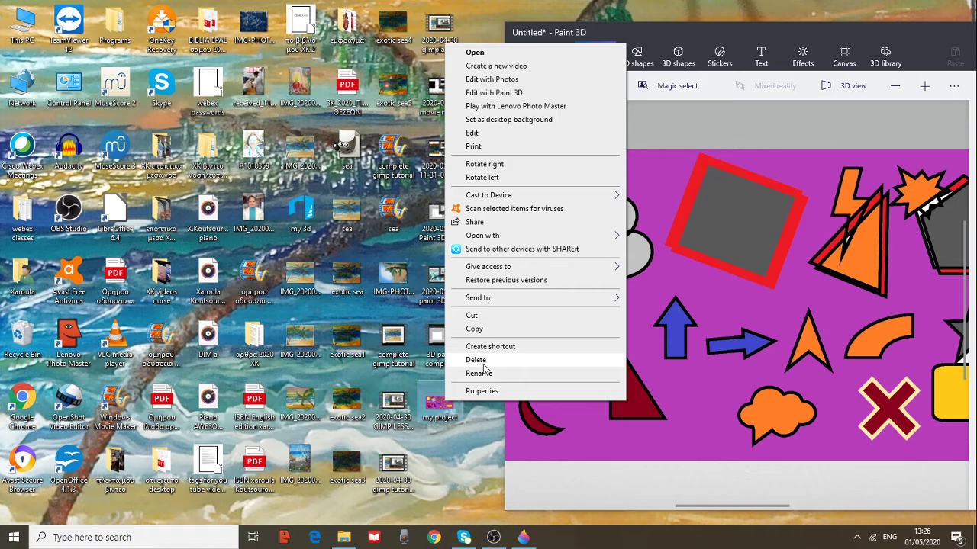
{"action": "left_click", "coordinate": [485, 411]}
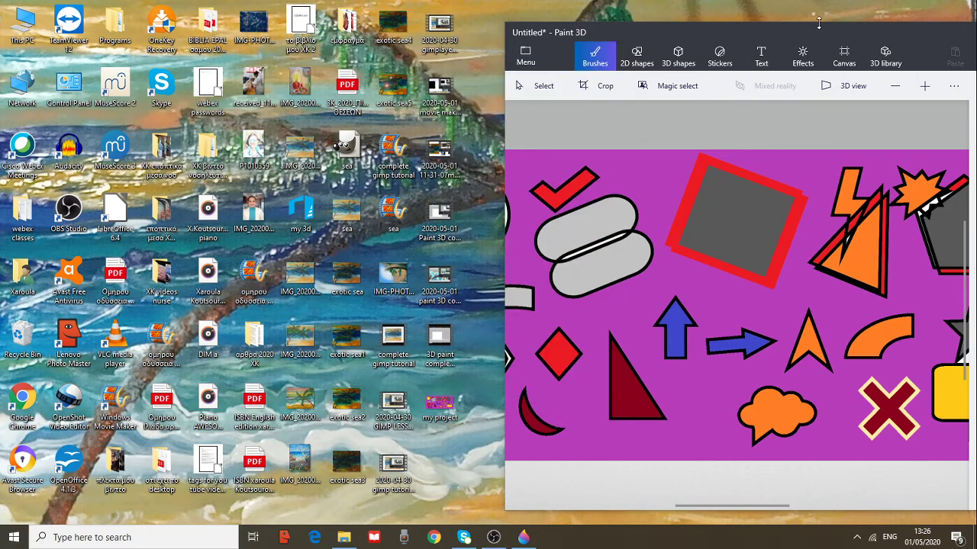
{"action": "left_click_drag", "start_coordinate": [817, 24], "coordinate": [440, 35]}
{"action": "left_click", "coordinate": [711, 33]}
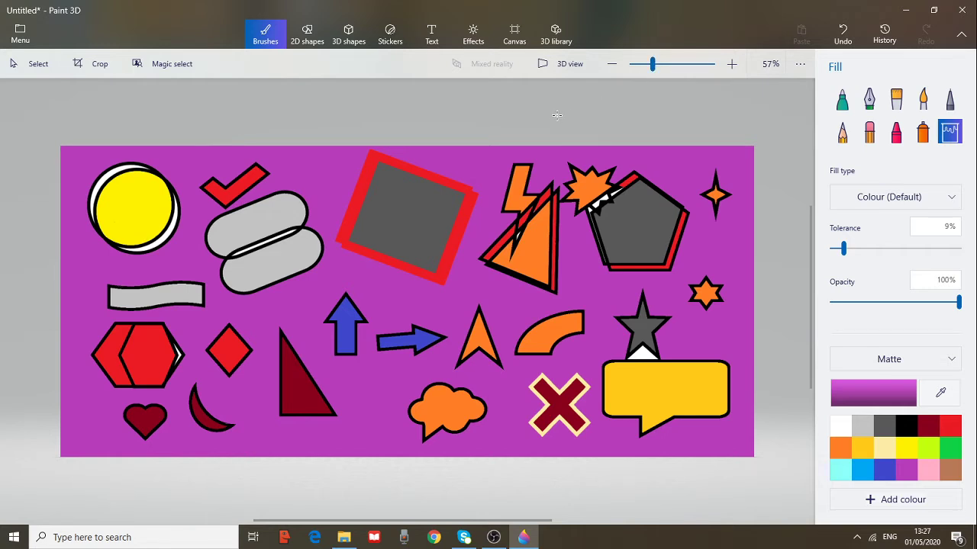
Draw a purple 3D cube over the middle of the canvas, overlapping the tilted square and the triangle.
{"action": "left_click", "coordinate": [306, 34]}
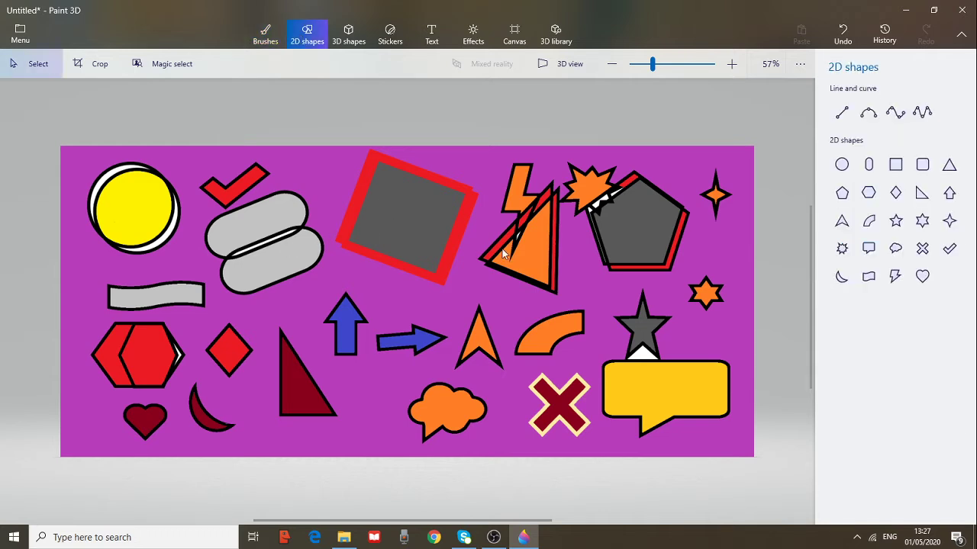
{"action": "left_click", "coordinate": [345, 38]}
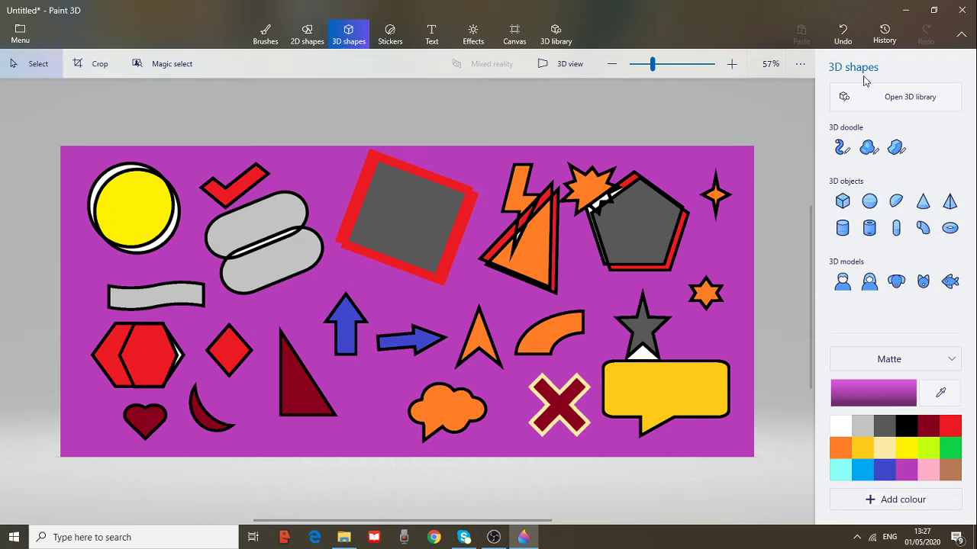
{"action": "left_click", "coordinate": [844, 202]}
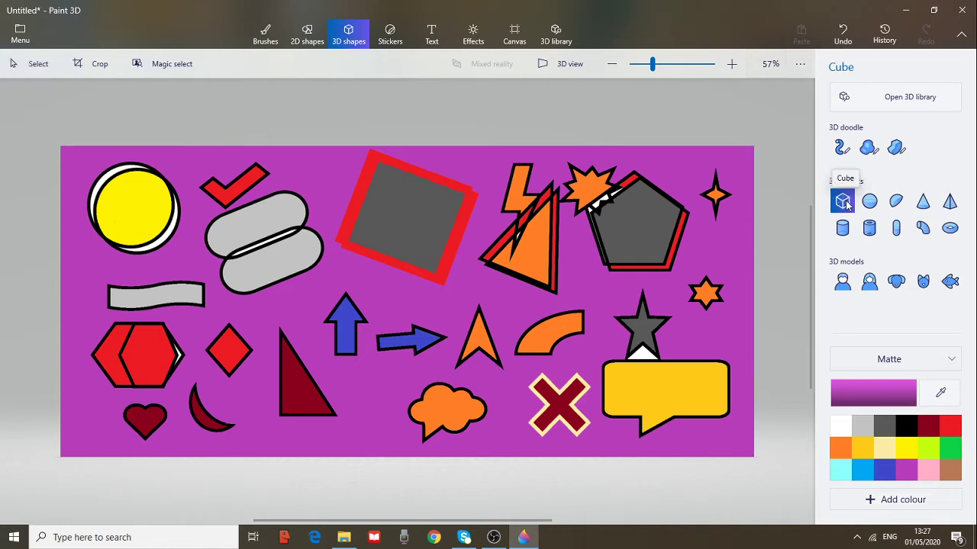
{"action": "left_click_drag", "start_coordinate": [396, 207], "coordinate": [531, 344]}
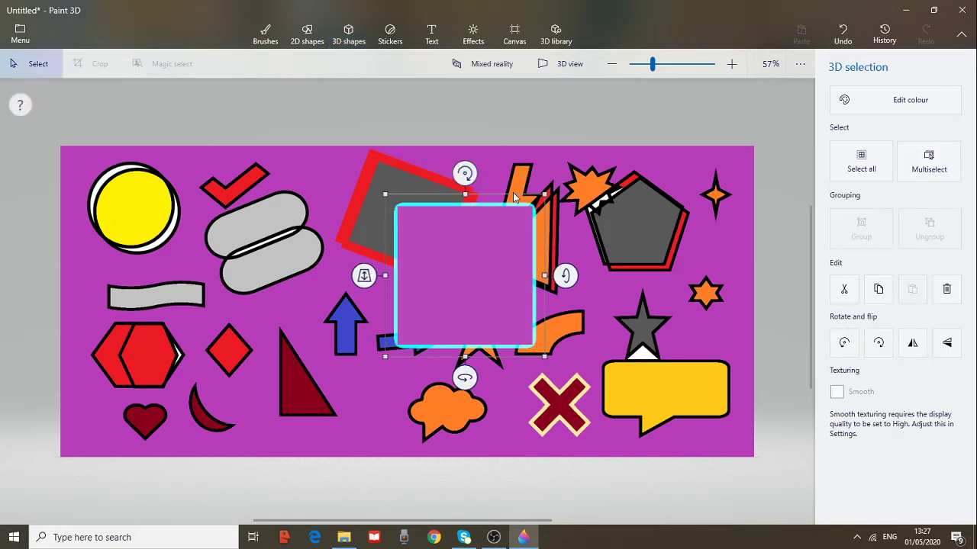
Rotate the cube about its axes so three faces show, and fill it with light blue.
{"action": "left_click_drag", "start_coordinate": [565, 275], "coordinate": [546, 309]}
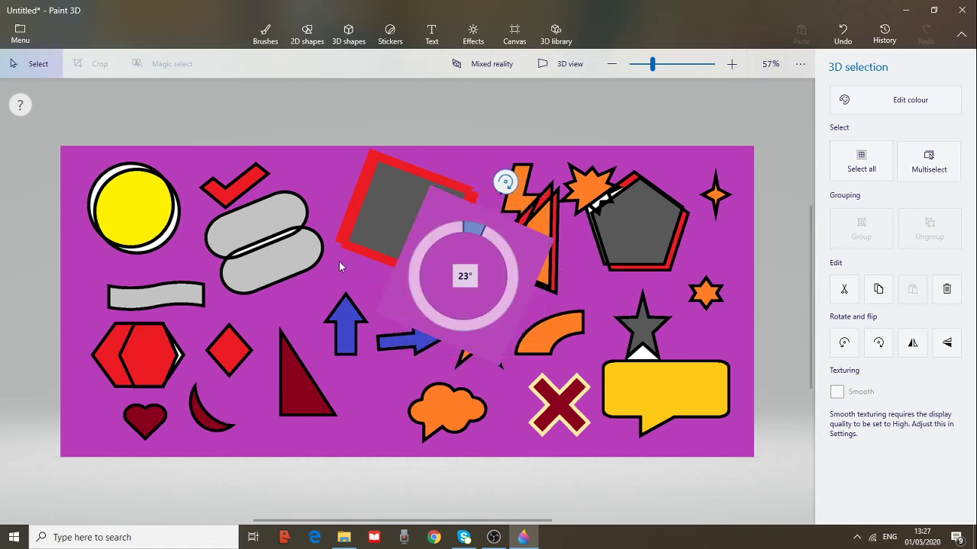
{"action": "left_click_drag", "start_coordinate": [503, 219], "coordinate": [512, 239]}
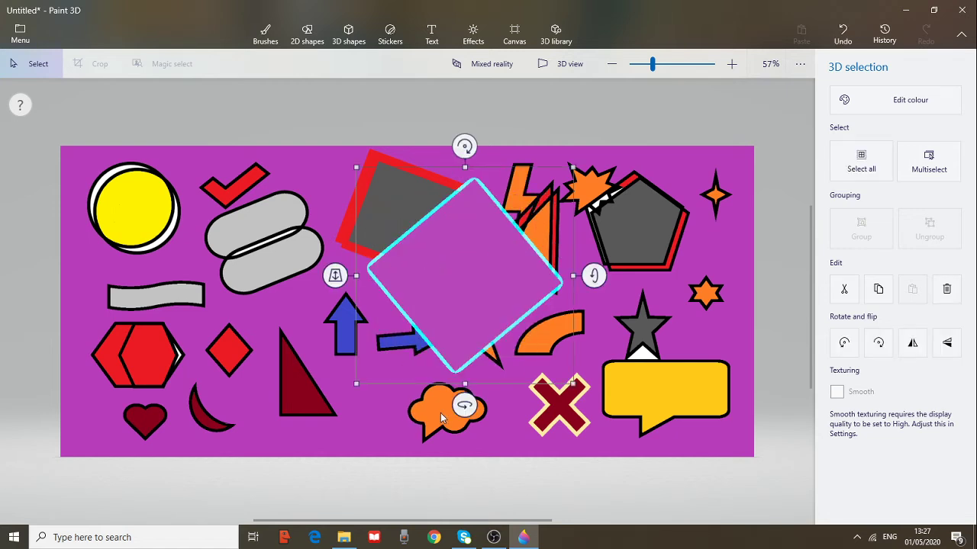
{"action": "left_click_drag", "start_coordinate": [467, 405], "coordinate": [404, 357]}
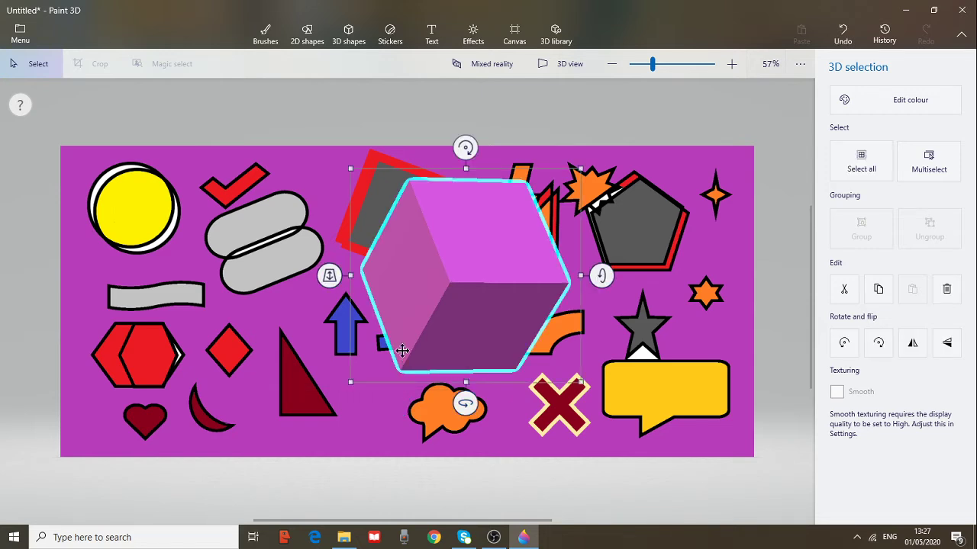
{"action": "left_click", "coordinate": [263, 34]}
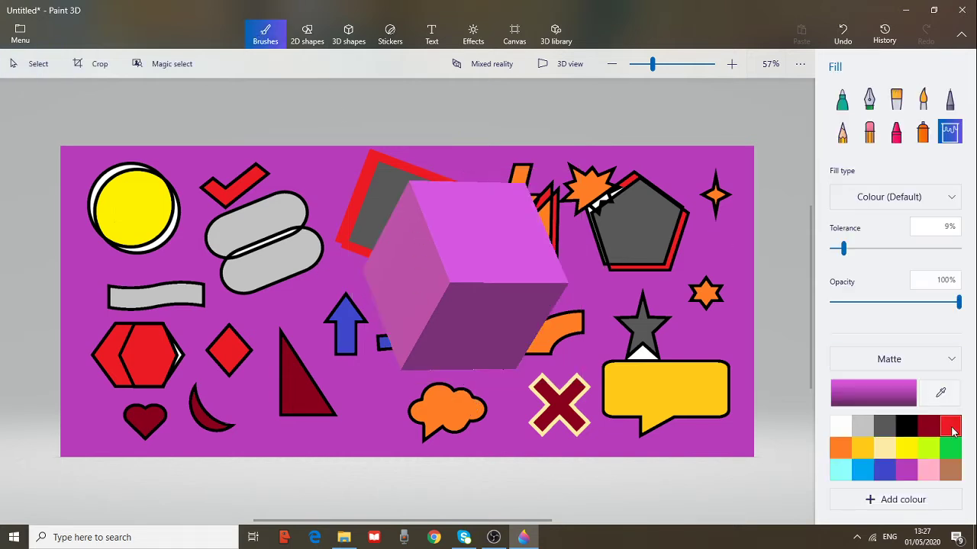
{"action": "left_click", "coordinate": [870, 474]}
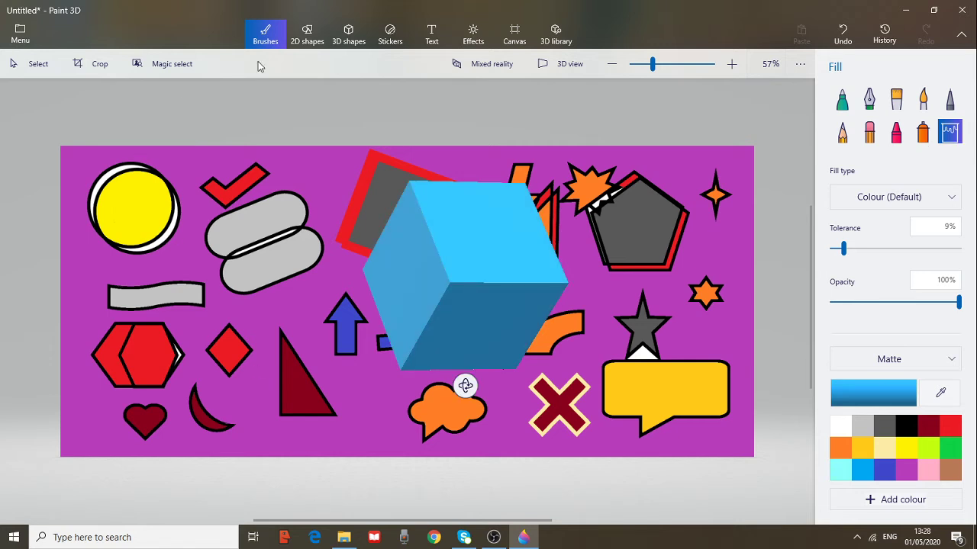
Add a sphere over the grey star above the speech bubble, rotate it, and fill it with red.
{"action": "left_click", "coordinate": [341, 36]}
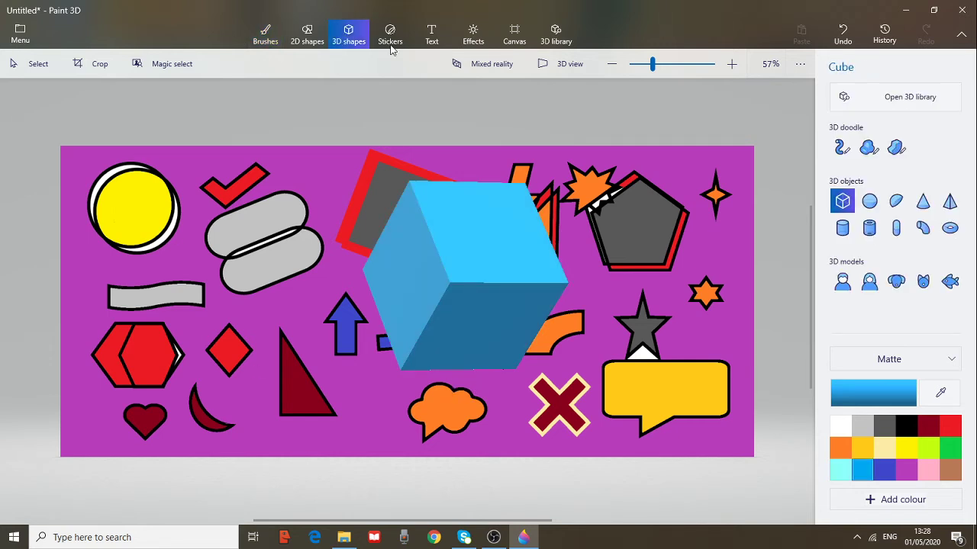
{"action": "left_click", "coordinate": [872, 201]}
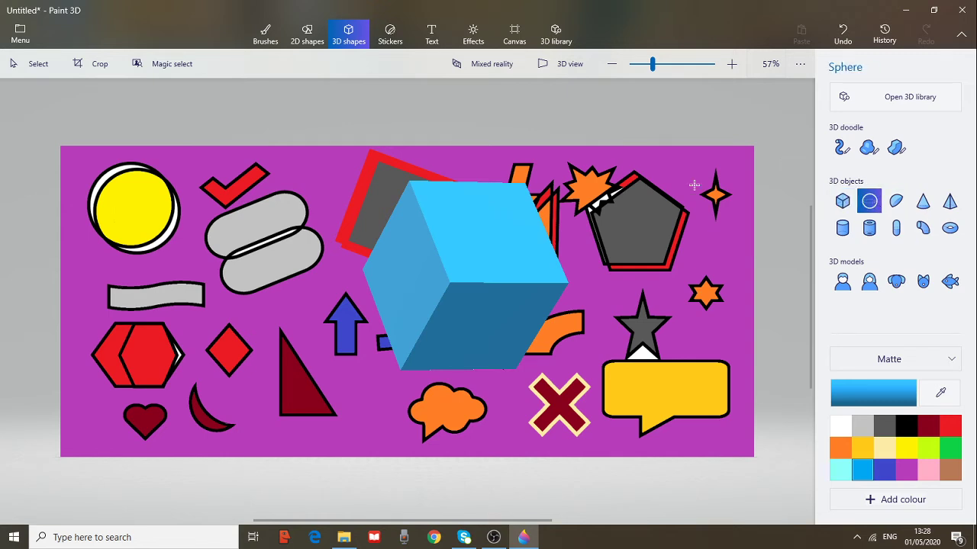
{"action": "left_click_drag", "start_coordinate": [595, 264], "coordinate": [711, 378]}
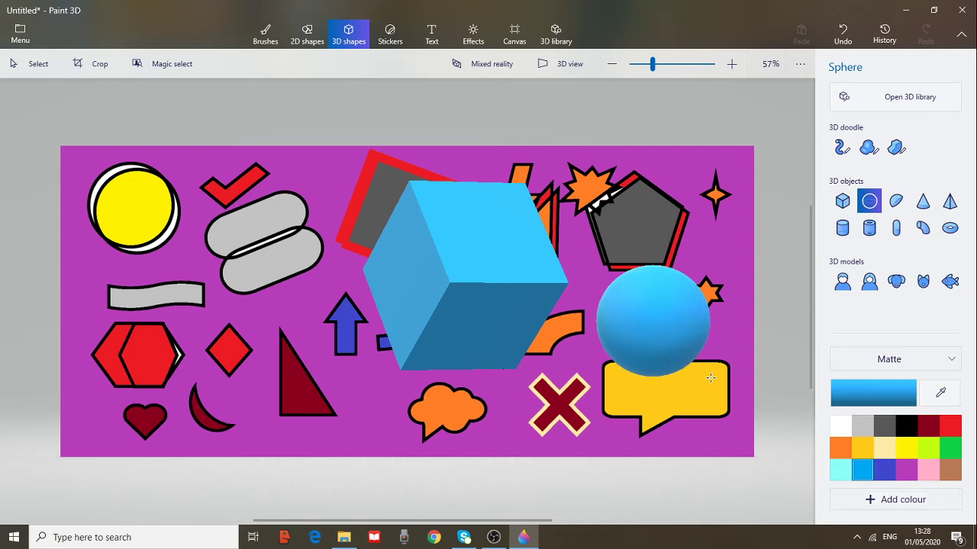
{"action": "left_click_drag", "start_coordinate": [656, 412], "coordinate": [644, 395]}
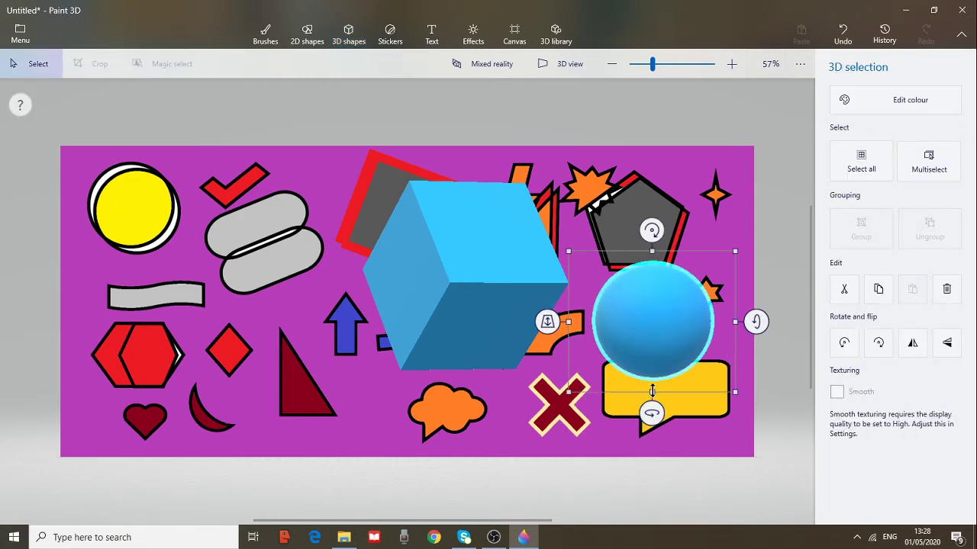
{"action": "left_click_drag", "start_coordinate": [755, 323], "coordinate": [755, 349]}
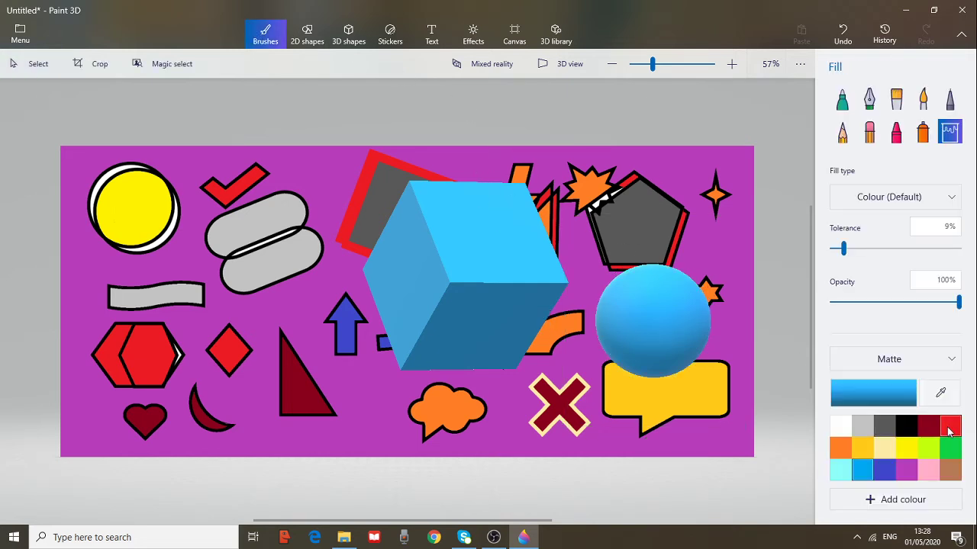
{"action": "left_click", "coordinate": [950, 429]}
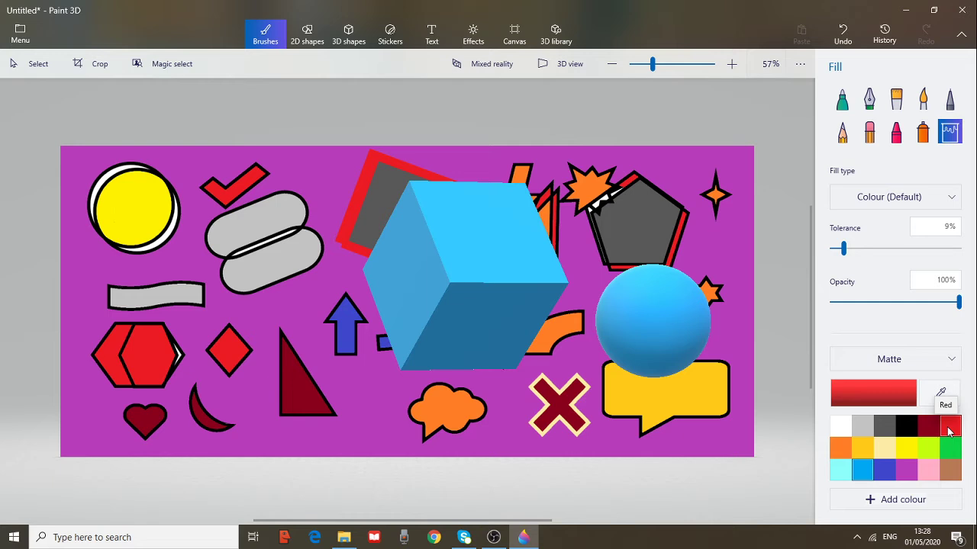
{"action": "left_click", "coordinate": [674, 326]}
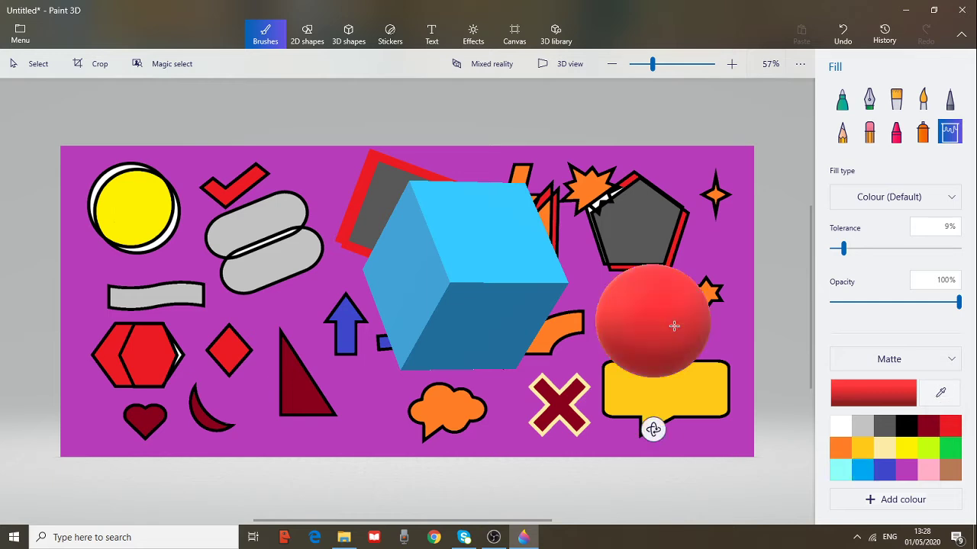
Draw a red hemisphere over the hexagons and the diamond, and tilt it so its flat underside shows.
{"action": "left_click", "coordinate": [353, 38]}
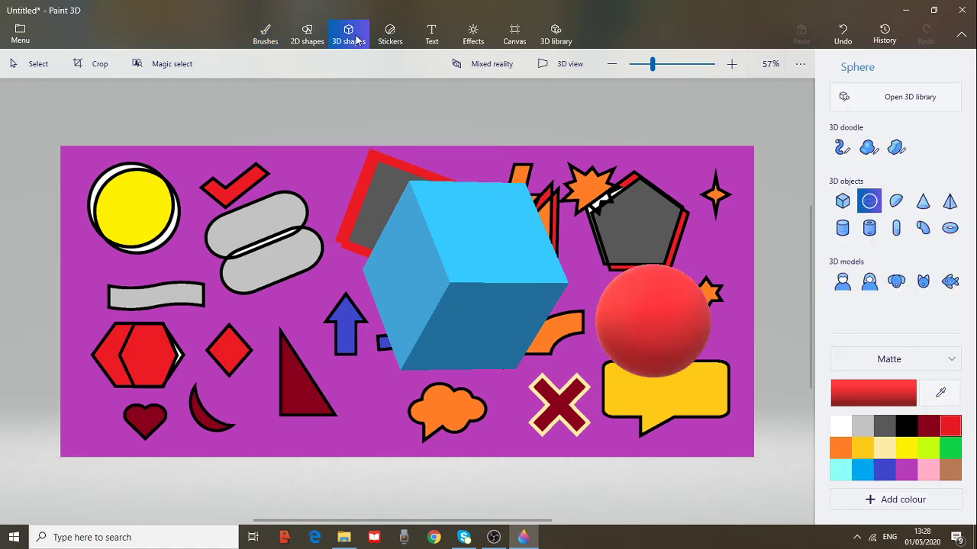
{"action": "left_click", "coordinate": [898, 200]}
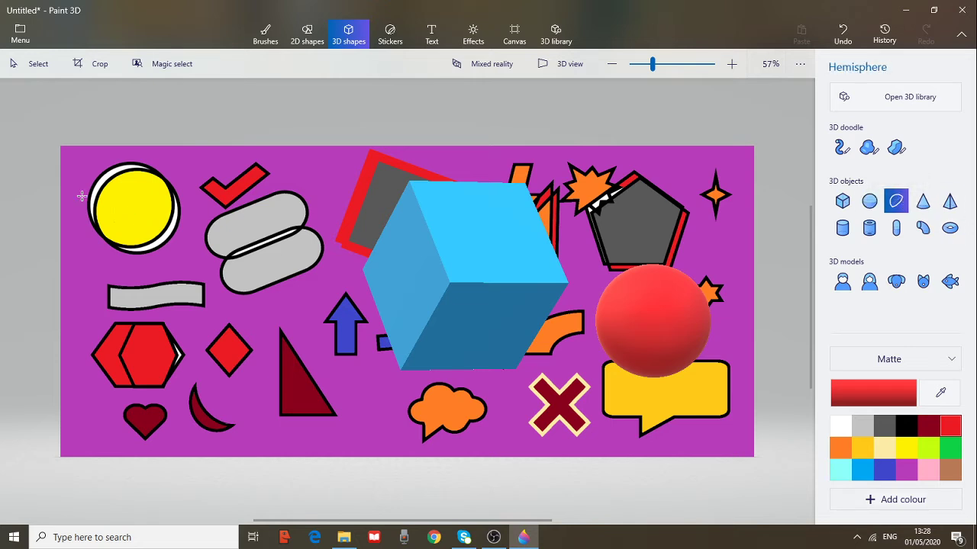
{"action": "left_click_drag", "start_coordinate": [135, 215], "coordinate": [284, 372]}
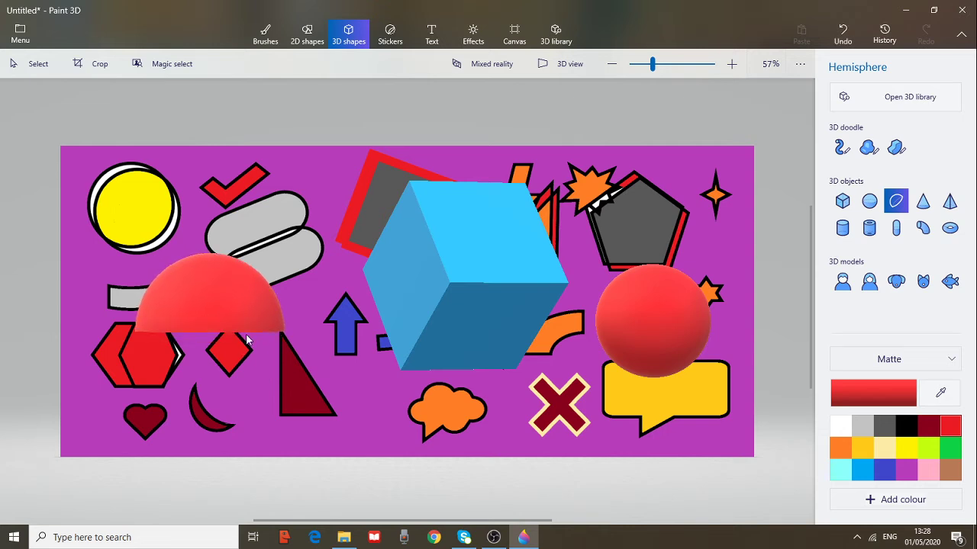
{"action": "mouse_move", "coordinate": [208, 364]}
{"action": "left_mouse_down"}
{"action": "mouse_move", "coordinate": [207, 328]}
{"action": "mouse_move", "coordinate": [206, 365]}
{"action": "mouse_move", "coordinate": [241, 364]}
{"action": "mouse_move", "coordinate": [207, 365]}
{"action": "left_mouse_up"}
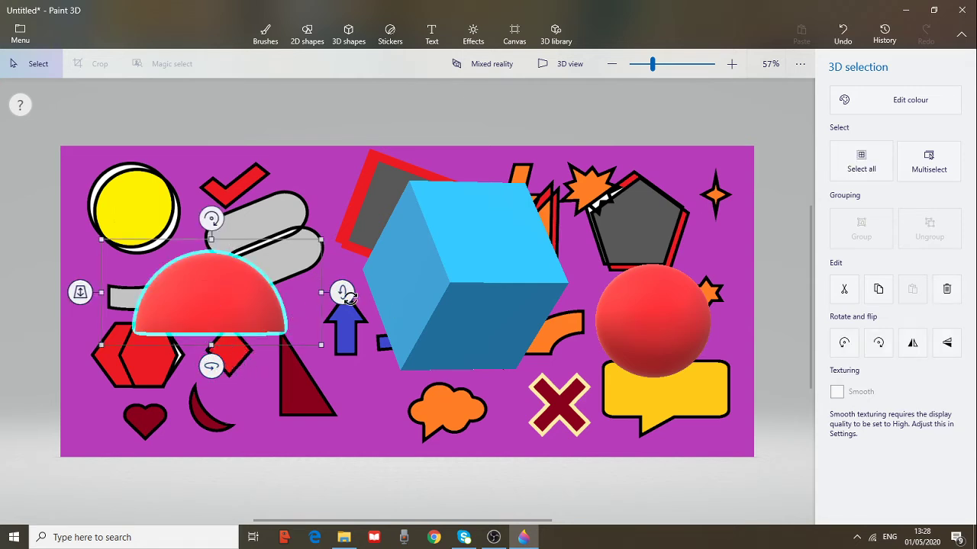
{"action": "left_click_drag", "start_coordinate": [344, 292], "coordinate": [310, 271]}
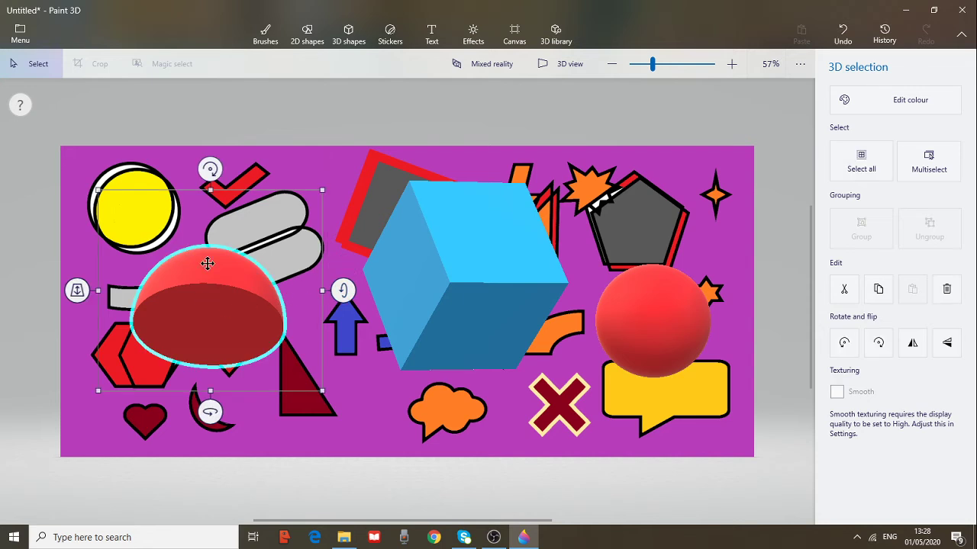
Draw a red 3D cone below the blue arrow, beside the dark red triangle, and tilt it so its circular base shows.
{"action": "left_click", "coordinate": [350, 37]}
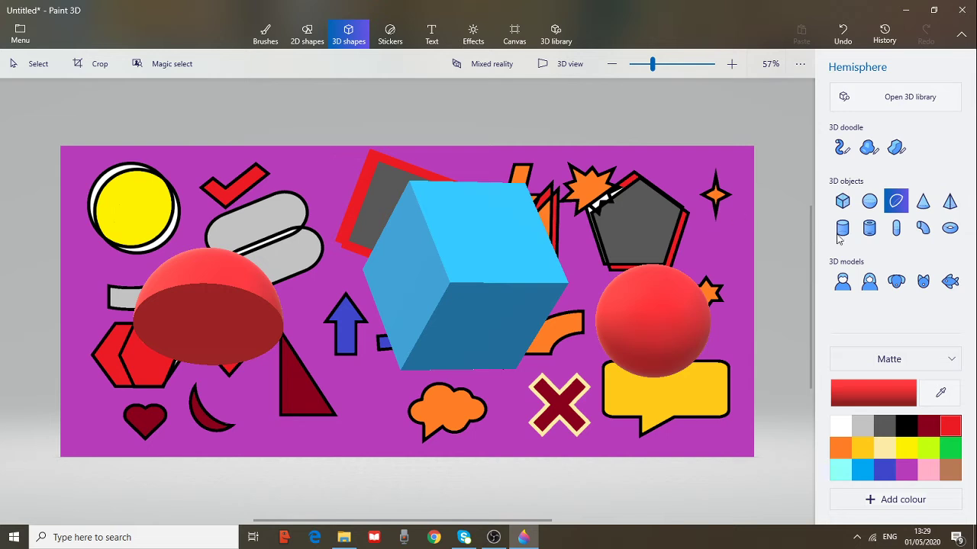
{"action": "left_click", "coordinate": [925, 202]}
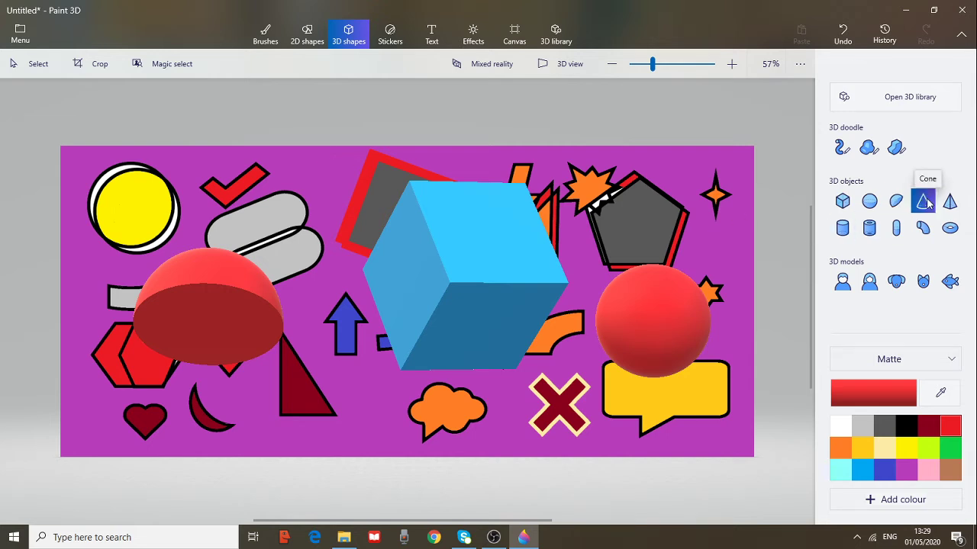
{"action": "left_click_drag", "start_coordinate": [307, 326], "coordinate": [399, 437]}
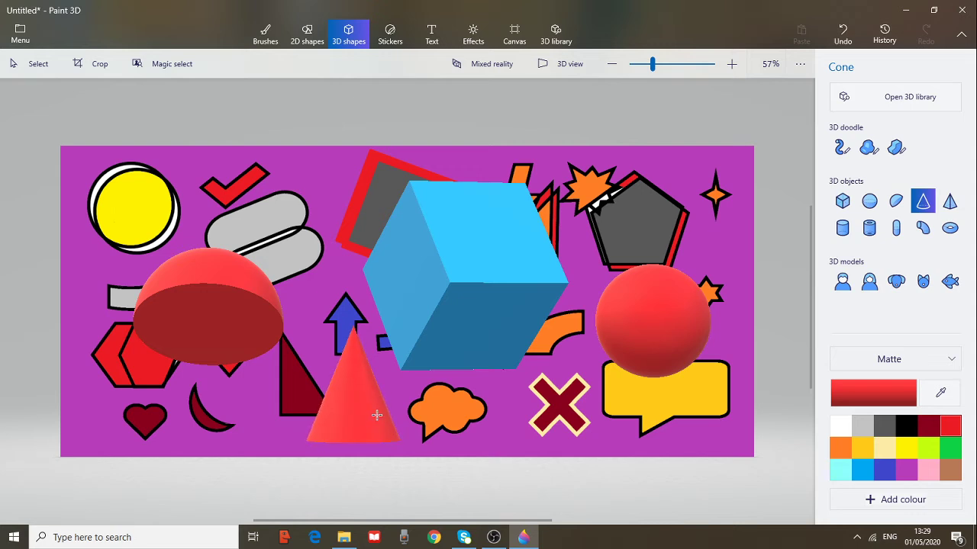
{"action": "left_click", "coordinate": [358, 435]}
{"action": "mouse_move", "coordinate": [352, 476]}
{"action": "left_mouse_down"}
{"action": "mouse_move", "coordinate": [353, 448]}
{"action": "mouse_move", "coordinate": [353, 481]}
{"action": "mouse_move", "coordinate": [381, 475]}
{"action": "mouse_move", "coordinate": [345, 473]}
{"action": "left_mouse_up"}
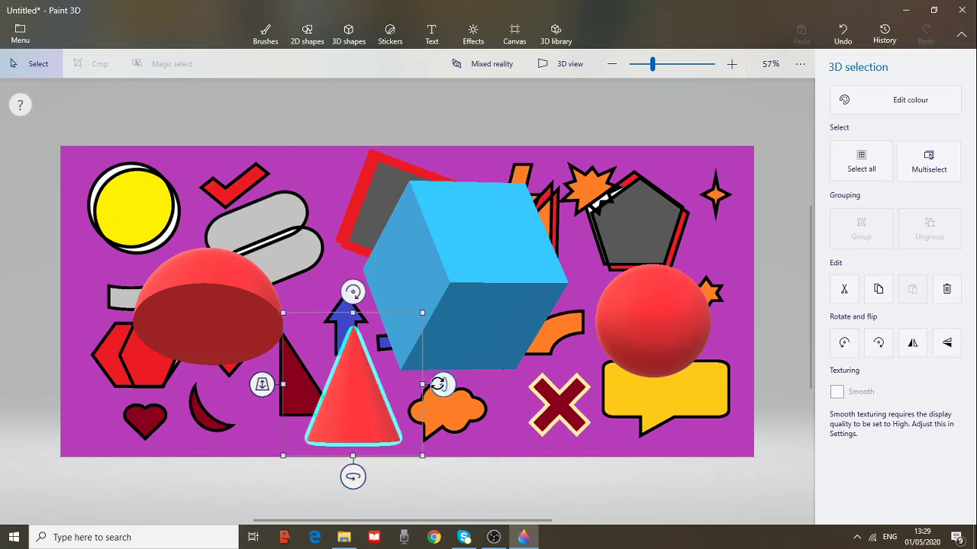
{"action": "mouse_move", "coordinate": [443, 384]}
{"action": "left_mouse_down"}
{"action": "mouse_move", "coordinate": [435, 515]}
{"action": "mouse_move", "coordinate": [443, 362]}
{"action": "mouse_move", "coordinate": [415, 361]}
{"action": "left_mouse_up"}
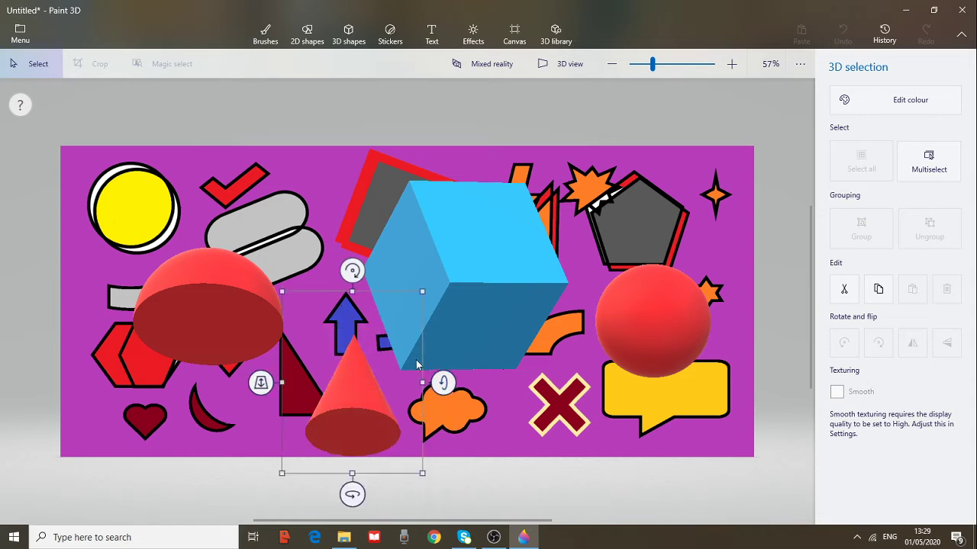
Fill the cone with indigo blue.
{"action": "left_click", "coordinate": [265, 35]}
{"action": "left_click", "coordinate": [883, 469]}
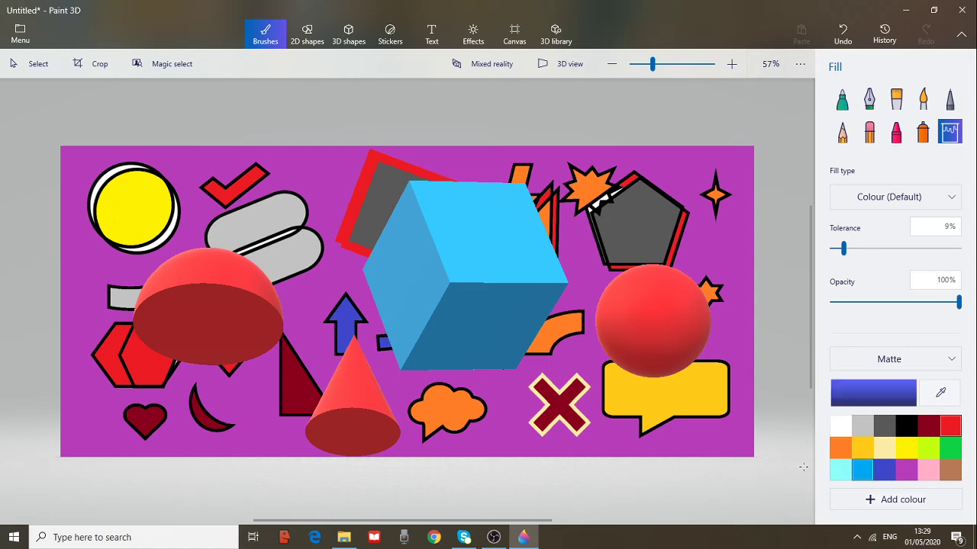
{"action": "left_click", "coordinate": [357, 403]}
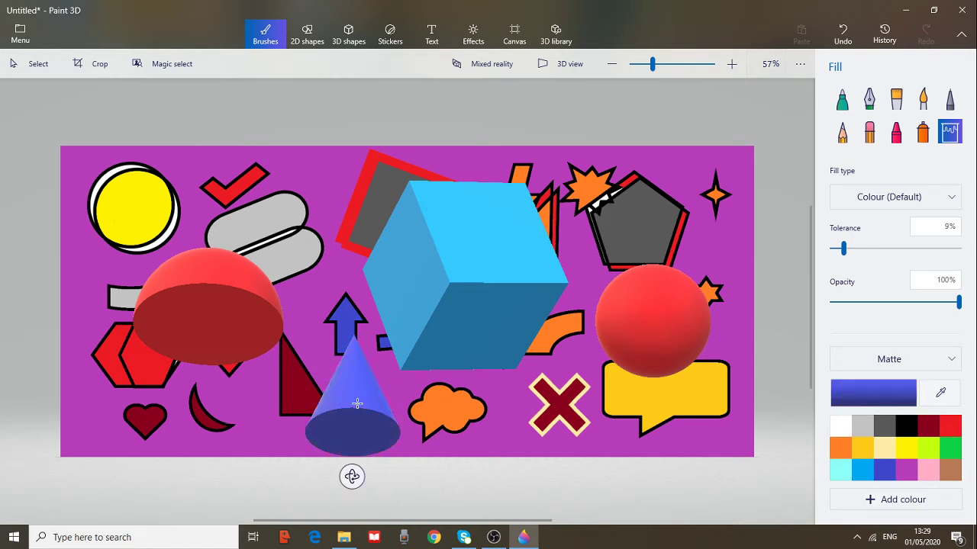
Draw an indigo pyramid above the blue arrow, next to the cube, and tilt it so several of its faces show.
{"action": "left_click", "coordinate": [347, 38]}
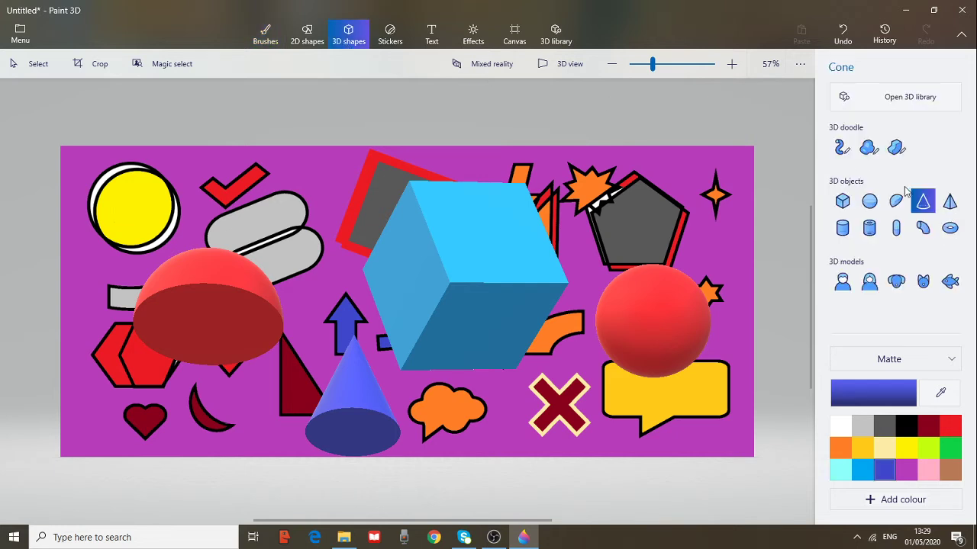
{"action": "left_click", "coordinate": [950, 200]}
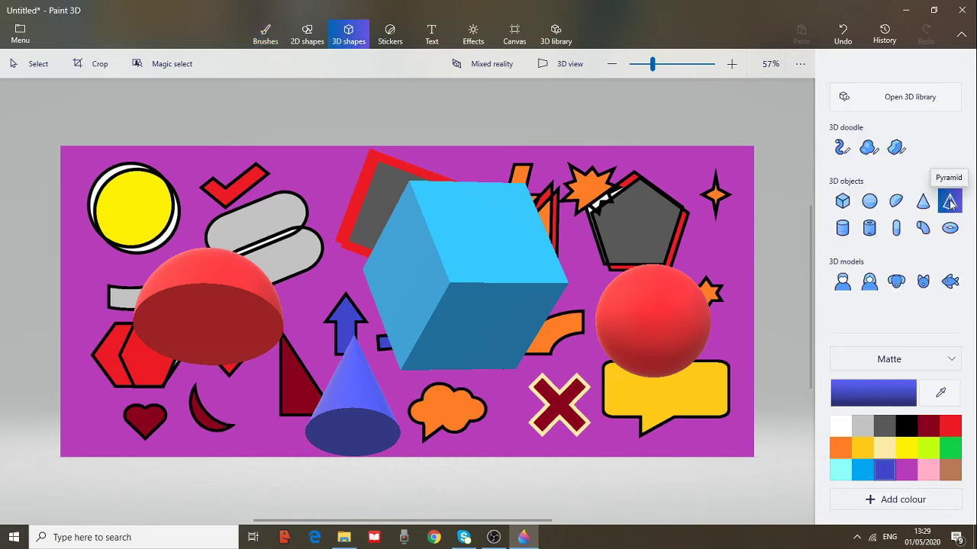
{"action": "mouse_move", "coordinate": [273, 162]}
{"action": "left_mouse_down"}
{"action": "mouse_move", "coordinate": [333, 246]}
{"action": "mouse_move", "coordinate": [382, 261]}
{"action": "left_mouse_up"}
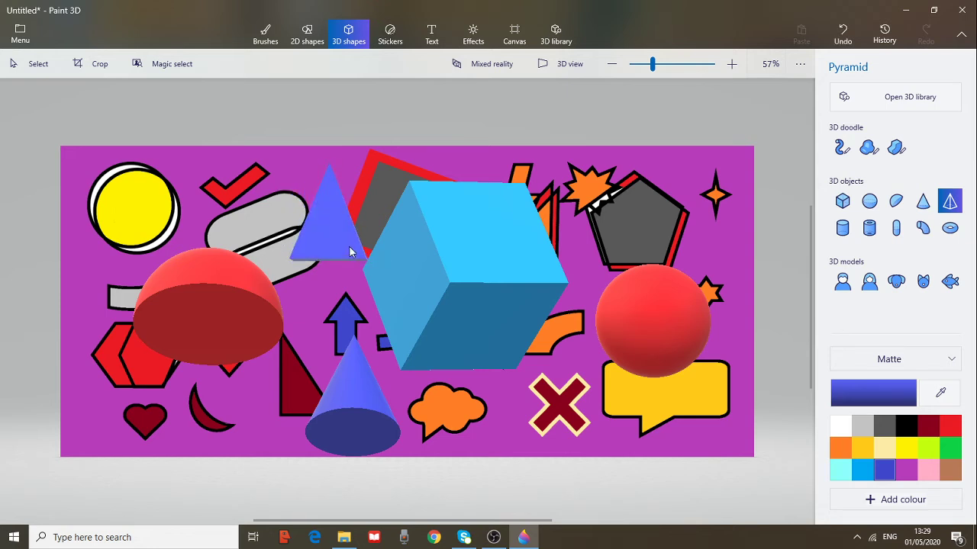
{"action": "left_click_drag", "start_coordinate": [400, 210], "coordinate": [399, 241]}
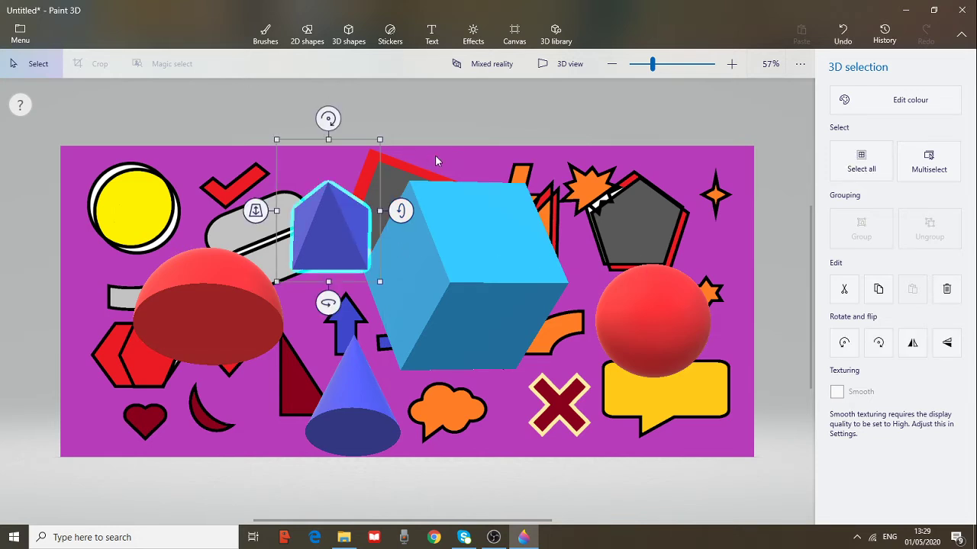
{"action": "left_click", "coordinate": [474, 160]}
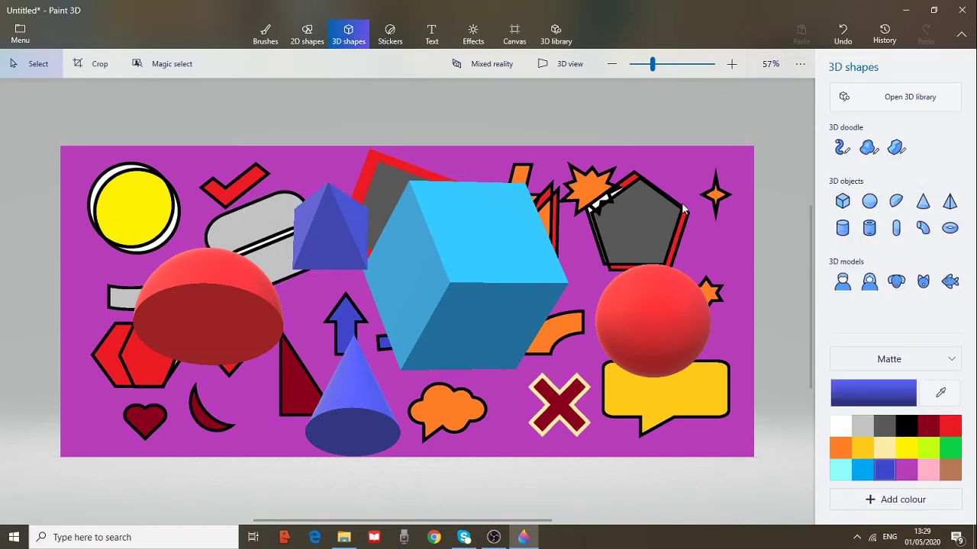
Draw an indigo cylinder over the right side of the grey pentagon and tilt it so its top face shows.
{"action": "left_click", "coordinate": [845, 232]}
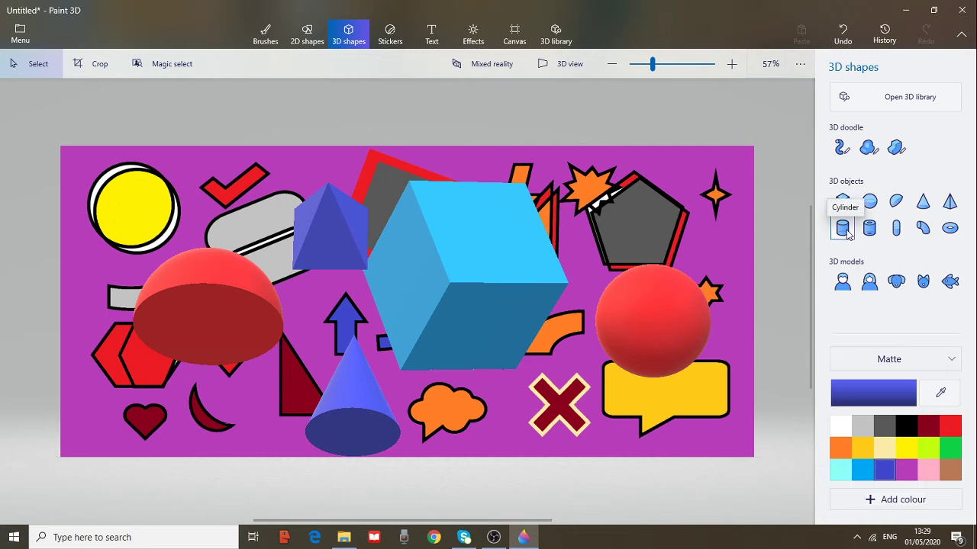
{"action": "left_click", "coordinate": [845, 232]}
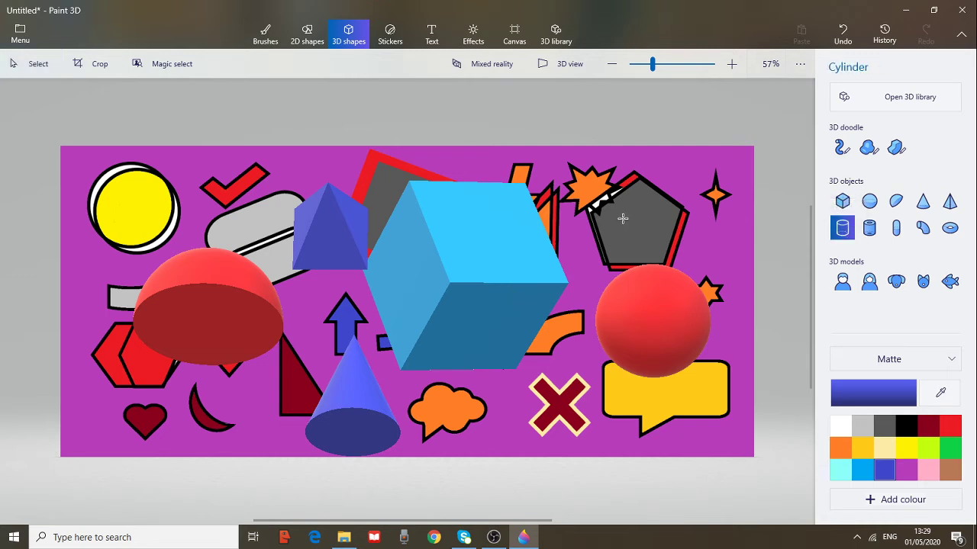
{"action": "left_click_drag", "start_coordinate": [639, 156], "coordinate": [714, 254]}
{"action": "left_click_drag", "start_coordinate": [760, 205], "coordinate": [754, 239]}
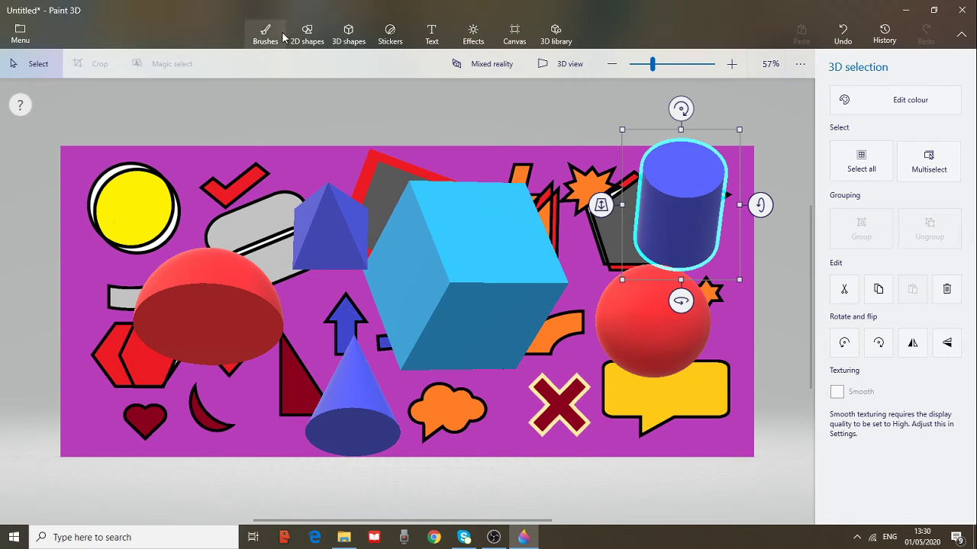
Add an indigo tube over the yellow circle and tilt it so its hollow opening shows.
{"action": "left_click", "coordinate": [364, 38]}
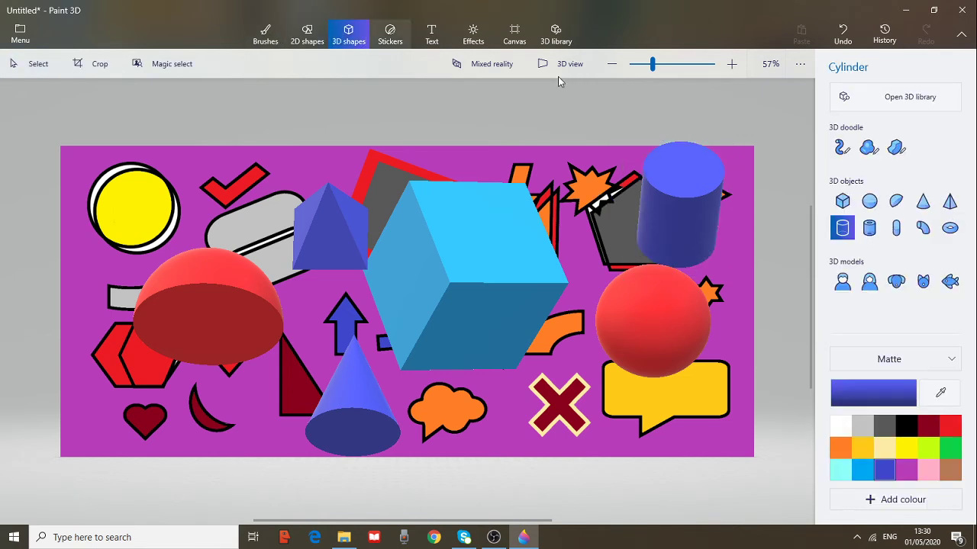
{"action": "left_click", "coordinate": [870, 228]}
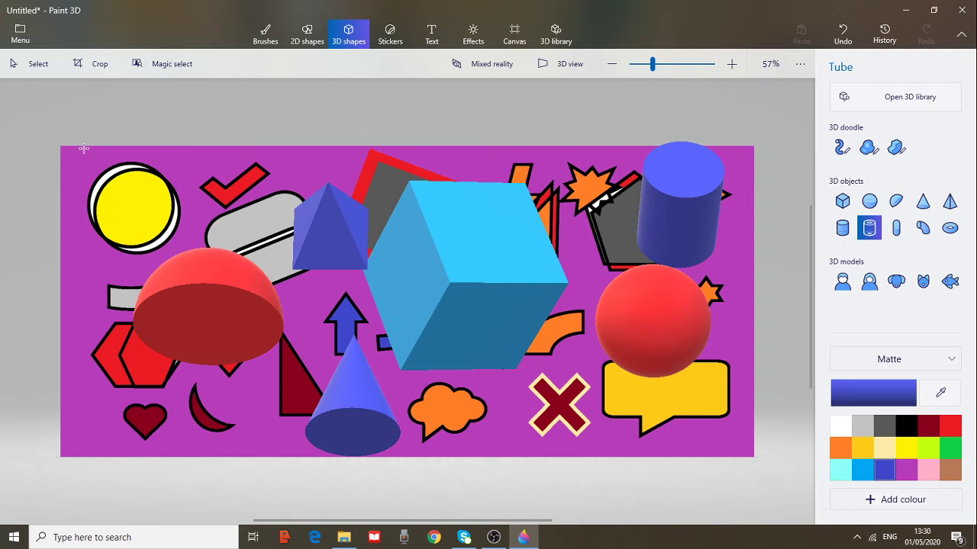
{"action": "left_click_drag", "start_coordinate": [84, 150], "coordinate": [167, 243]}
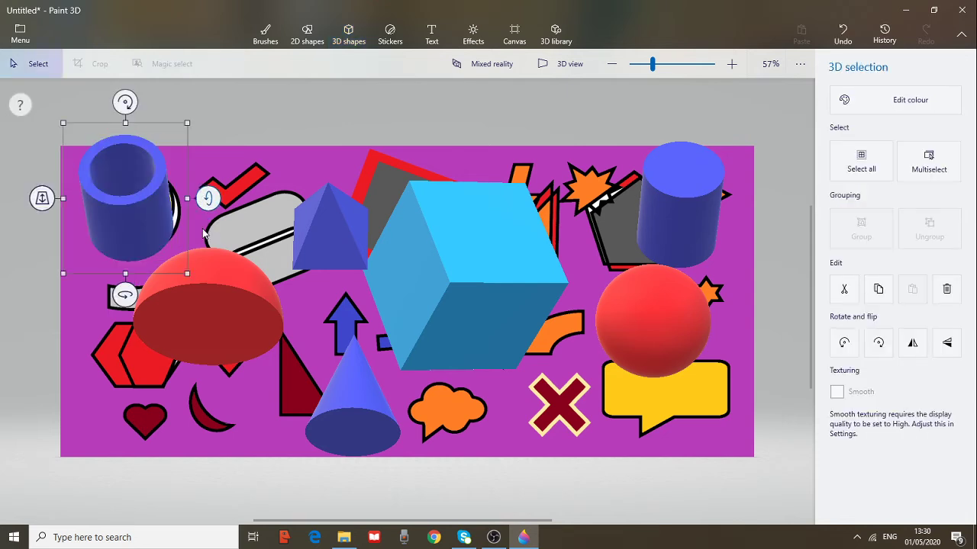
Draw a horizontal indigo capsule across the dark red cross.
{"action": "left_click", "coordinate": [348, 34]}
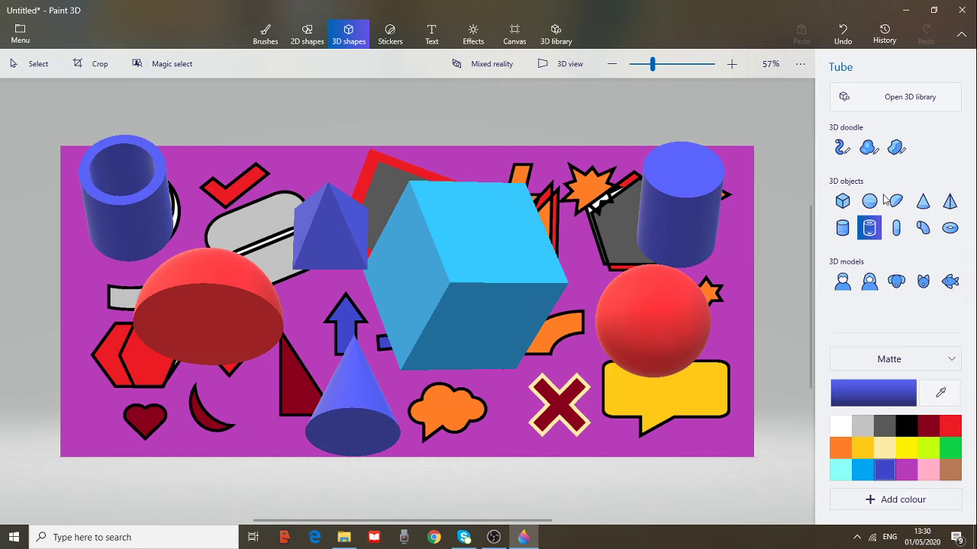
{"action": "left_click", "coordinate": [899, 233]}
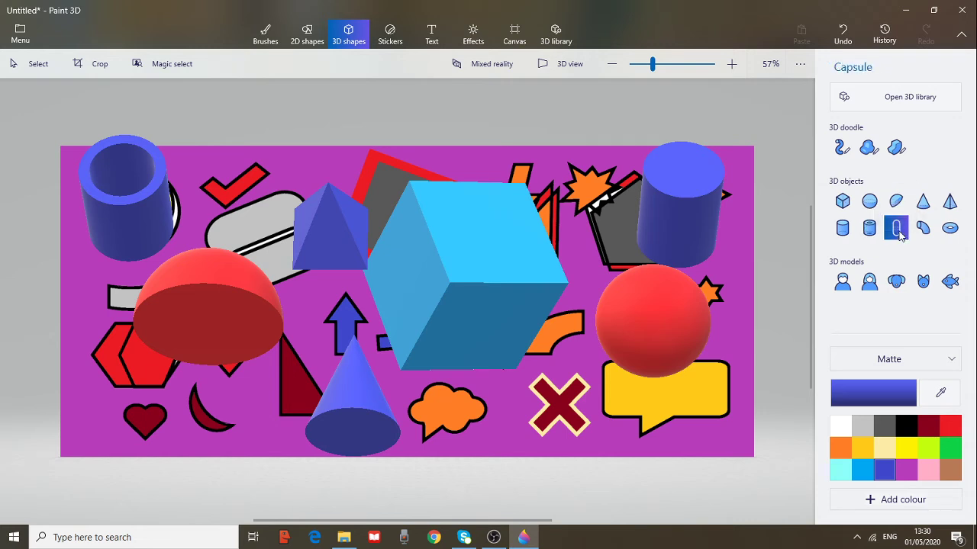
{"action": "left_click_drag", "start_coordinate": [498, 390], "coordinate": [627, 425]}
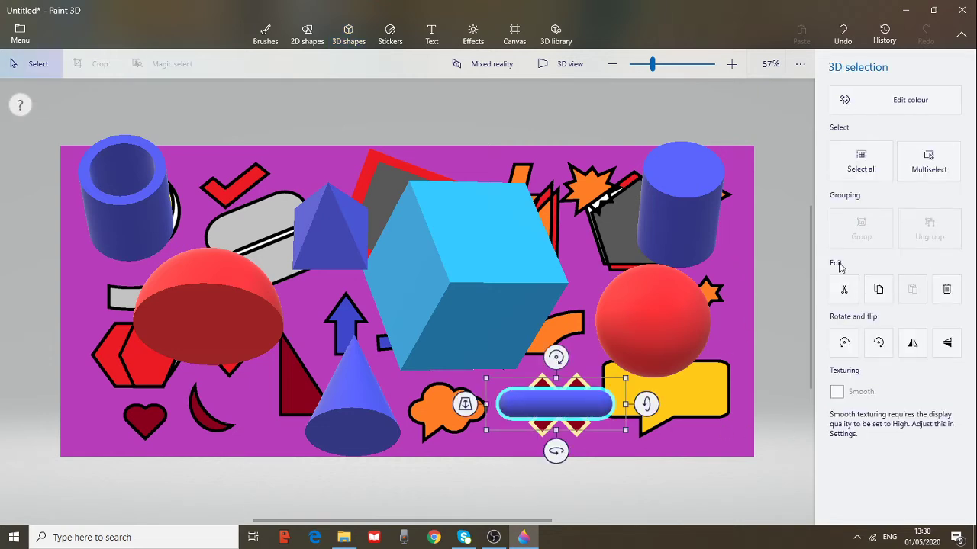
Draw an indigo curved cylinder over the red tick, beside the tube.
{"action": "left_click", "coordinate": [922, 228]}
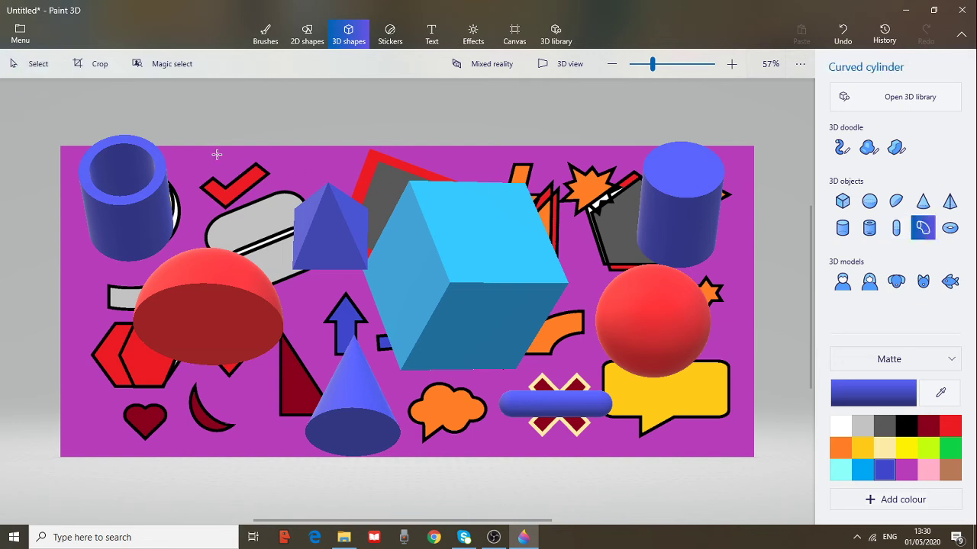
{"action": "left_click_drag", "start_coordinate": [202, 157], "coordinate": [272, 253]}
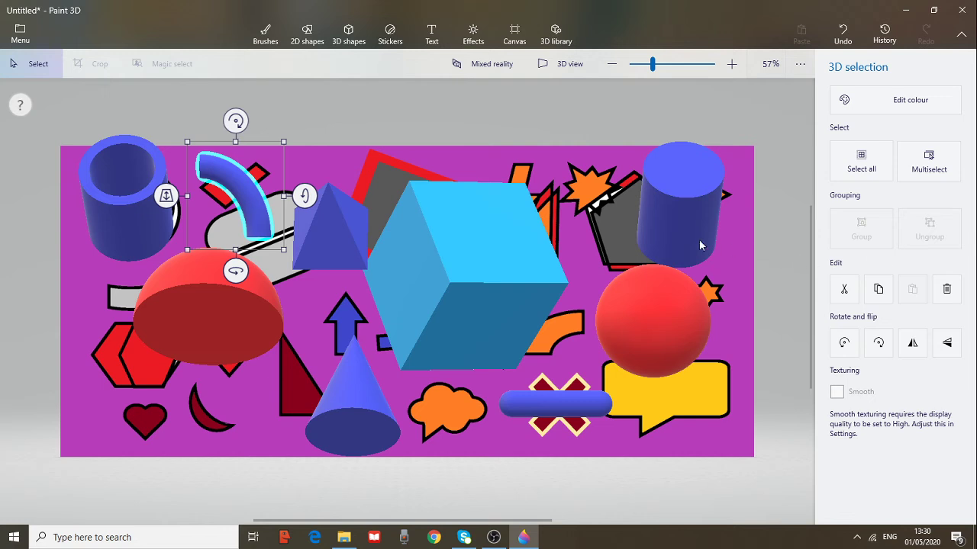
{"action": "key", "text": "Escape"}
Draw a 3D doughnut over the orange starburst, beside the upright cylinder, and fill it with black.
{"action": "left_click", "coordinate": [950, 227]}
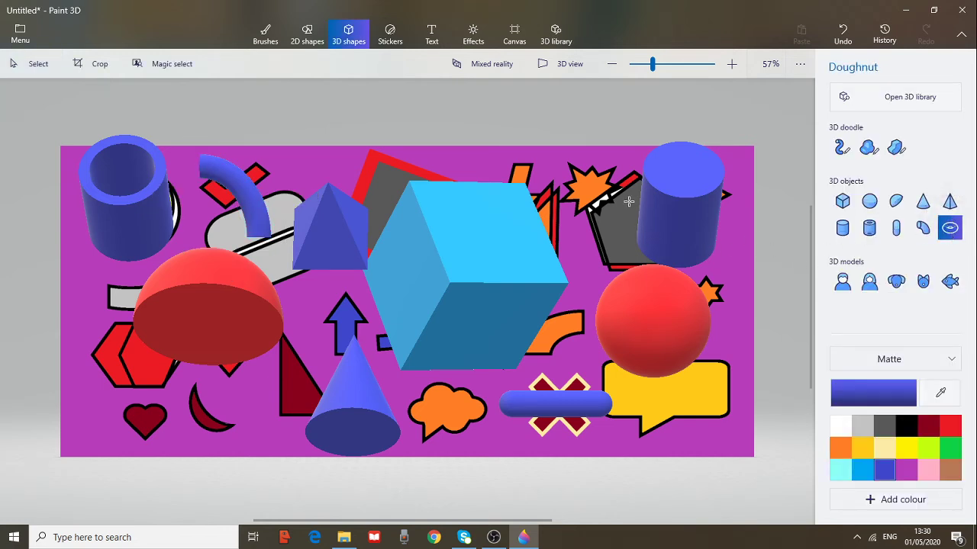
{"action": "left_click_drag", "start_coordinate": [539, 156], "coordinate": [631, 249]}
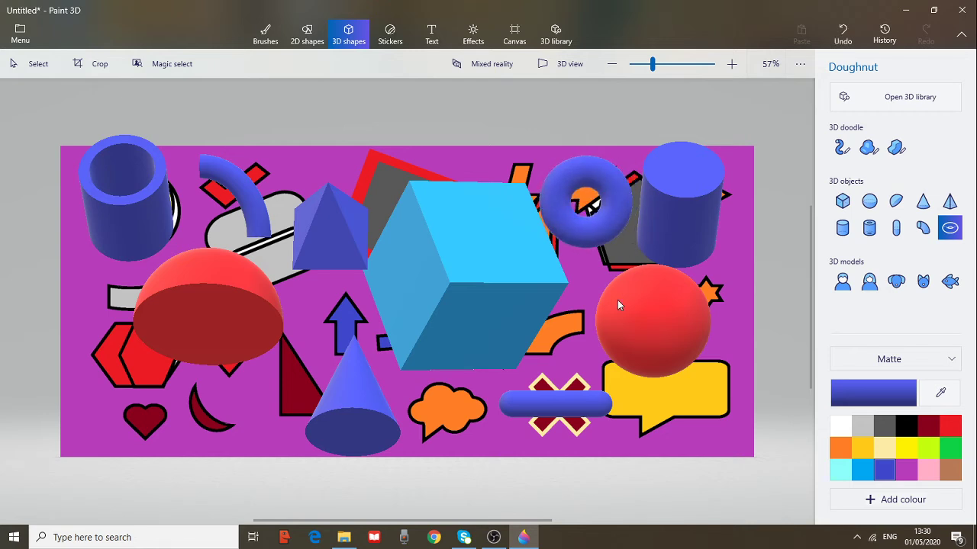
{"action": "left_click", "coordinate": [584, 177]}
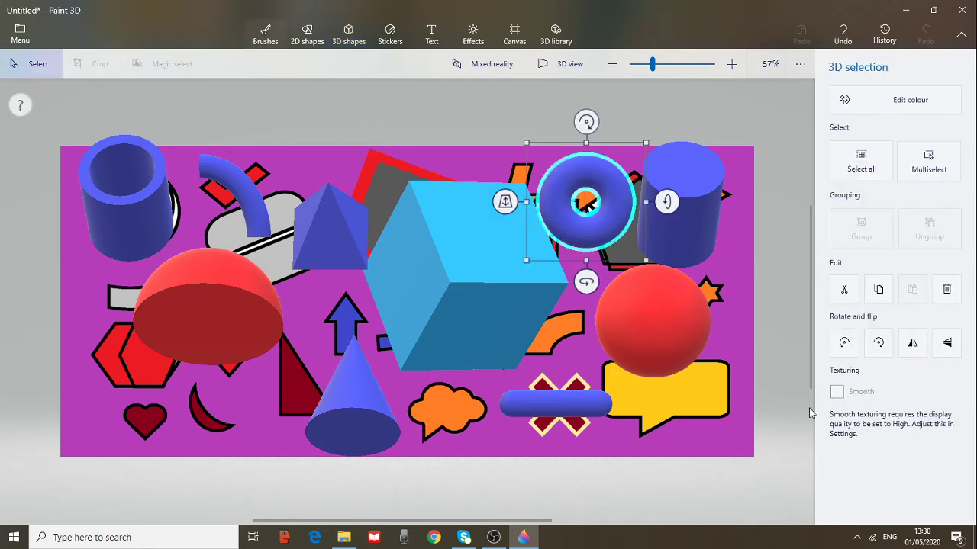
{"action": "key", "text": "b"}
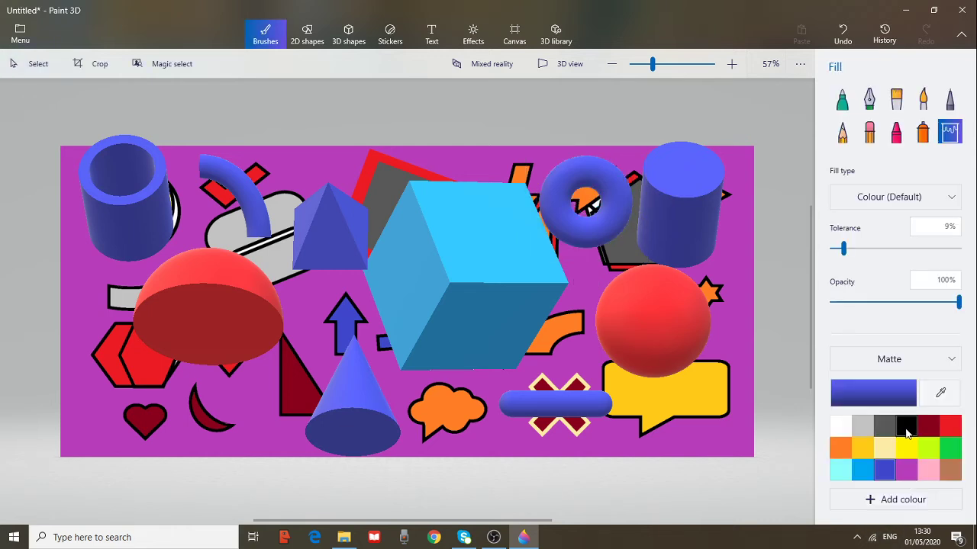
{"action": "left_click", "coordinate": [906, 431]}
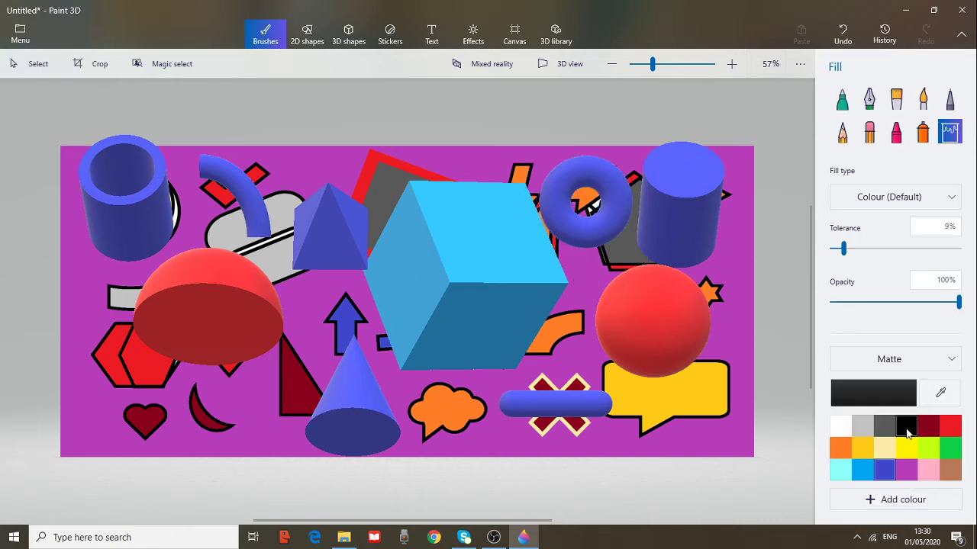
{"action": "left_click", "coordinate": [614, 178]}
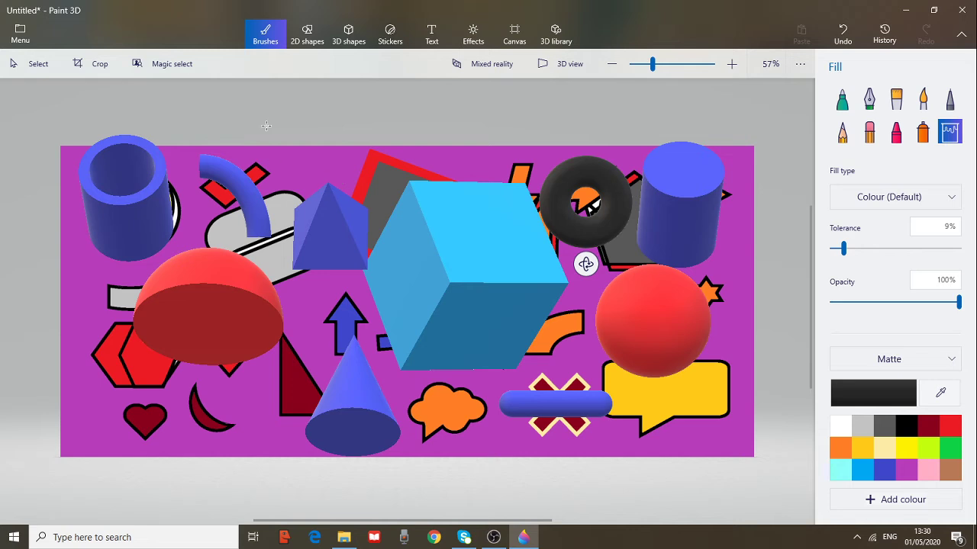
Draw a black 3D man model over the red hemisphere, reaching down to the canvas's lower edge.
{"action": "left_click", "coordinate": [365, 36]}
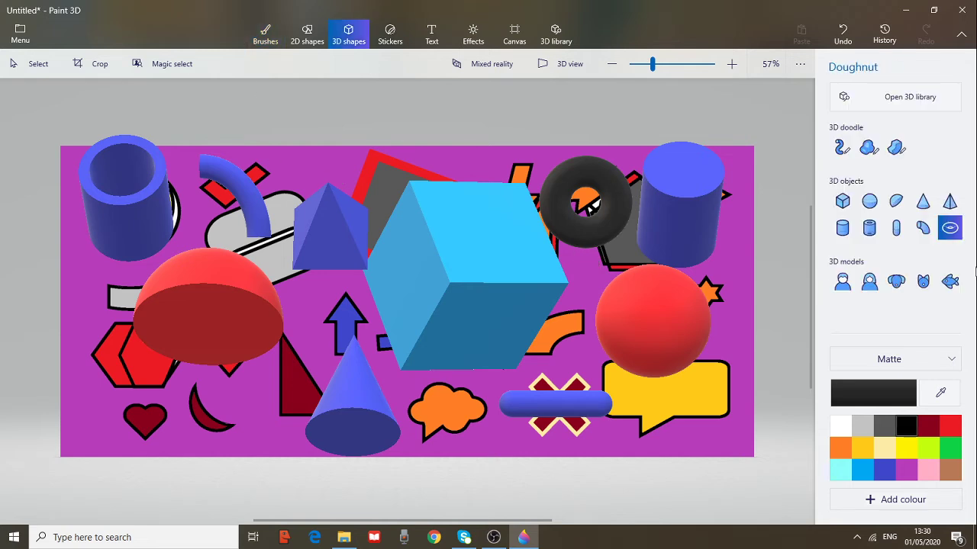
{"action": "left_click", "coordinate": [842, 282]}
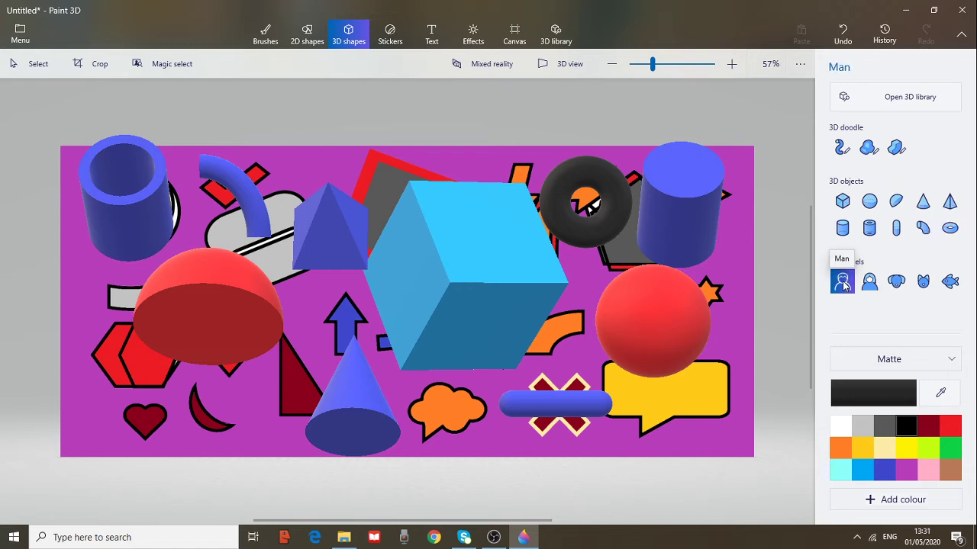
{"action": "left_click_drag", "start_coordinate": [174, 200], "coordinate": [333, 452]}
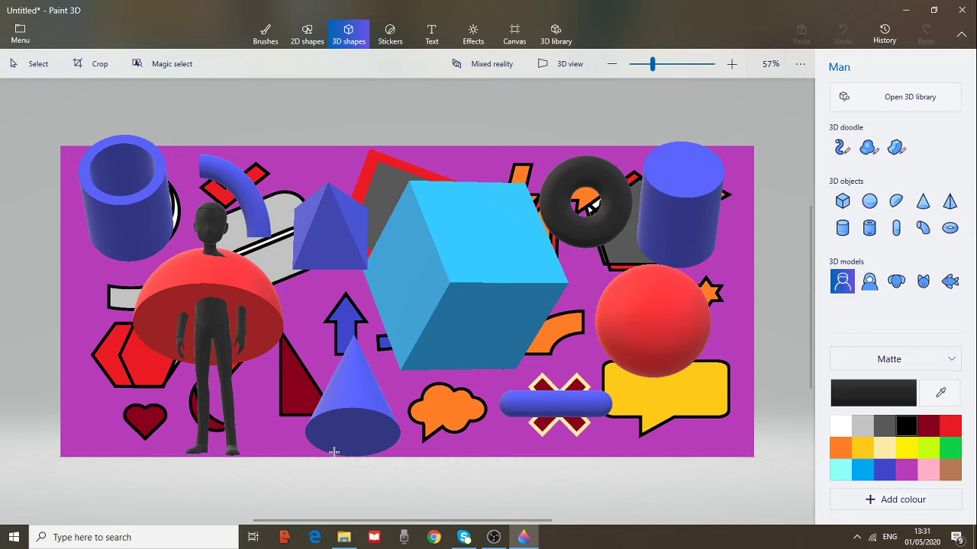
Move the man to the canvas's left edge and rotate the figure so it is turned at an angle.
{"action": "left_click", "coordinate": [211, 324]}
{"action": "left_click_drag", "start_coordinate": [211, 325], "coordinate": [97, 201]}
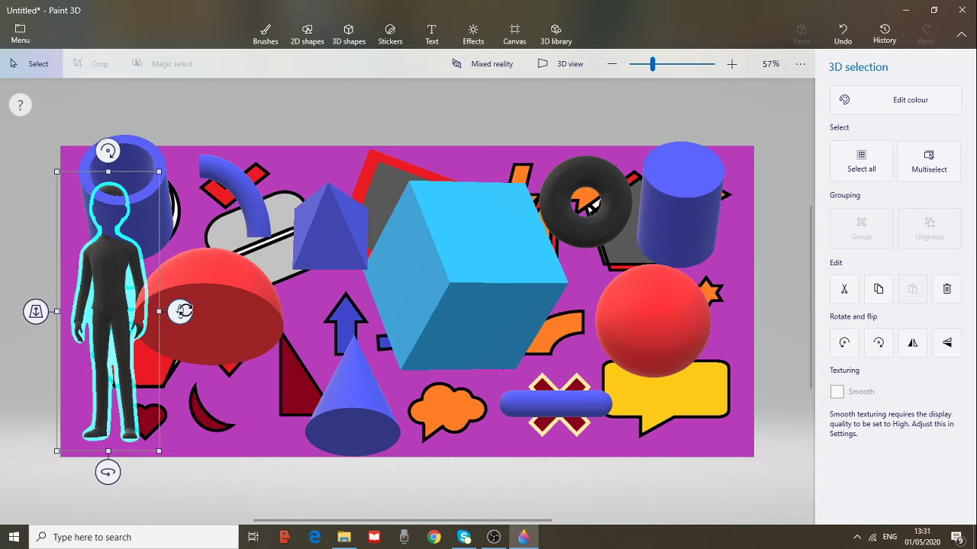
{"action": "left_click_drag", "start_coordinate": [180, 310], "coordinate": [152, 374]}
{"action": "left_click_drag", "start_coordinate": [104, 466], "coordinate": [283, 471]}
Move the tube away from the man to just above the cone, between the hemisphere and the cube.
{"action": "left_click_drag", "start_coordinate": [151, 163], "coordinate": [351, 282]}
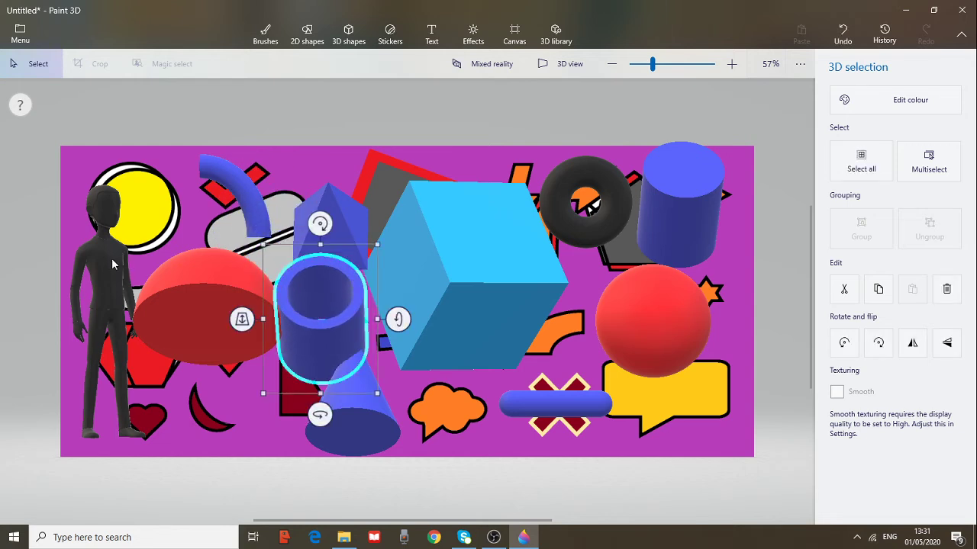
{"action": "left_click", "coordinate": [702, 265]}
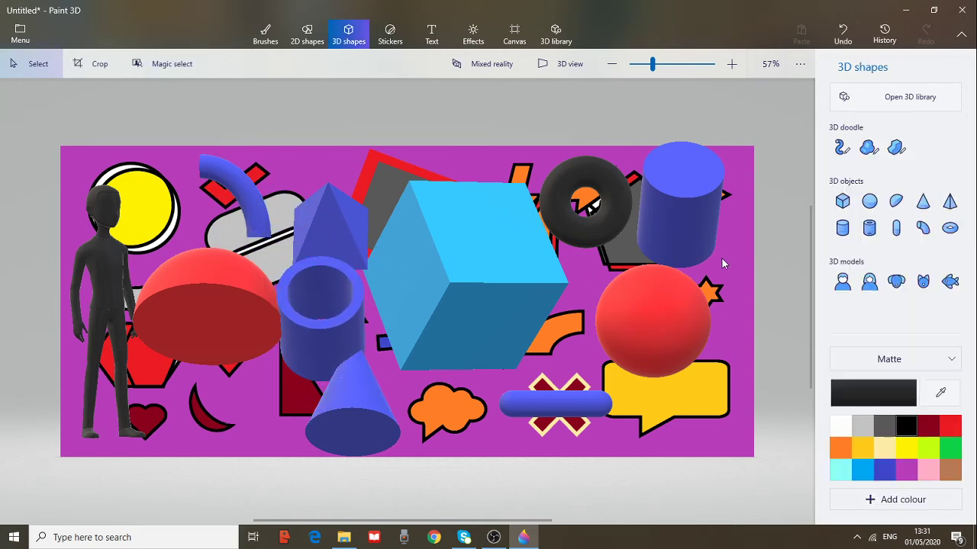
Draw a black 3D woman model over the upright cylinder and red sphere at the canvas's right edge and rotate it sideways.
{"action": "left_click", "coordinate": [871, 282]}
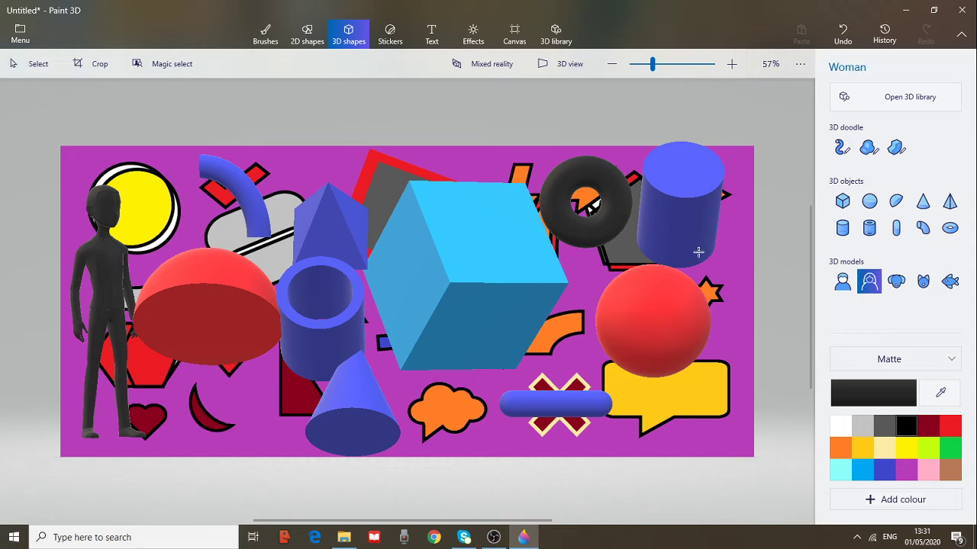
{"action": "left_click_drag", "start_coordinate": [664, 239], "coordinate": [706, 372]}
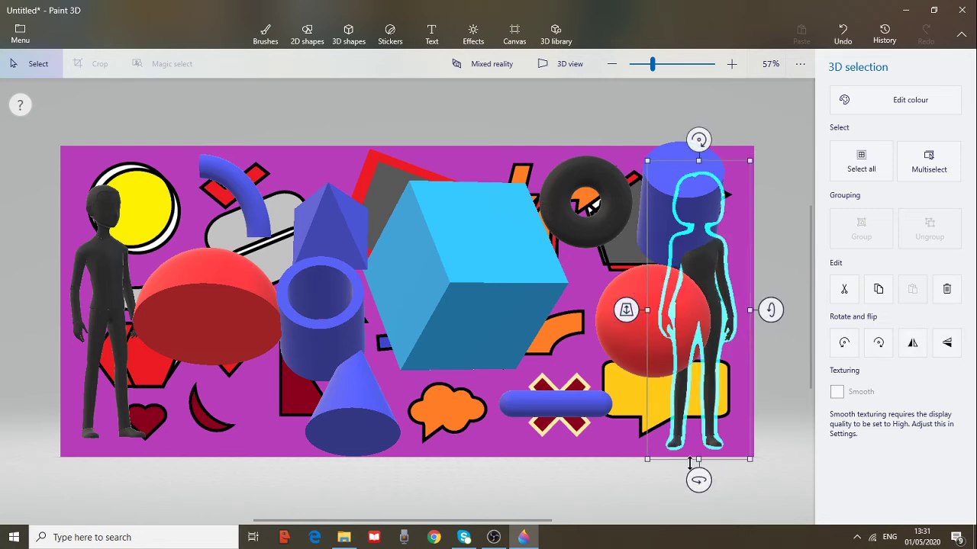
{"action": "left_click_drag", "start_coordinate": [701, 480], "coordinate": [751, 489]}
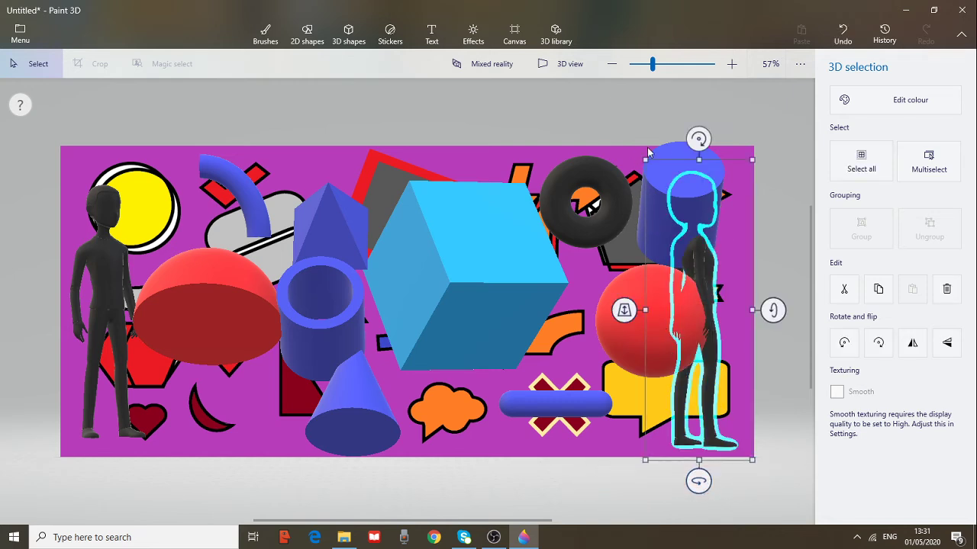
Move the upright cylinder and red sphere away from the woman towards the cube, and rotate the woman to face the canvas's centre.
{"action": "left_click", "coordinate": [675, 156]}
{"action": "left_click_drag", "start_coordinate": [674, 156], "coordinate": [534, 171]}
{"action": "left_click", "coordinate": [620, 299]}
{"action": "left_click_drag", "start_coordinate": [645, 308], "coordinate": [514, 338]}
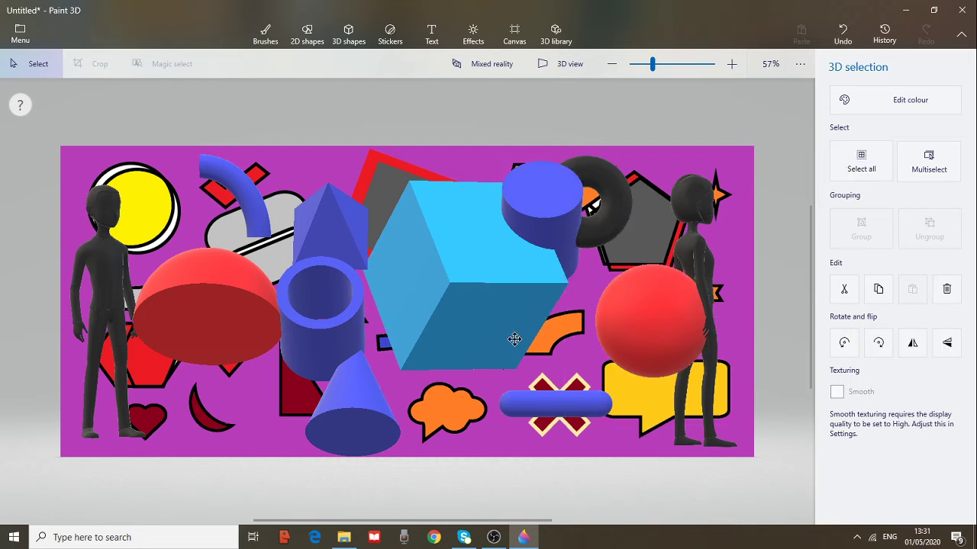
{"action": "left_click", "coordinate": [692, 298]}
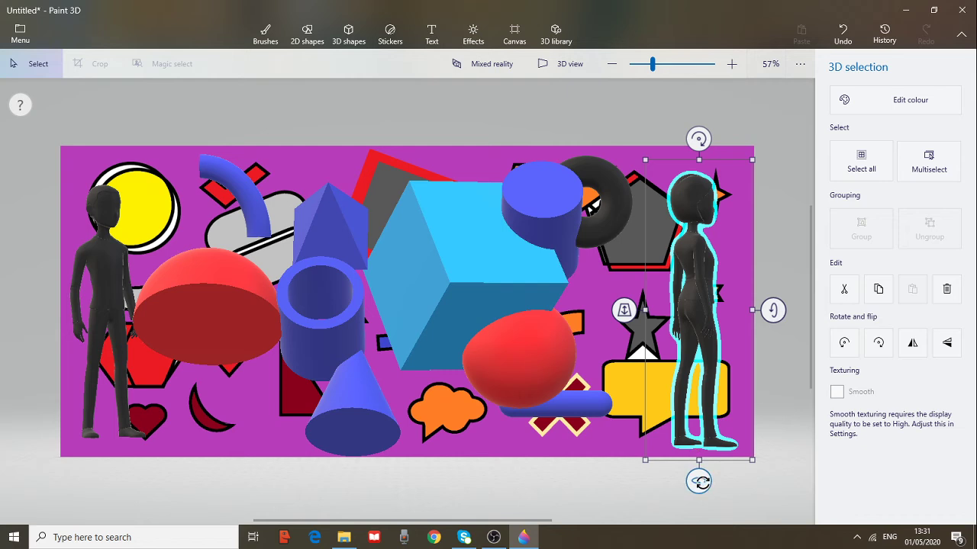
{"action": "left_click_drag", "start_coordinate": [698, 480], "coordinate": [618, 479]}
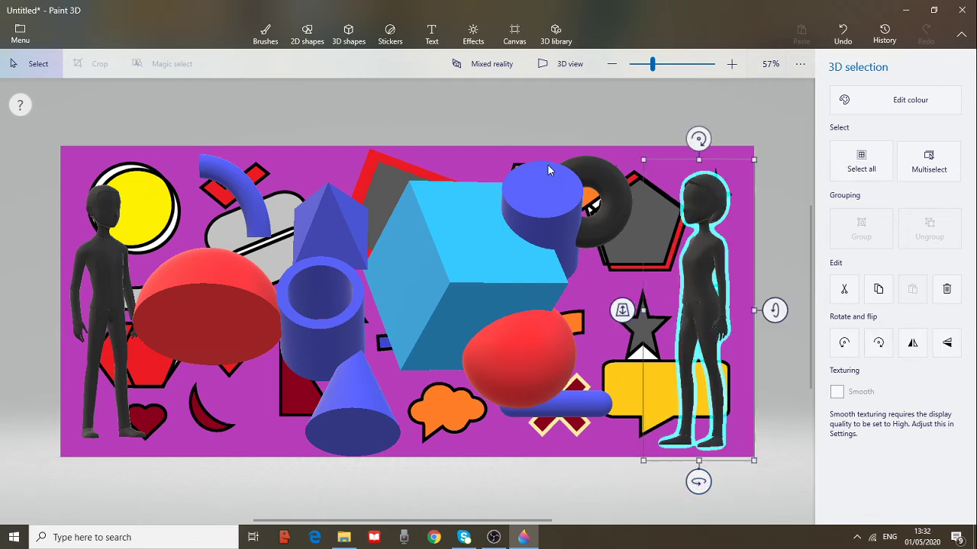
Move the upright cylinder in front of the red hemisphere and the red sphere onto the tube above the cone.
{"action": "left_click_drag", "start_coordinate": [528, 193], "coordinate": [206, 343]}
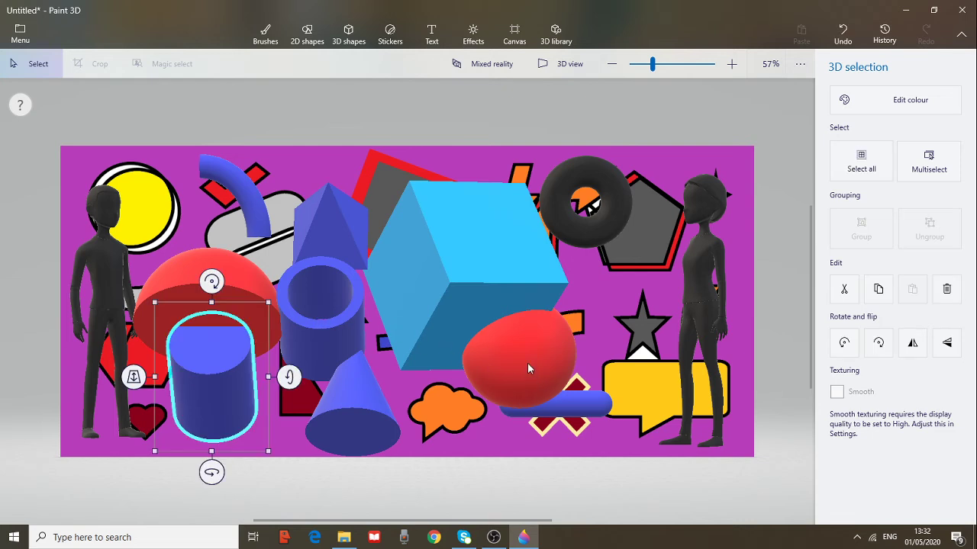
{"action": "left_click_drag", "start_coordinate": [527, 369], "coordinate": [331, 335]}
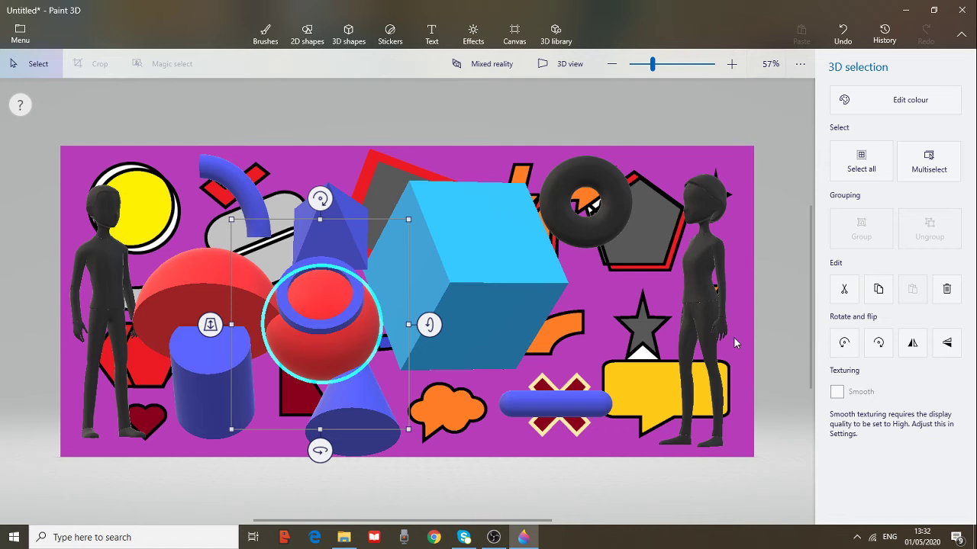
Draw a black 3D dog model beside the woman, over the grey star and the yellow speech bubble.
{"action": "left_click", "coordinate": [344, 38]}
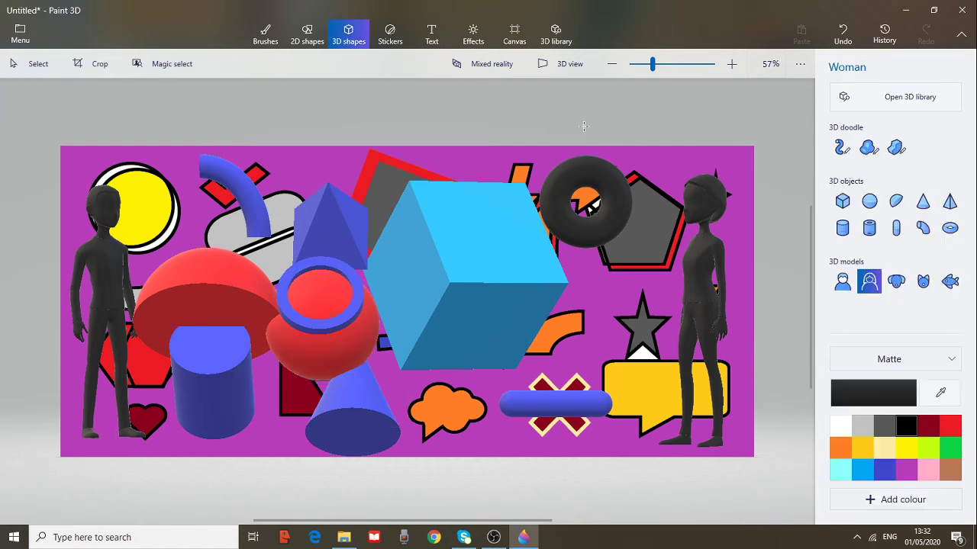
{"action": "left_click", "coordinate": [896, 282]}
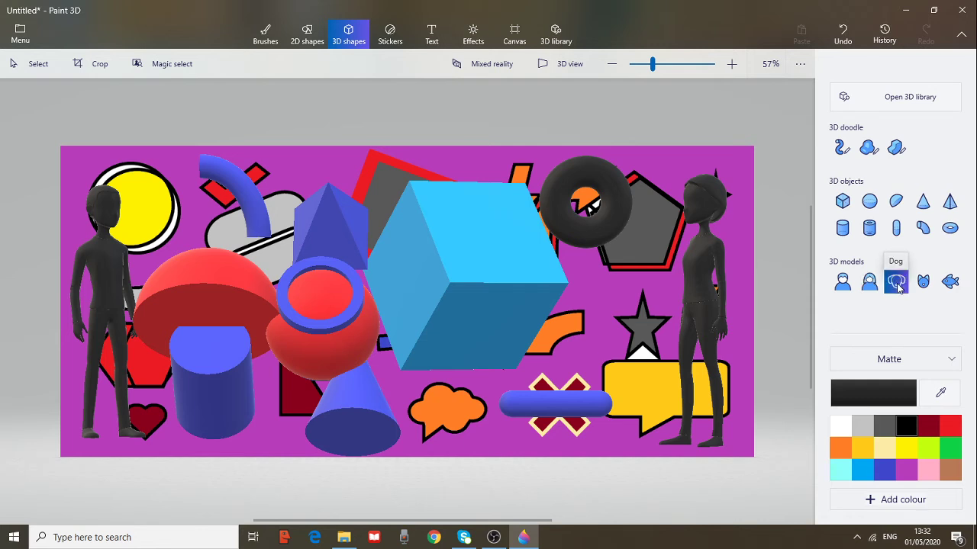
{"action": "left_click", "coordinate": [648, 383]}
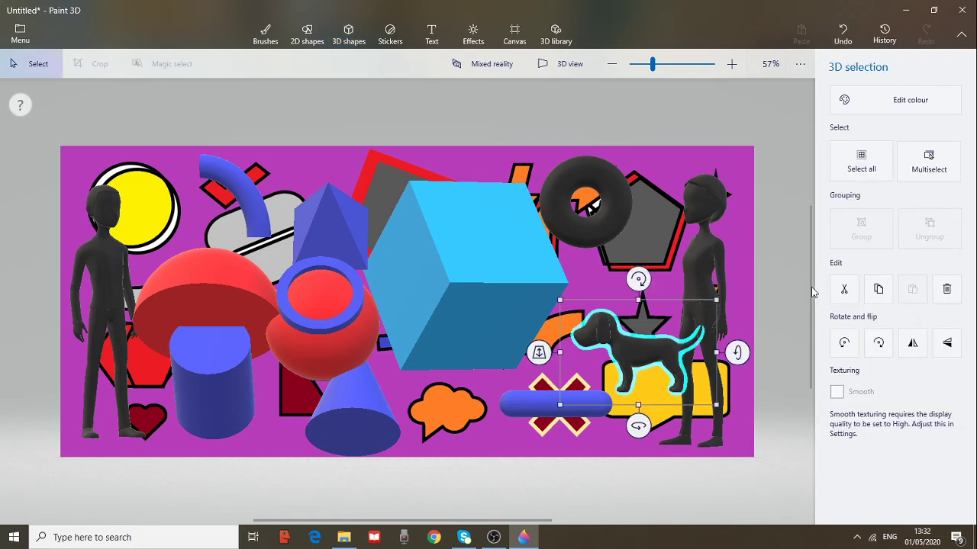
{"action": "key", "text": "Escape"}
Draw a black 3D cat model over the upper part of the blue cube.
{"action": "left_click", "coordinate": [923, 281]}
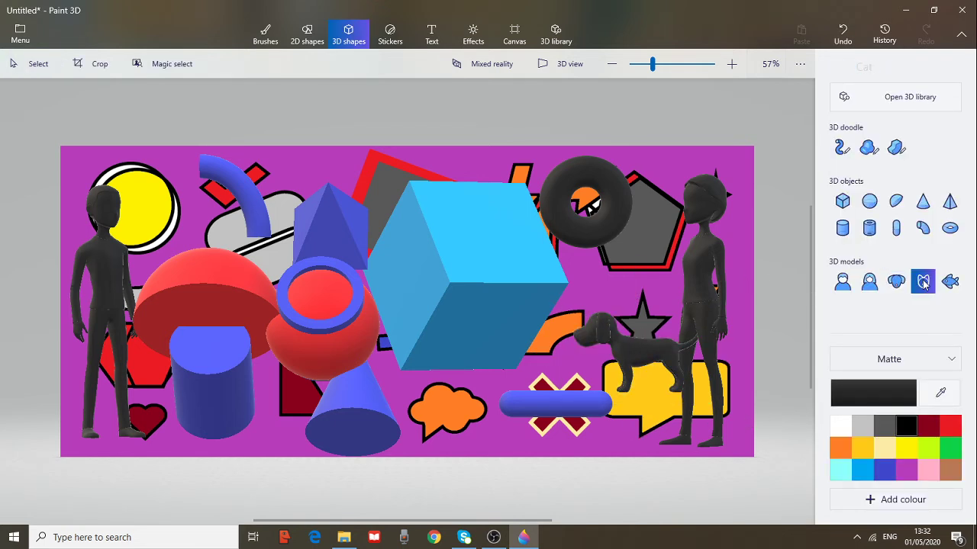
{"action": "left_click", "coordinate": [602, 302]}
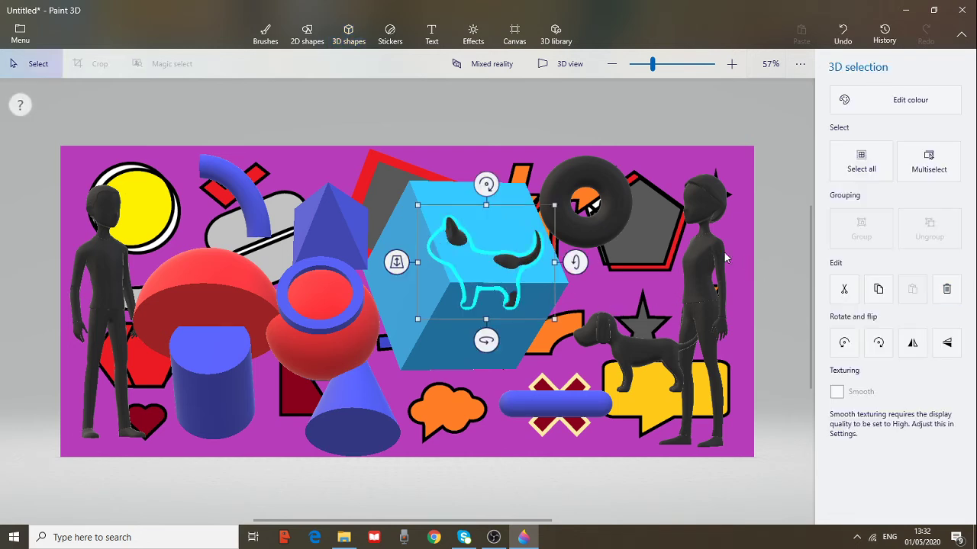
{"action": "left_click", "coordinate": [725, 258]}
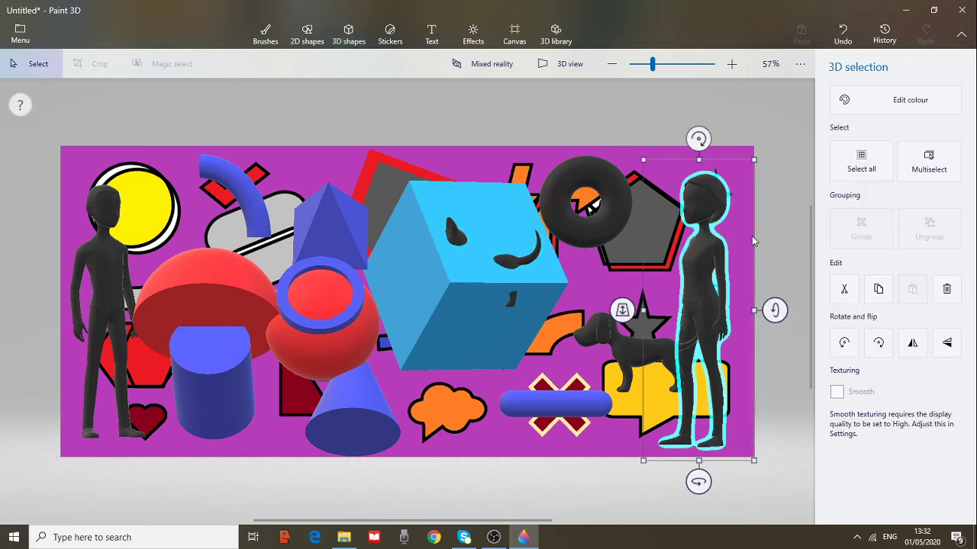
{"action": "left_click", "coordinate": [628, 150]}
Draw a black 3D fish model over the pyramid, just beside the blue cube.
{"action": "left_click", "coordinate": [951, 283]}
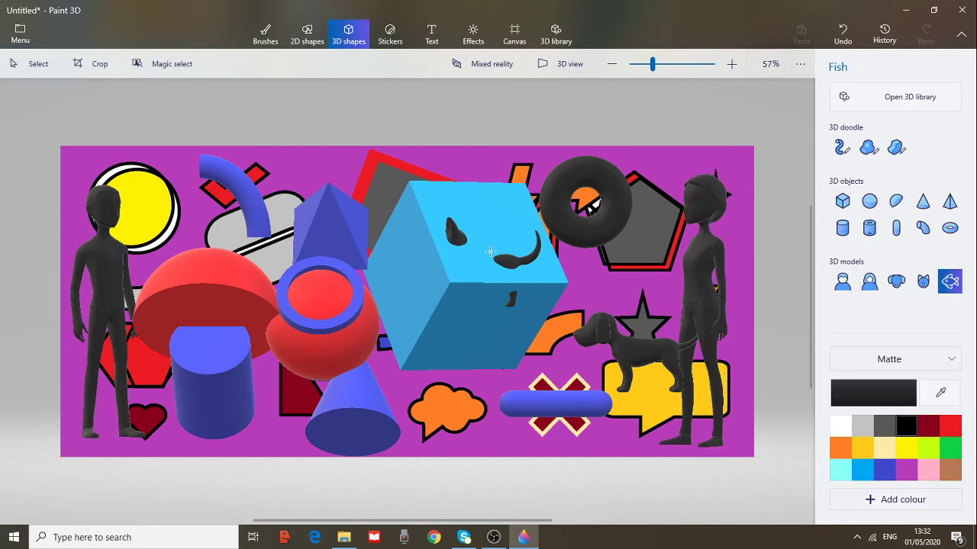
{"action": "left_click_drag", "start_coordinate": [275, 202], "coordinate": [432, 287]}
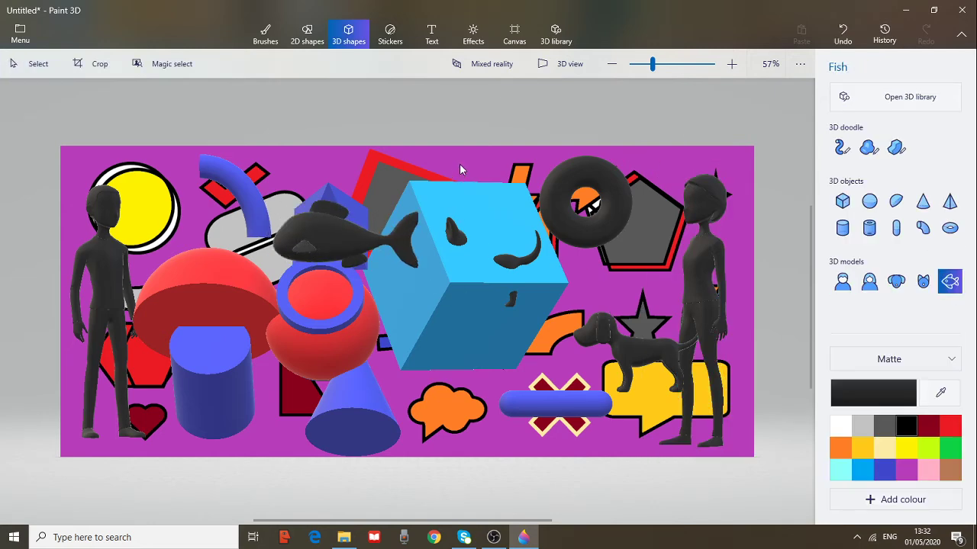
{"action": "left_click", "coordinate": [732, 152]}
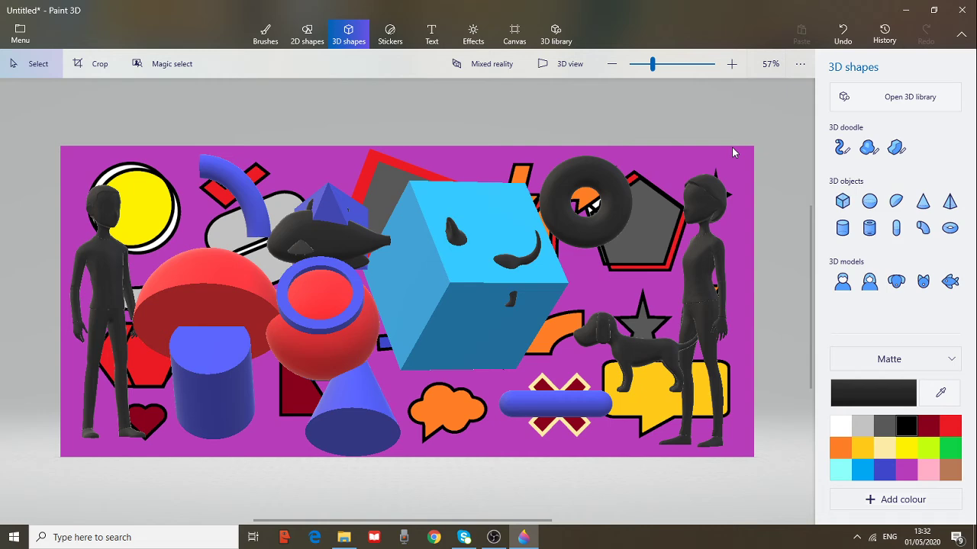
Browse the Latest 3D collections in the 3D library and insert the Red sea urchin model.
{"action": "left_click", "coordinate": [902, 104]}
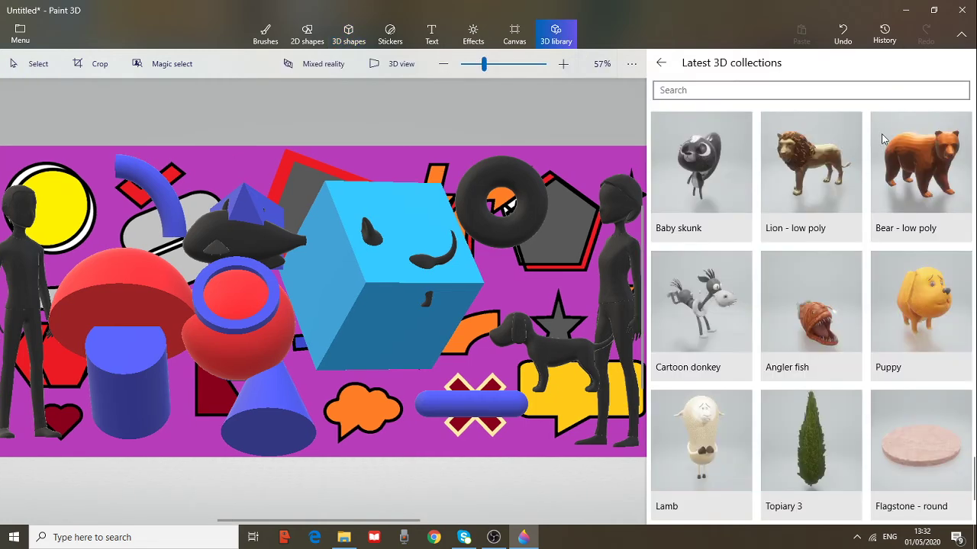
{"action": "scroll", "coordinate": [802, 261], "scroll_direction": "down", "scroll_amount": 2}
{"action": "scroll", "coordinate": [802, 260], "scroll_direction": "up", "scroll_amount": 4}
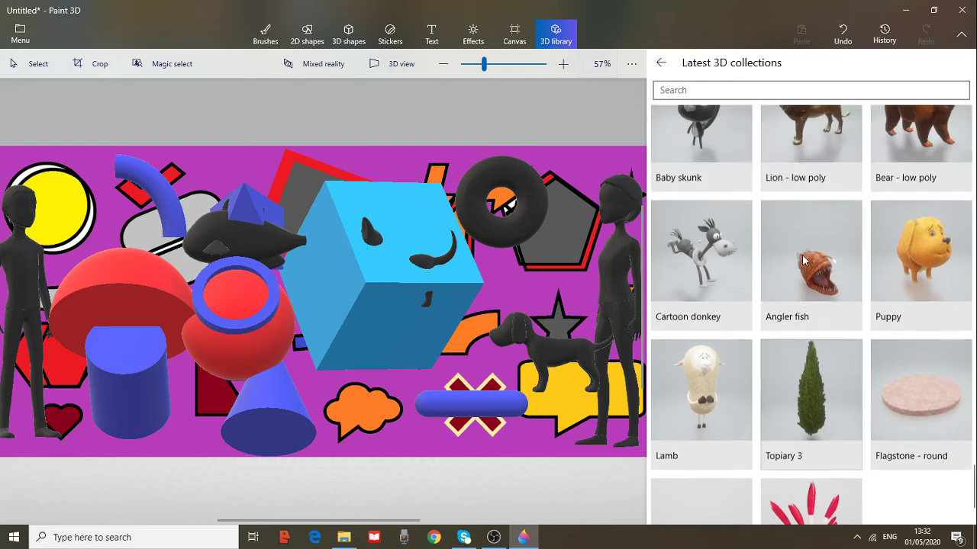
{"action": "scroll", "coordinate": [802, 260], "scroll_direction": "up", "scroll_amount": 8}
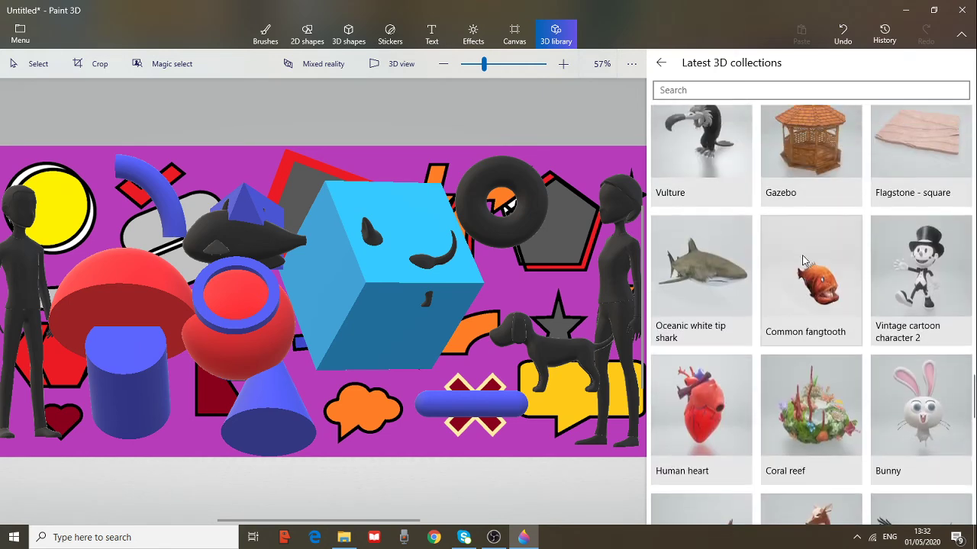
{"action": "scroll", "coordinate": [801, 261], "scroll_direction": "up", "scroll_amount": 10}
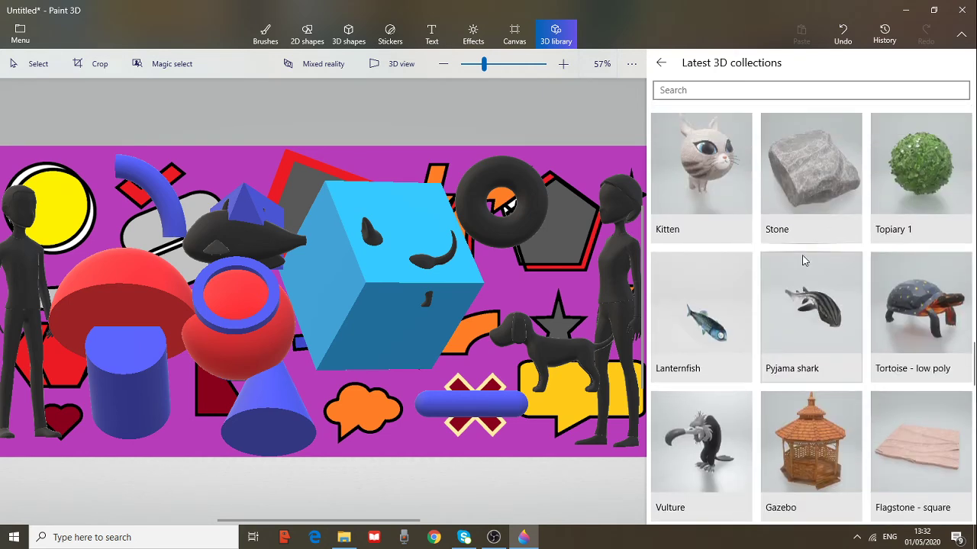
{"action": "scroll", "coordinate": [802, 260], "scroll_direction": "up", "scroll_amount": 10}
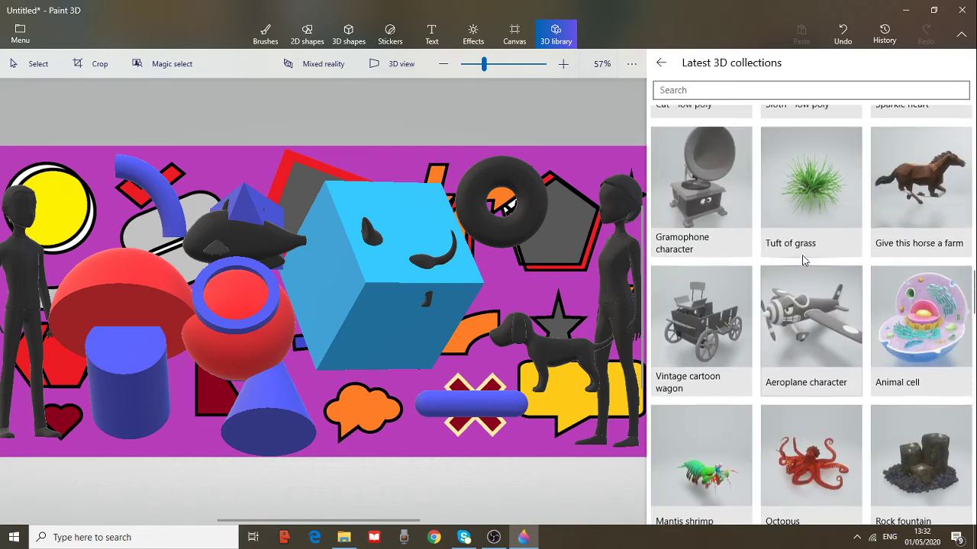
{"action": "scroll", "coordinate": [802, 261], "scroll_direction": "up", "scroll_amount": 10}
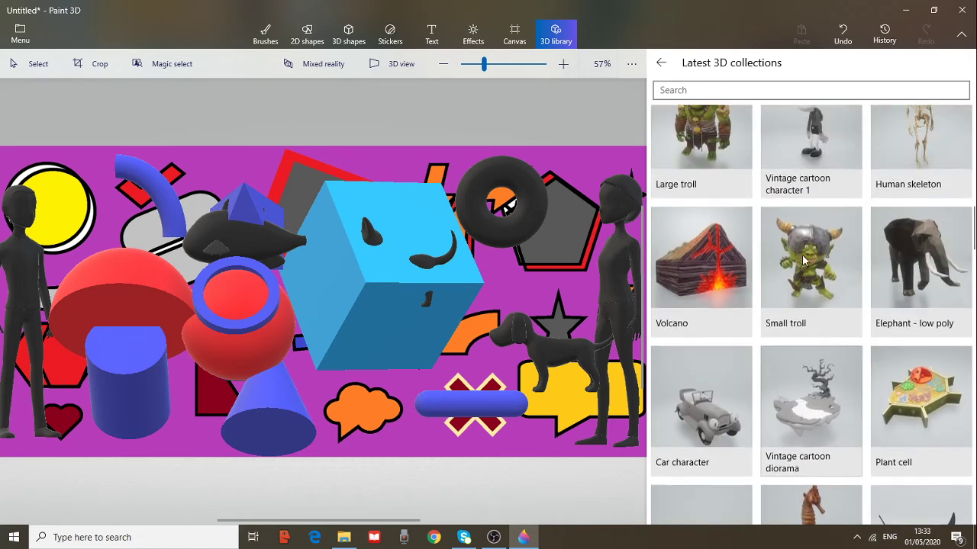
{"action": "scroll", "coordinate": [802, 260], "scroll_direction": "up", "scroll_amount": 5}
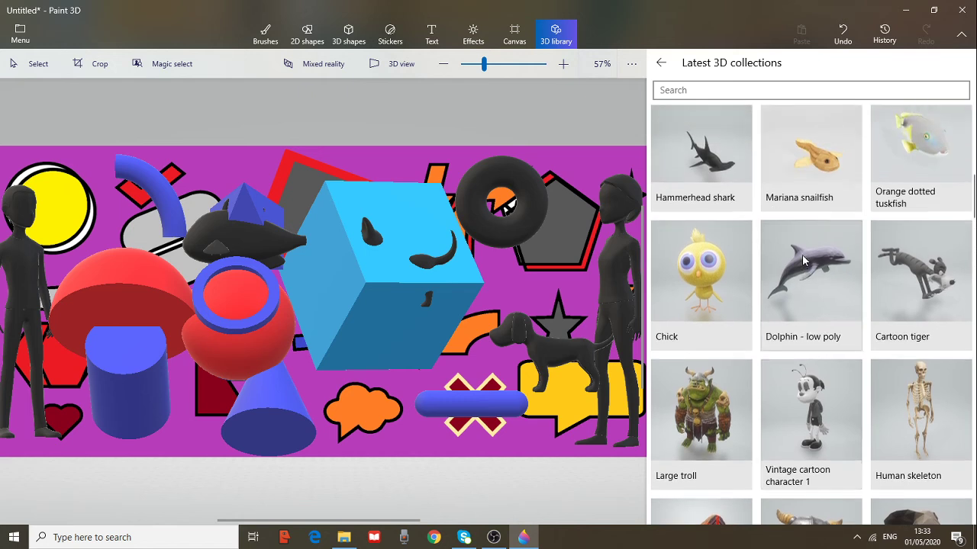
{"action": "scroll", "coordinate": [802, 260], "scroll_direction": "up", "scroll_amount": 2}
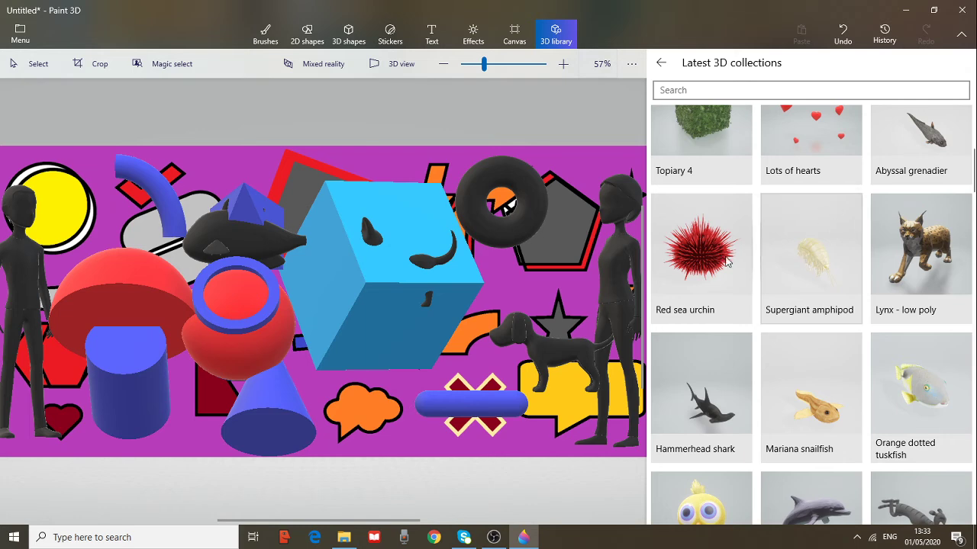
{"action": "left_click", "coordinate": [697, 251]}
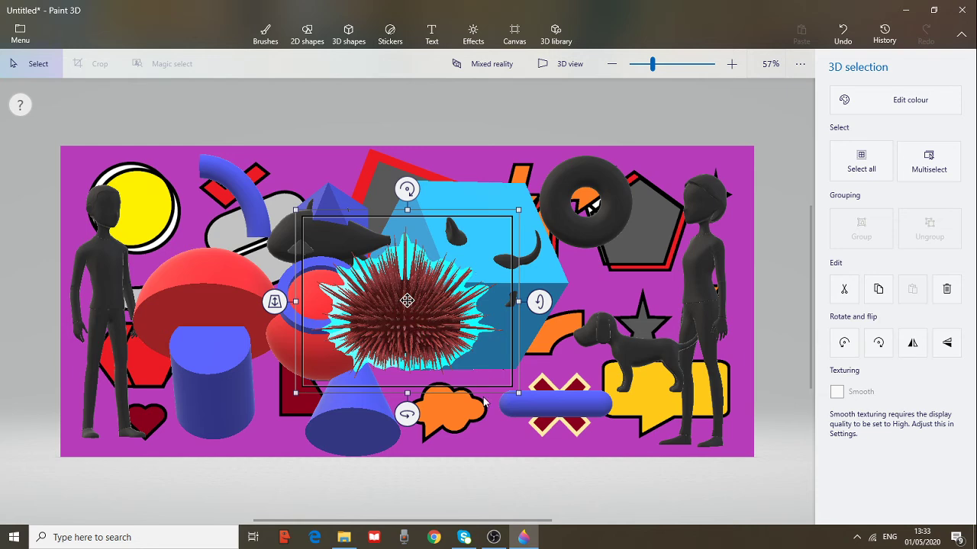
Enlarge the sea urchin and move it to the lower middle of the canvas, below the cube.
{"action": "left_click_drag", "start_coordinate": [518, 209], "coordinate": [661, 177]}
{"action": "left_click_drag", "start_coordinate": [493, 267], "coordinate": [501, 355]}
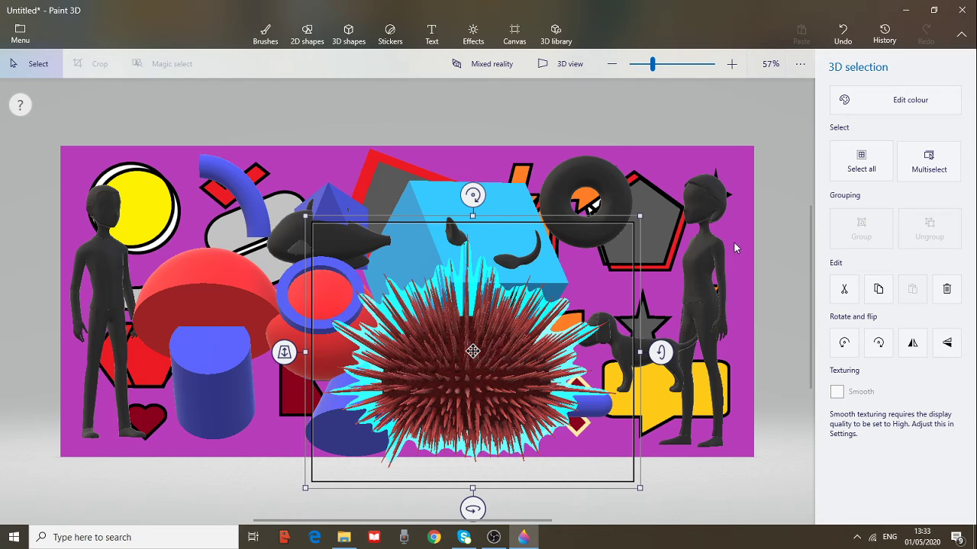
{"action": "key", "text": "Escape"}
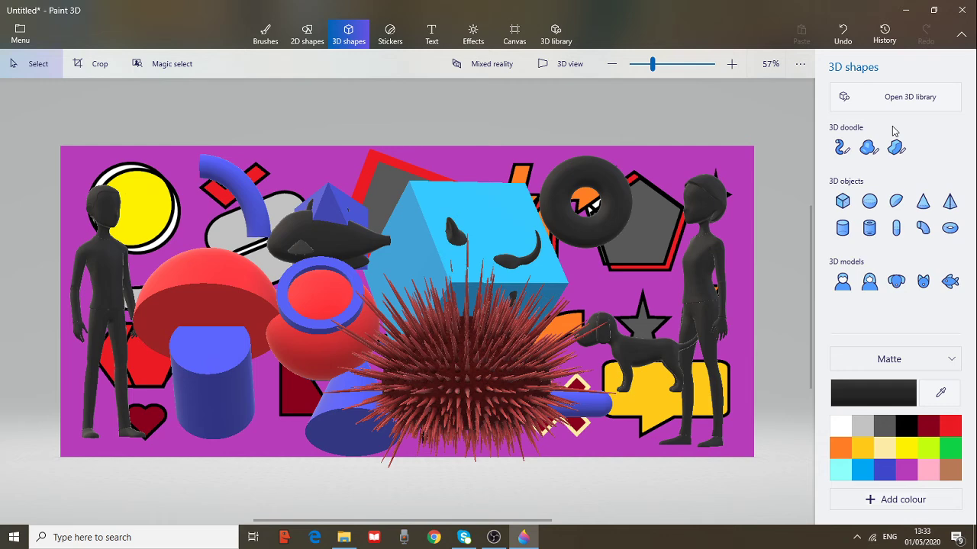
Insert the Chick model from the 3D library and enlarge it so that it towers above the sea urchin in the canvas's middle.
{"action": "left_click", "coordinate": [900, 97]}
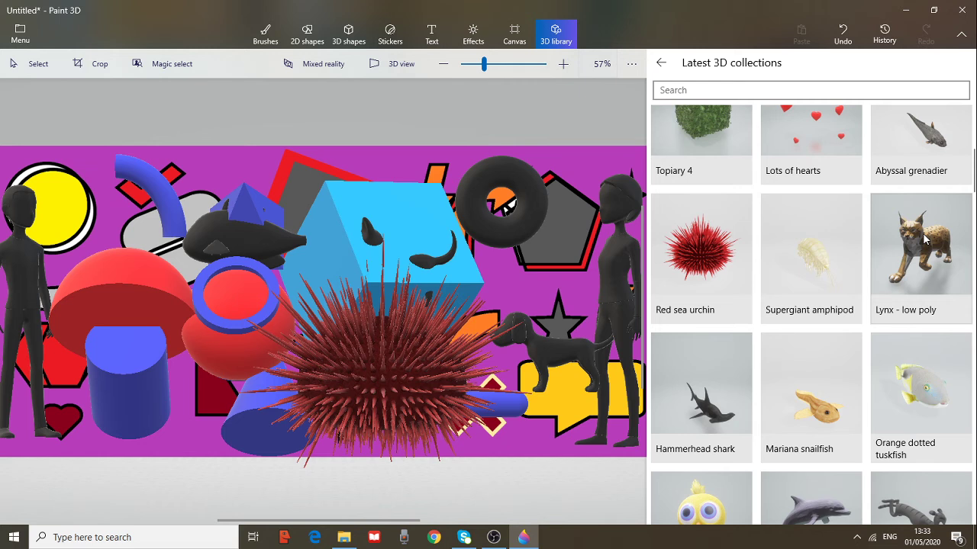
{"action": "scroll", "coordinate": [926, 238], "scroll_direction": "down", "scroll_amount": 3}
{"action": "left_click", "coordinate": [700, 271]}
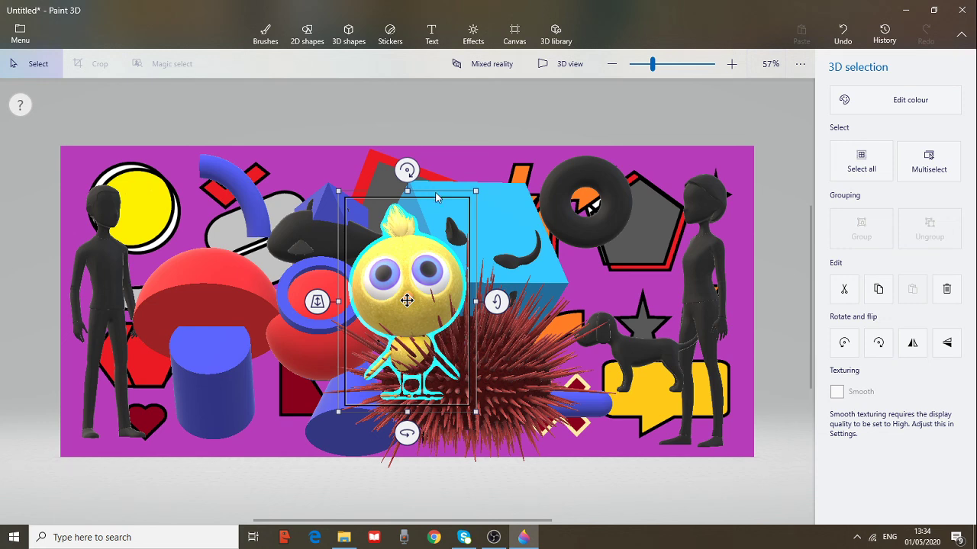
{"action": "left_click_drag", "start_coordinate": [475, 191], "coordinate": [747, 216]}
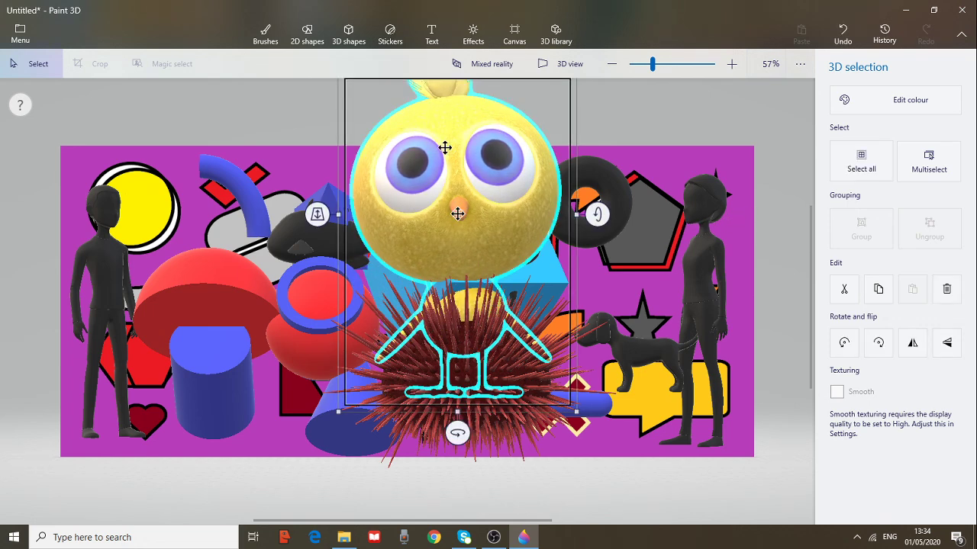
{"action": "mouse_move", "coordinate": [464, 151]}
{"action": "left_mouse_down"}
{"action": "mouse_move", "coordinate": [470, 188]}
{"action": "mouse_move", "coordinate": [469, 148]}
{"action": "left_mouse_up"}
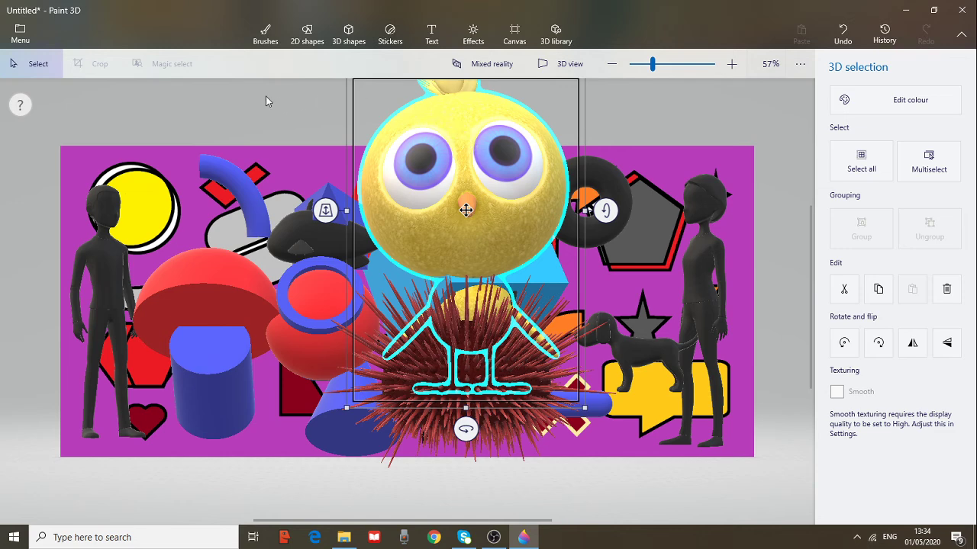
Place an Eyelash sticker between the yellow circle and the blue curved tube, above the red hemisphere.
{"action": "left_click", "coordinate": [349, 36]}
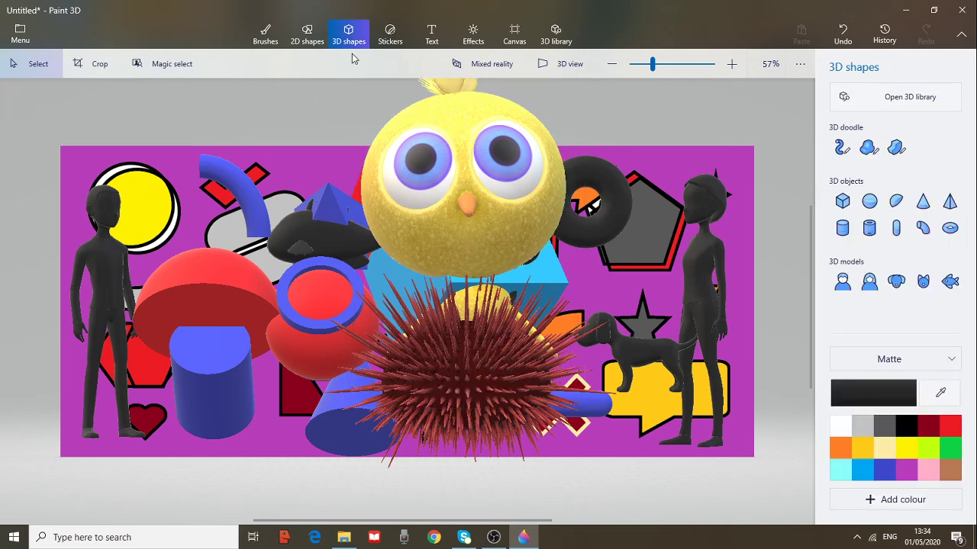
{"action": "left_click", "coordinate": [388, 37]}
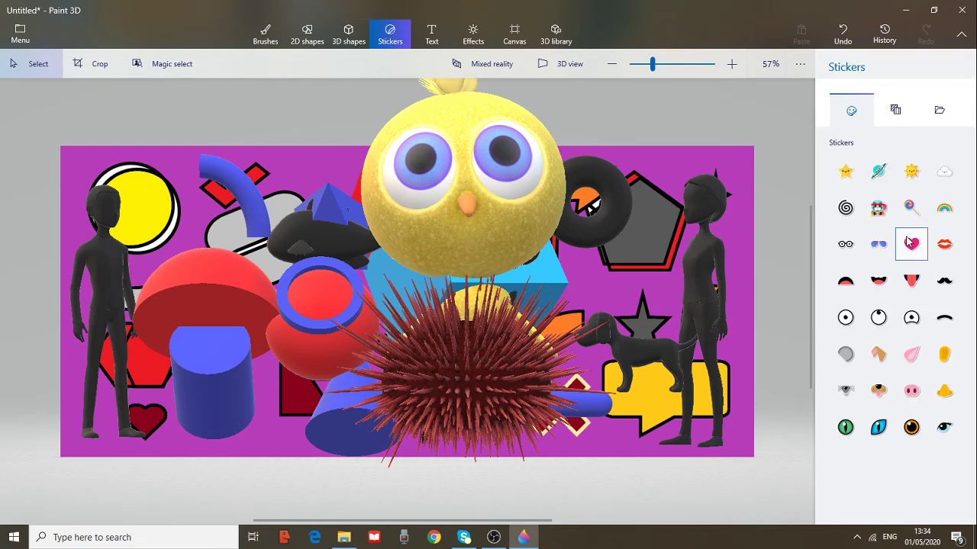
{"action": "left_click", "coordinate": [944, 429]}
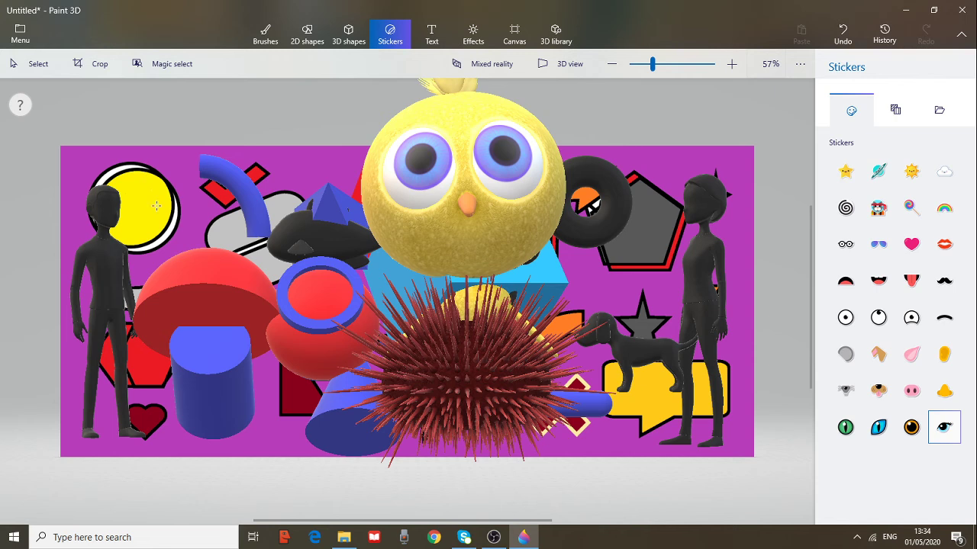
{"action": "left_click_drag", "start_coordinate": [145, 171], "coordinate": [244, 267]}
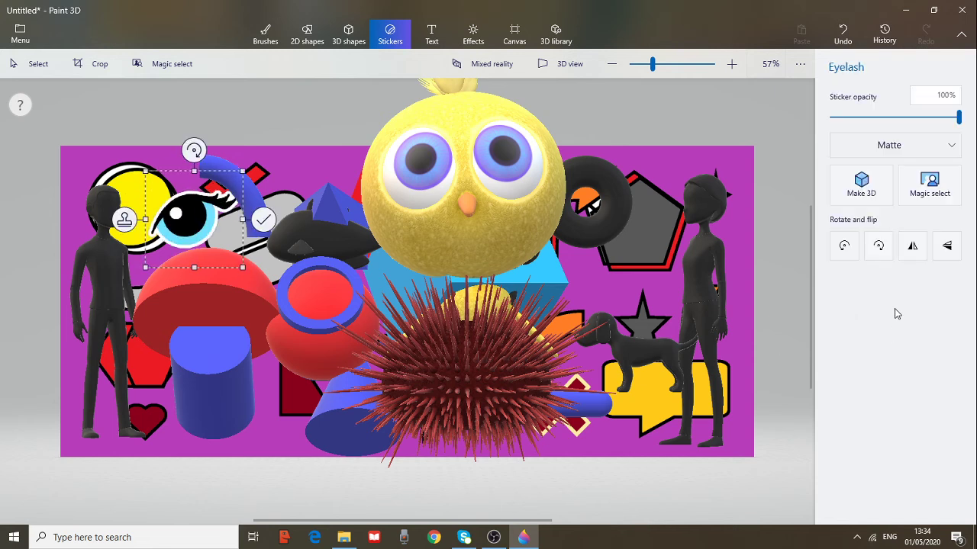
{"action": "left_click", "coordinate": [305, 163]}
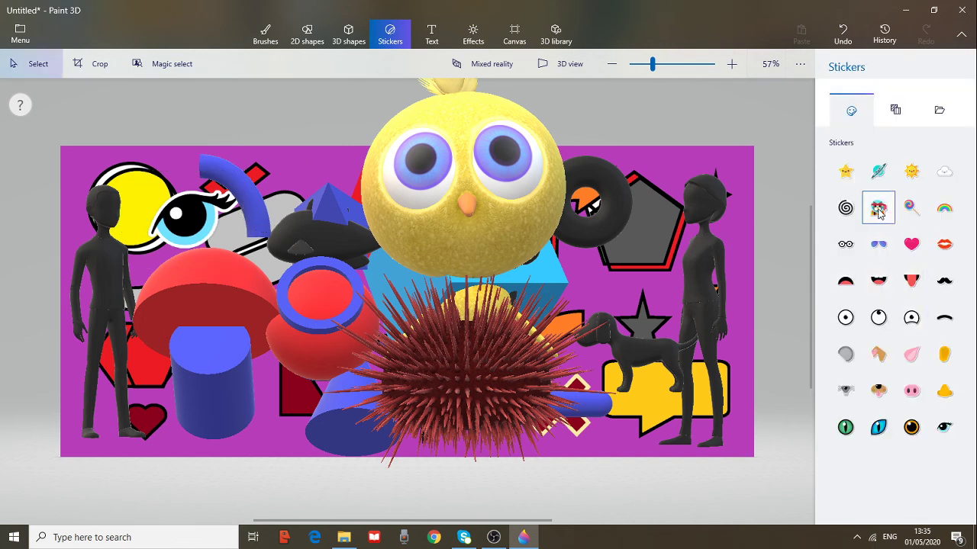
Place a Planet sticker so that it overlaps both the yellow circle and the Eyelash sticker.
{"action": "left_click", "coordinate": [879, 171]}
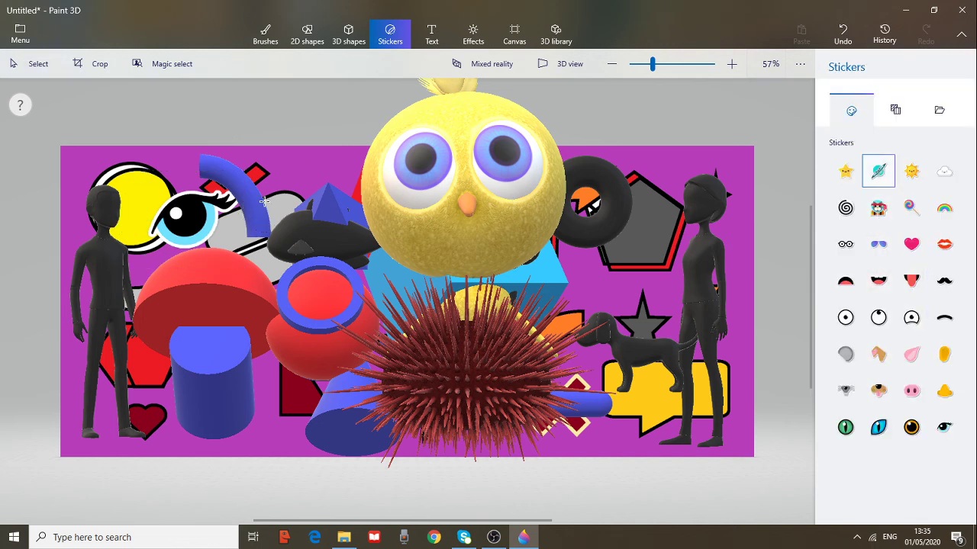
{"action": "left_click_drag", "start_coordinate": [197, 265], "coordinate": [122, 192]}
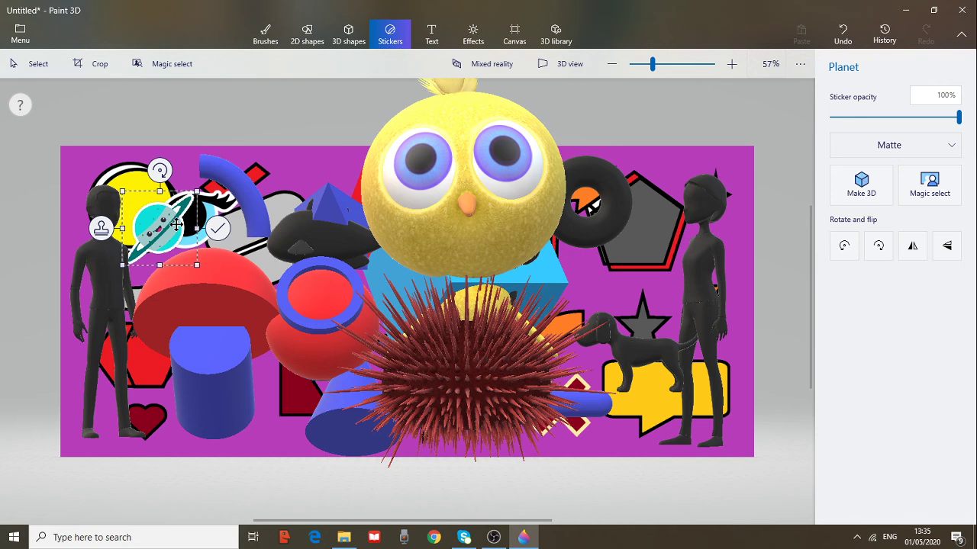
{"action": "left_click", "coordinate": [311, 170]}
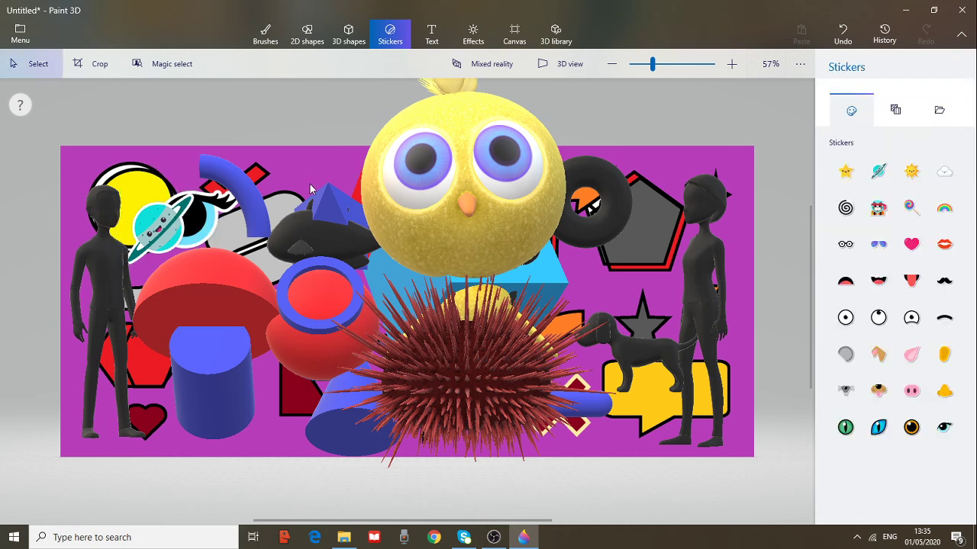
Place a small Cat eye sticker over the grey pentagon beside the black torus and convert it to a 3D object.
{"action": "left_click", "coordinate": [878, 428]}
{"action": "left_click_drag", "start_coordinate": [664, 174], "coordinate": [744, 255]}
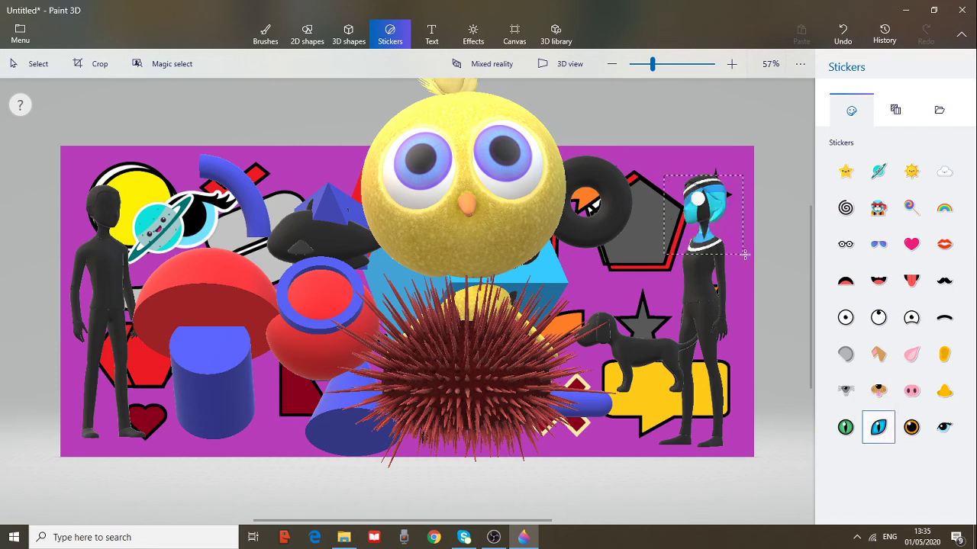
{"action": "left_click_drag", "start_coordinate": [739, 403], "coordinate": [661, 212]}
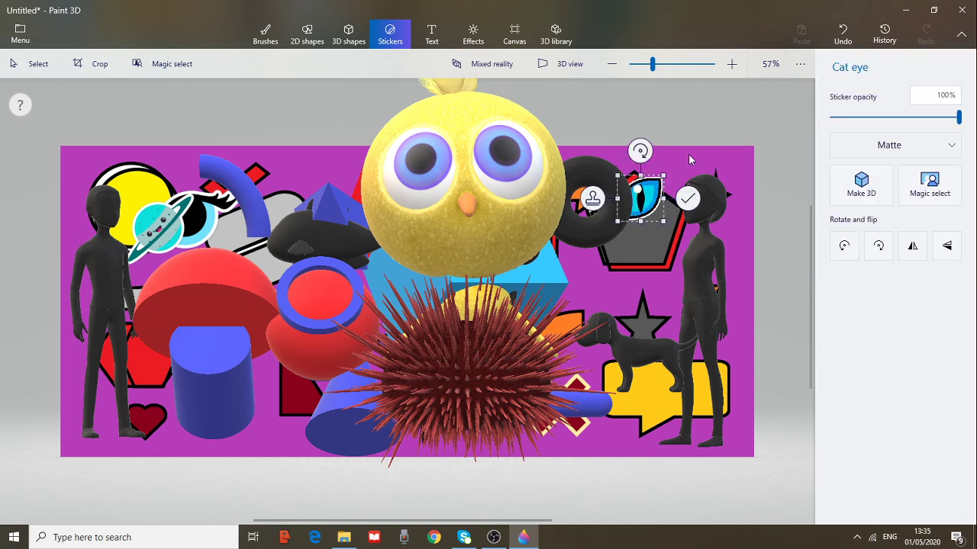
{"action": "left_click", "coordinate": [875, 197]}
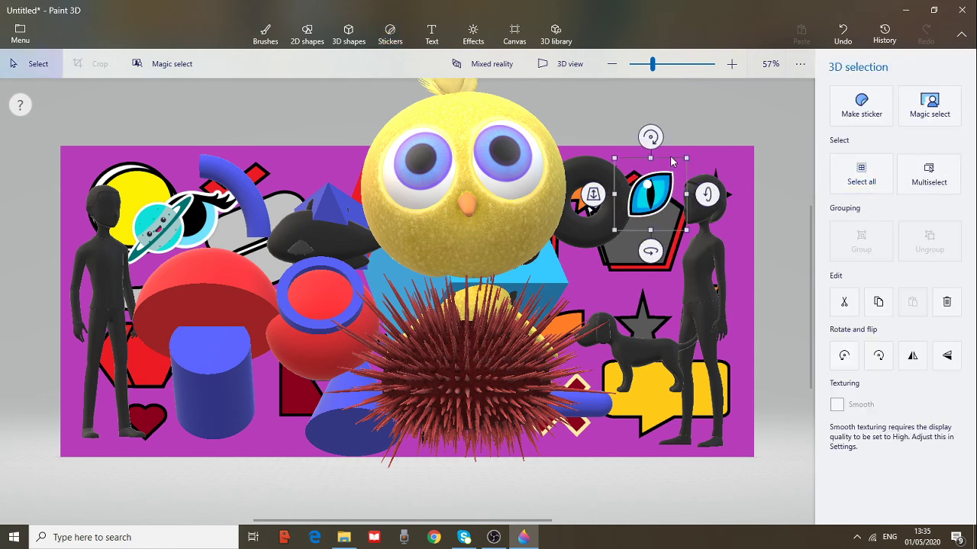
Adjust the 3D cat eye's rotation slightly and bring it forward, close to the standing woman's head.
{"action": "mouse_move", "coordinate": [650, 250]}
{"action": "left_mouse_down"}
{"action": "mouse_move", "coordinate": [679, 248]}
{"action": "mouse_move", "coordinate": [648, 250]}
{"action": "left_mouse_up"}
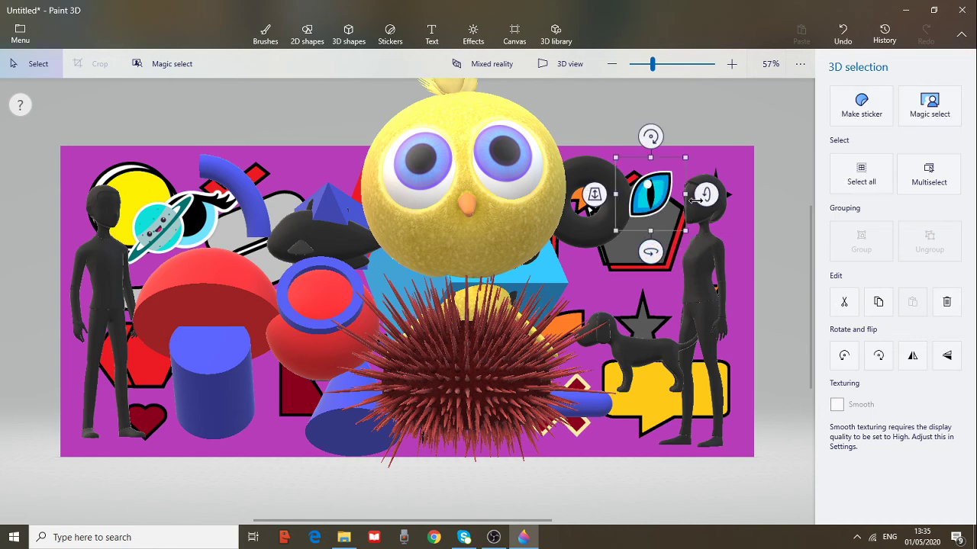
{"action": "left_click_drag", "start_coordinate": [708, 193], "coordinate": [667, 191]}
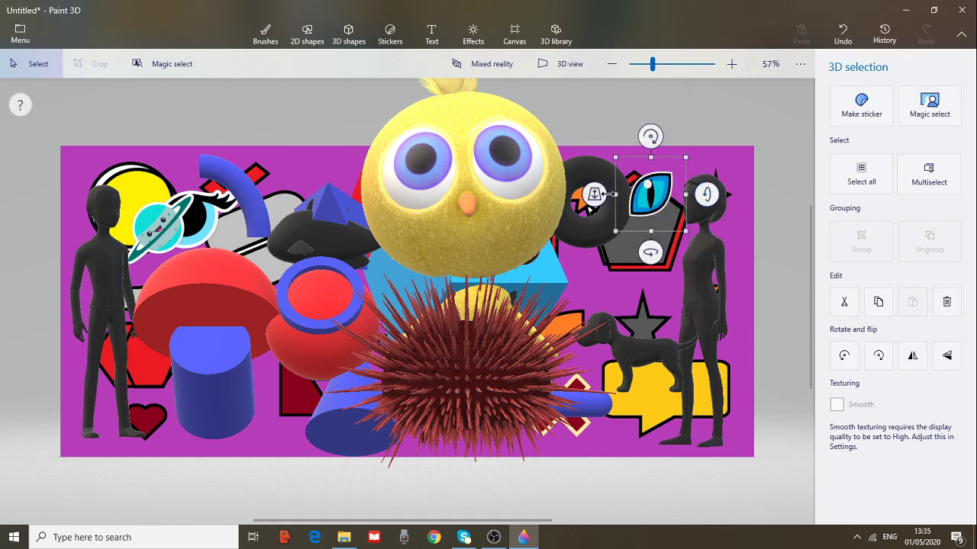
{"action": "left_click_drag", "start_coordinate": [596, 195], "coordinate": [357, 343]}
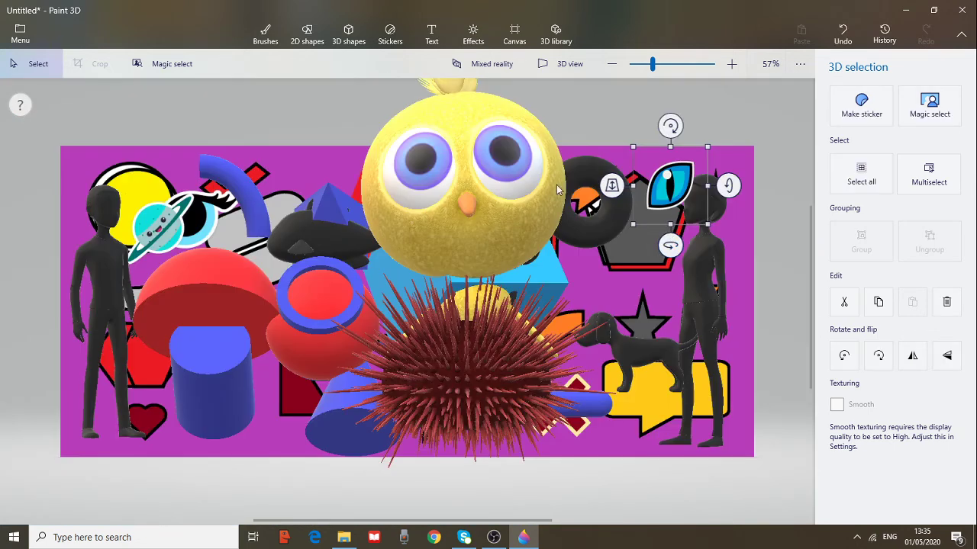
{"action": "left_click", "coordinate": [733, 227]}
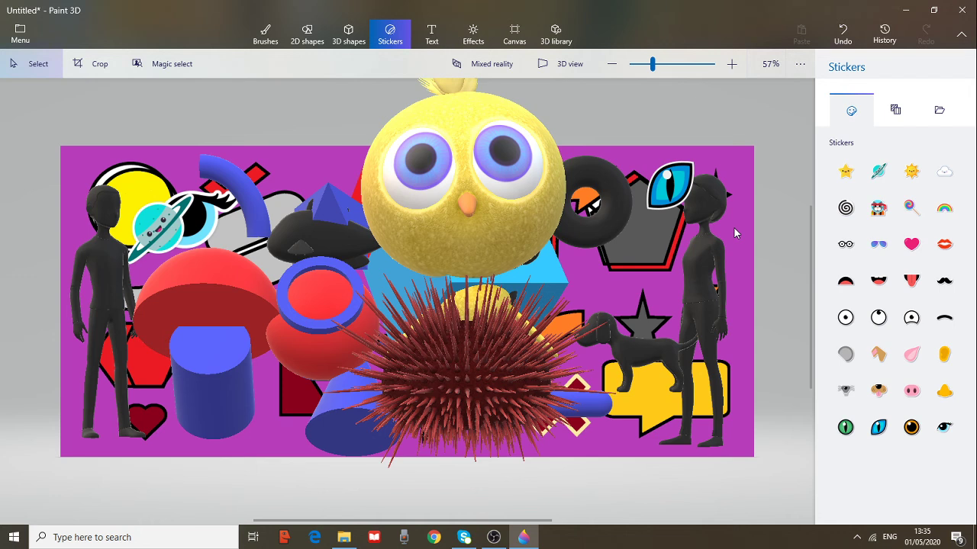
Add the 3D text "MY 3D PROJECT" above the yellow circle at the canvas's upper edge.
{"action": "left_click", "coordinate": [432, 35]}
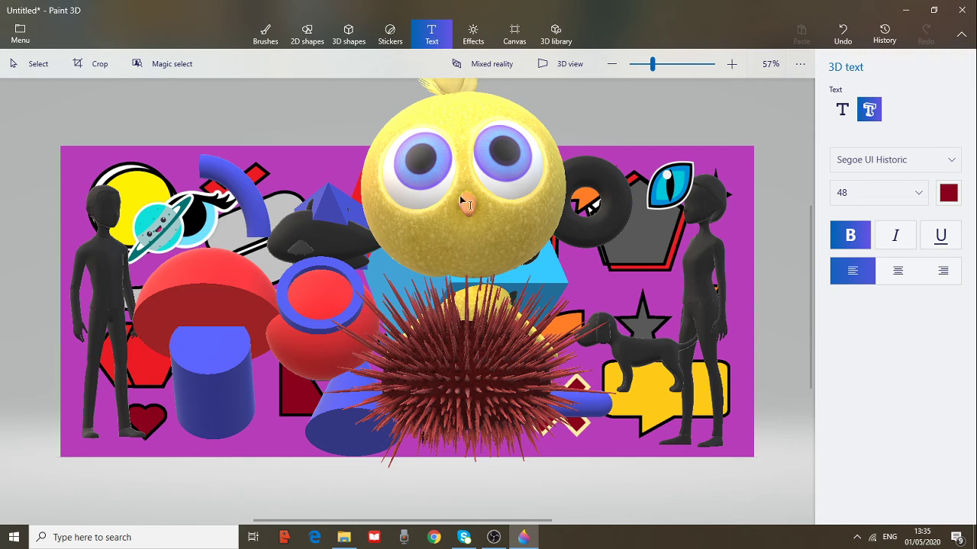
{"action": "left_click", "coordinate": [111, 158]}
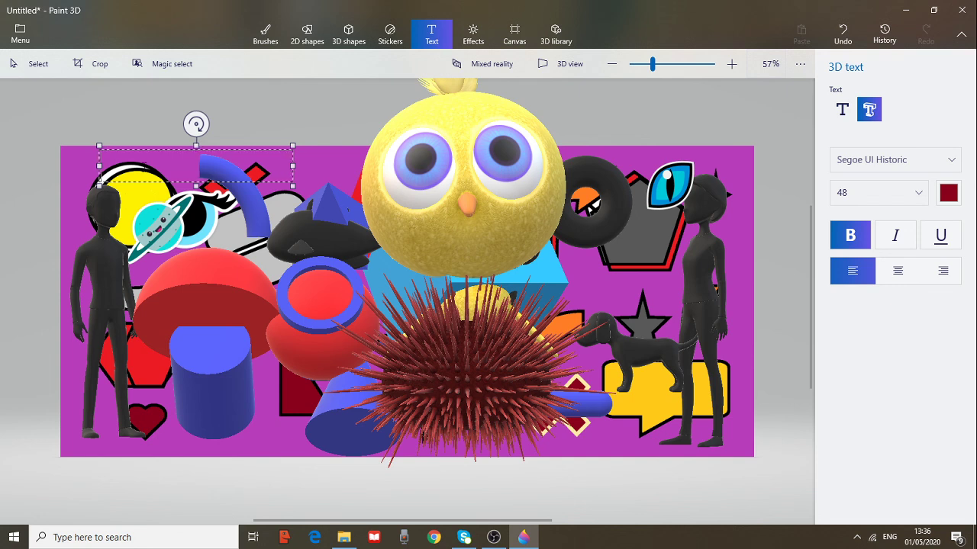
{"action": "type", "text": "MY 3D PROJECT"}
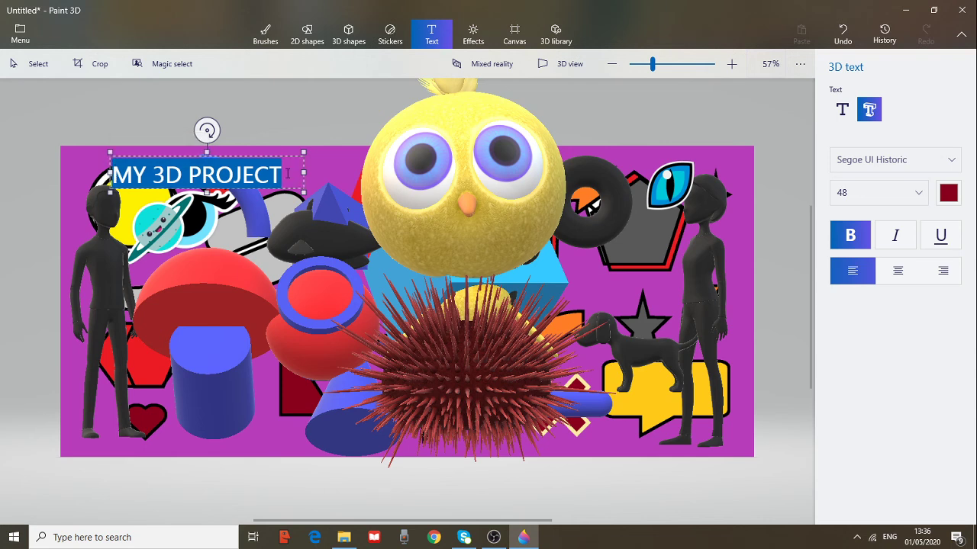
Try toggling bold and applying italic and underline to the whole MY 3D PROJECT text.
{"action": "left_click", "coordinate": [855, 241]}
{"action": "left_click", "coordinate": [856, 241]}
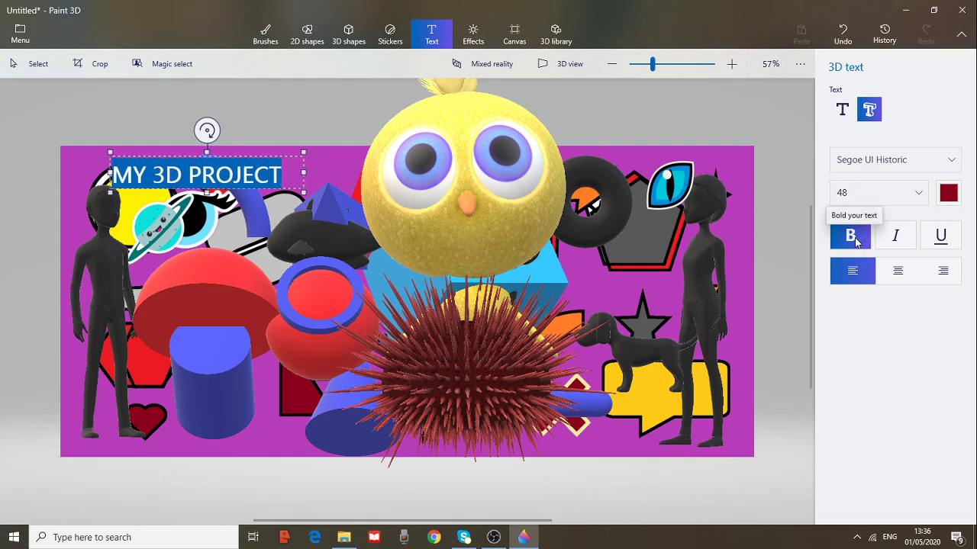
{"action": "left_click", "coordinate": [855, 241]}
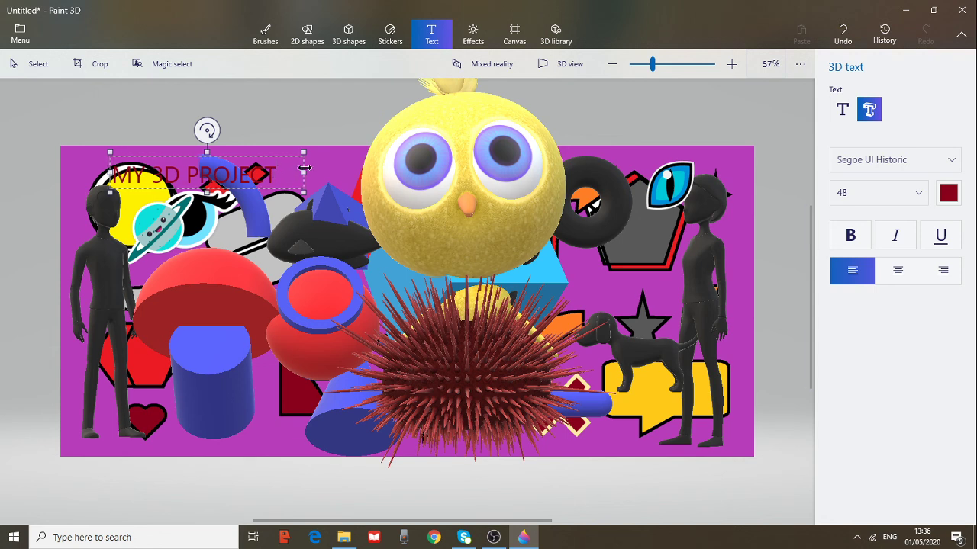
{"action": "left_click", "coordinate": [853, 237]}
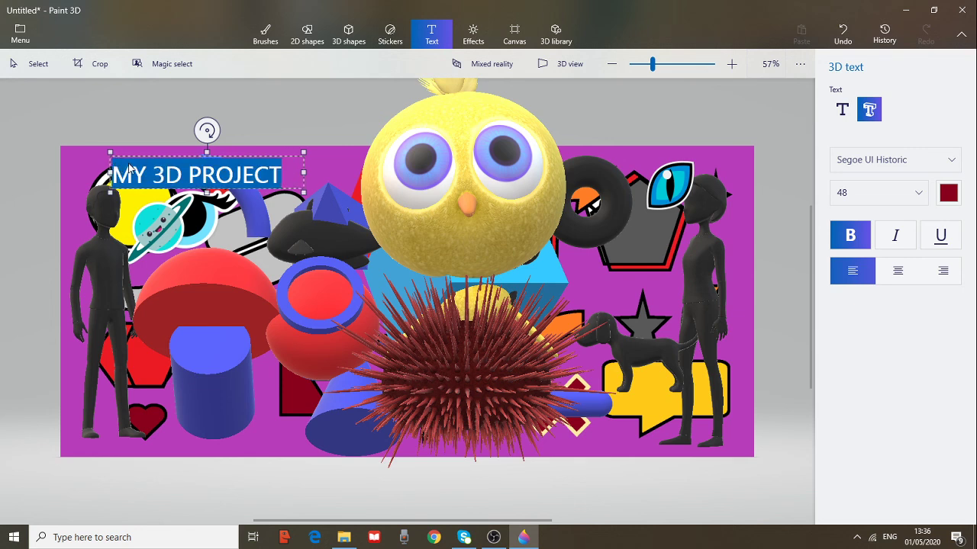
{"action": "left_click", "coordinate": [895, 238]}
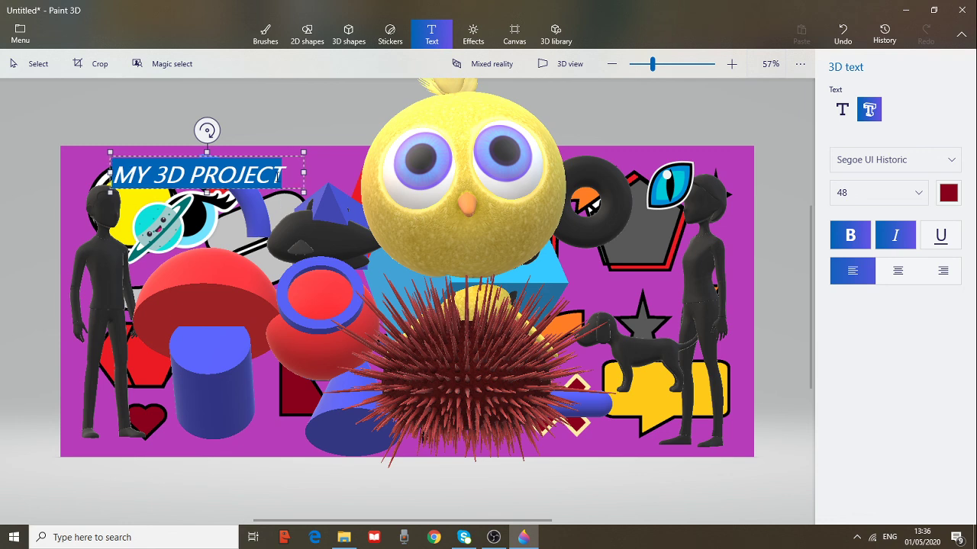
{"action": "left_click", "coordinate": [940, 237]}
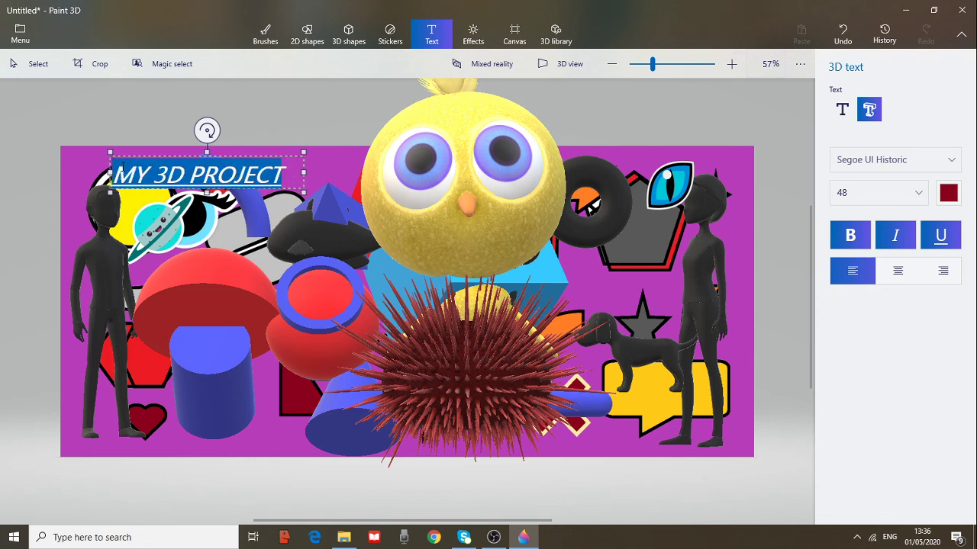
Clear the bold, italic and underline formatting from the title text and commit it to the canvas as a 3D object.
{"action": "left_click", "coordinate": [946, 239]}
{"action": "left_click", "coordinate": [860, 246]}
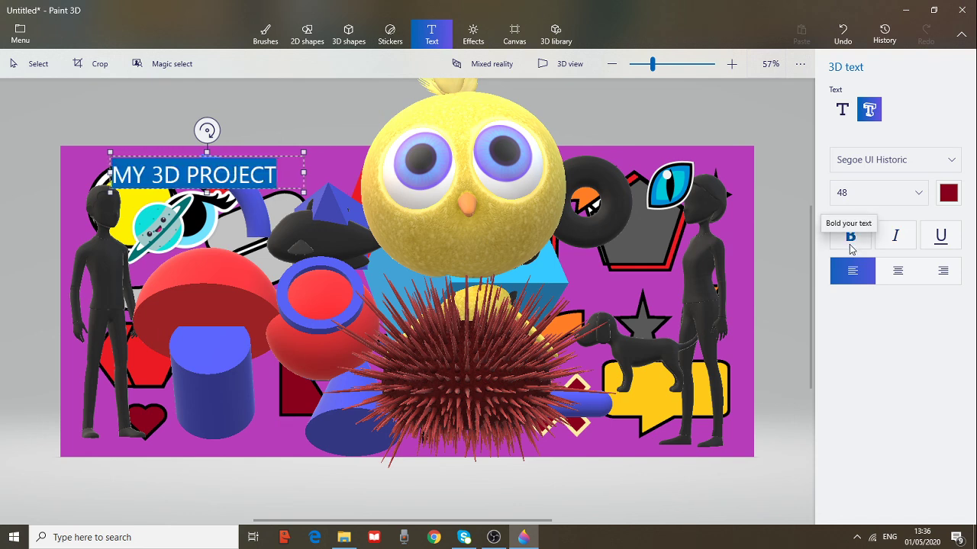
{"action": "left_click", "coordinate": [327, 161]}
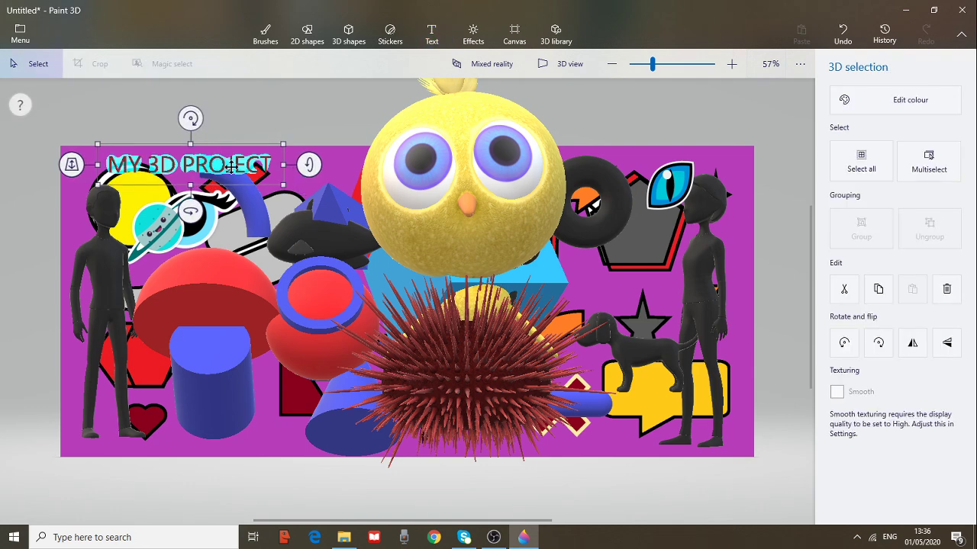
{"action": "left_click", "coordinate": [342, 155]}
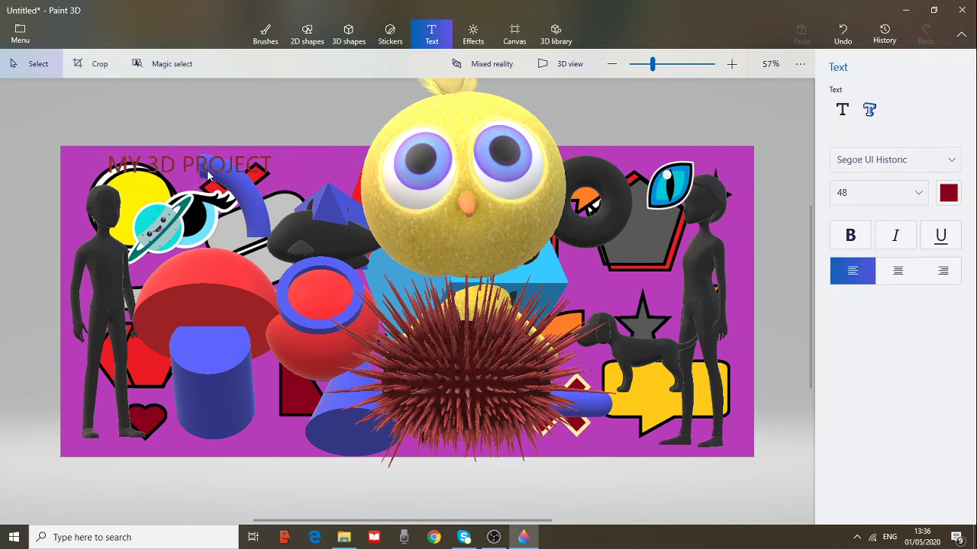
Try different light directions for the scene with the light wheel in Effects.
{"action": "left_click", "coordinate": [473, 37]}
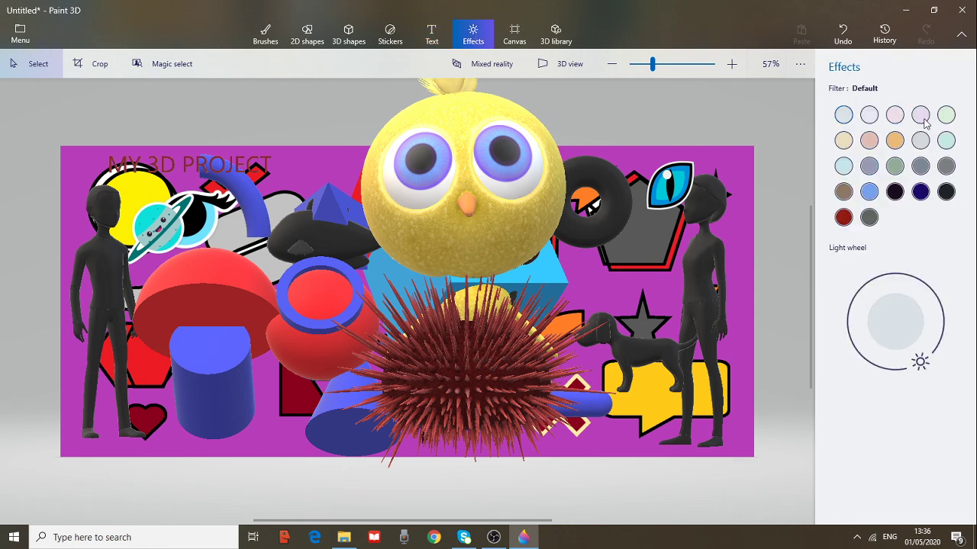
{"action": "left_click_drag", "start_coordinate": [919, 362], "coordinate": [962, 285]}
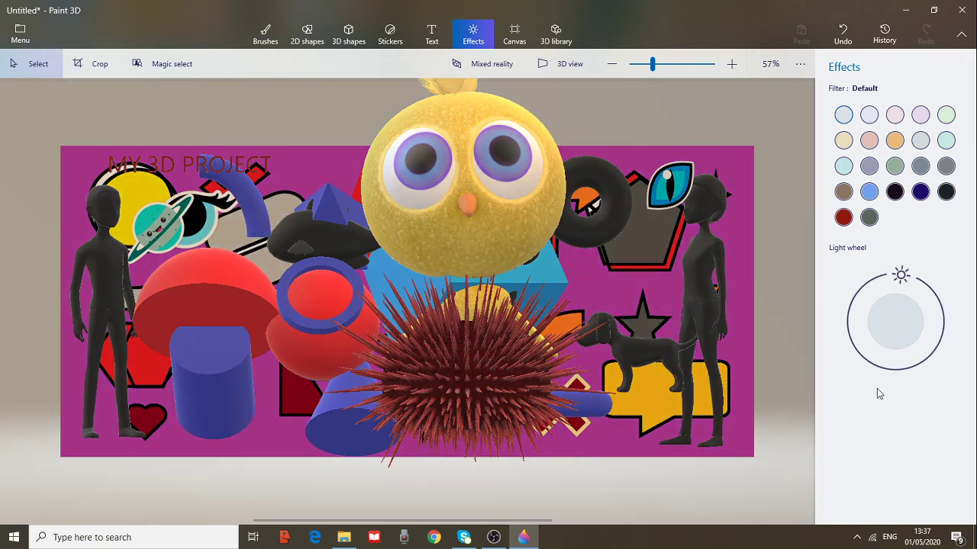
{"action": "mouse_move", "coordinate": [879, 393]}
{"action": "left_mouse_down"}
{"action": "mouse_move", "coordinate": [839, 353]}
{"action": "mouse_move", "coordinate": [834, 328]}
{"action": "mouse_move", "coordinate": [835, 353]}
{"action": "mouse_move", "coordinate": [867, 318]}
{"action": "left_mouse_up"}
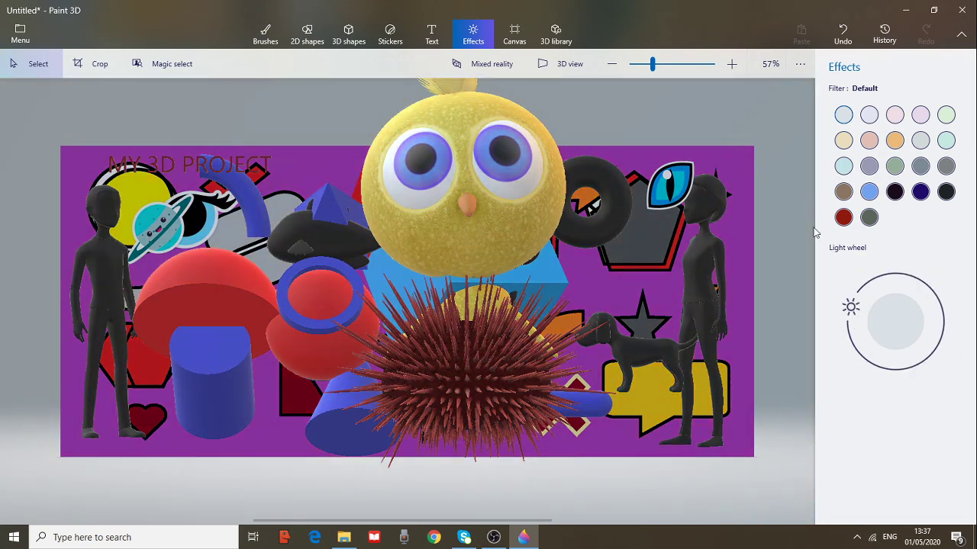
Try several scene filters, including Day (Minecraft), Sky, Spearmint and Underwater (Minecraft), and apply Nether (Minecraft).
{"action": "left_click", "coordinate": [843, 217]}
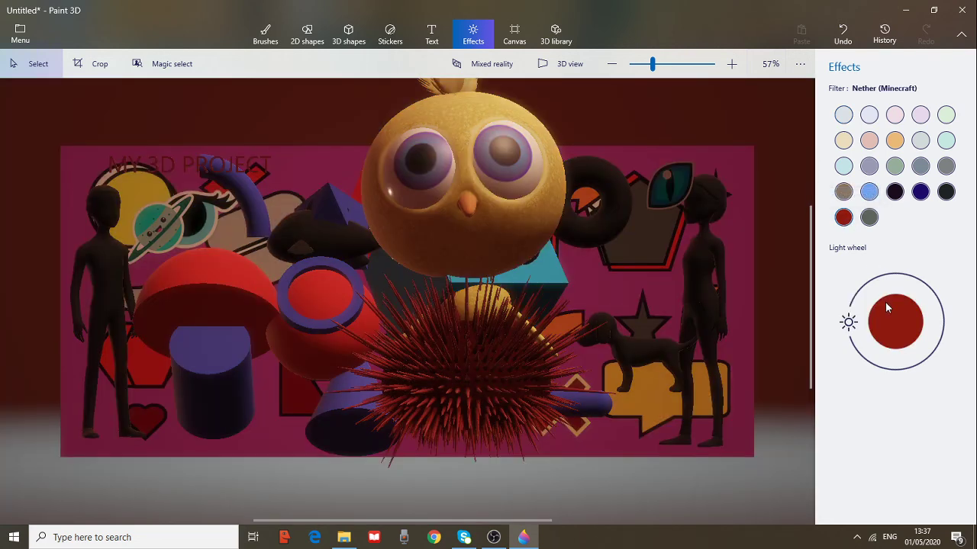
{"action": "left_click", "coordinate": [896, 195]}
{"action": "left_click", "coordinate": [869, 192]}
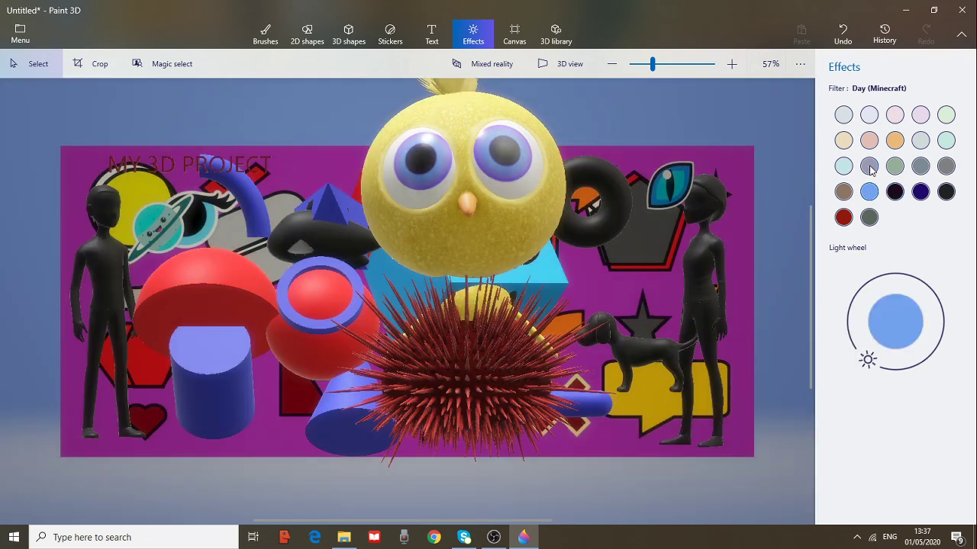
{"action": "left_click", "coordinate": [867, 165]}
{"action": "left_click", "coordinate": [843, 140]}
{"action": "left_click", "coordinate": [869, 141]}
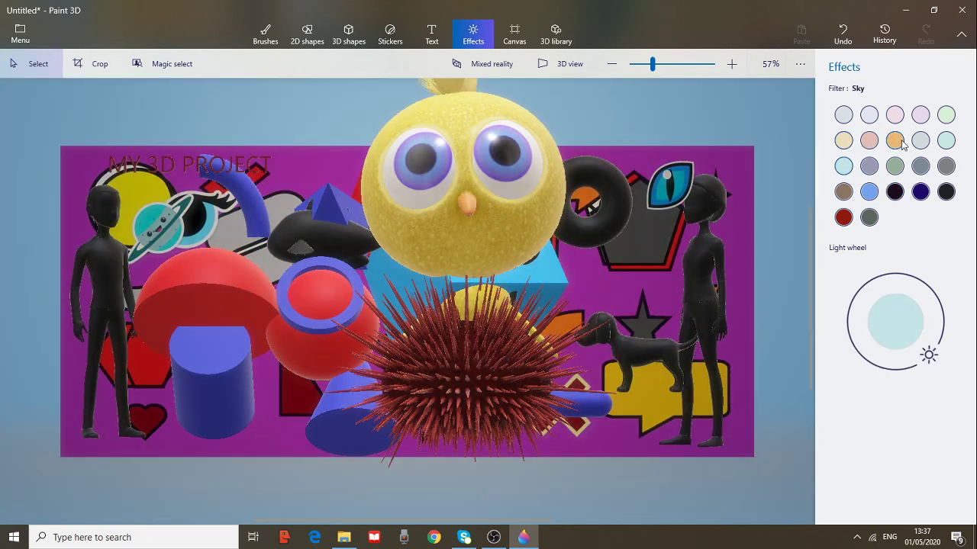
{"action": "left_click", "coordinate": [895, 140]}
{"action": "left_click", "coordinate": [949, 141]}
{"action": "left_click", "coordinate": [950, 118]}
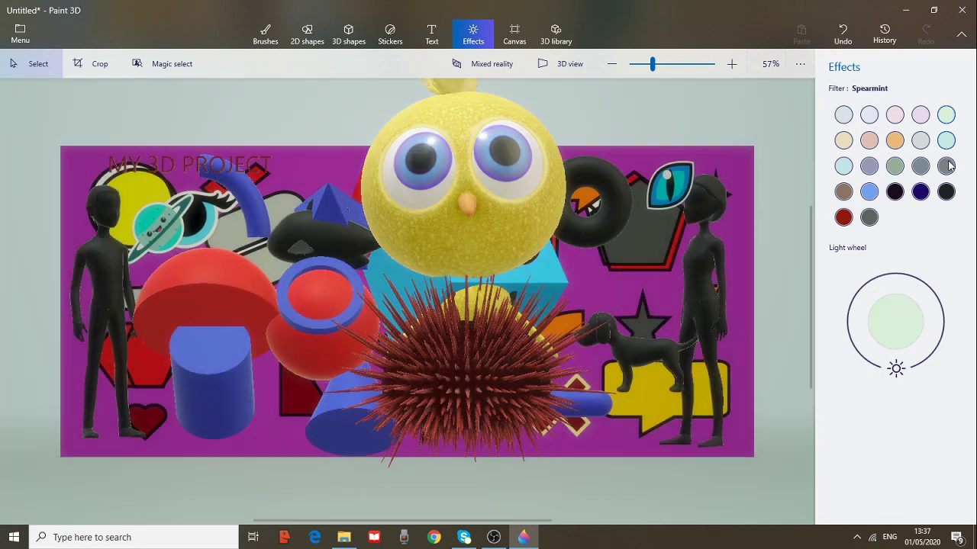
{"action": "left_click", "coordinate": [919, 196]}
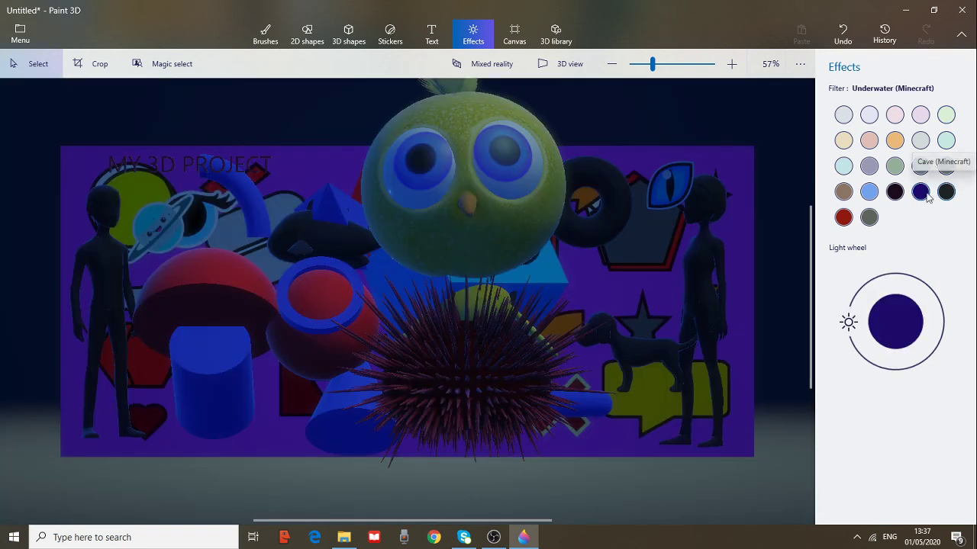
{"action": "left_click", "coordinate": [849, 219]}
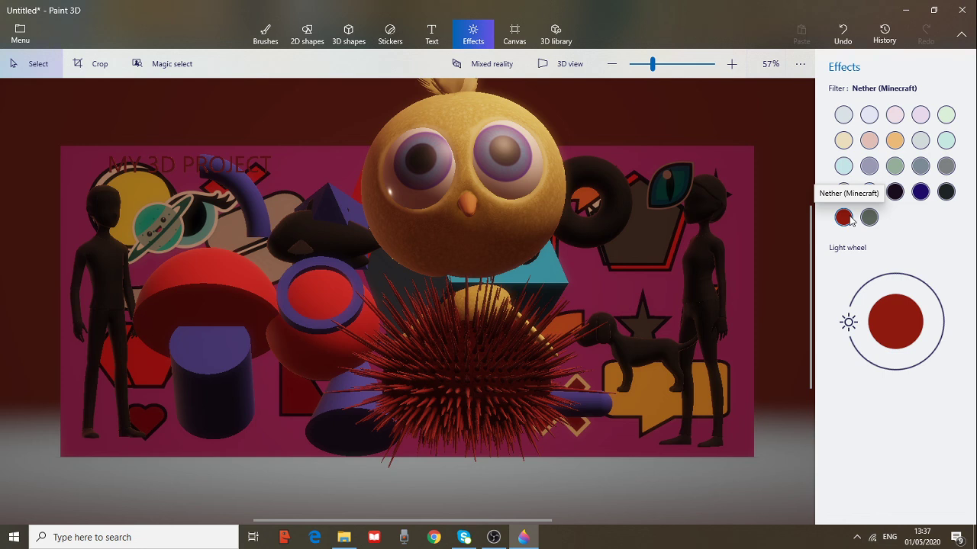
Try the transparent canvas option in the canvas settings by switching it on and back off.
{"action": "left_click", "coordinate": [513, 37]}
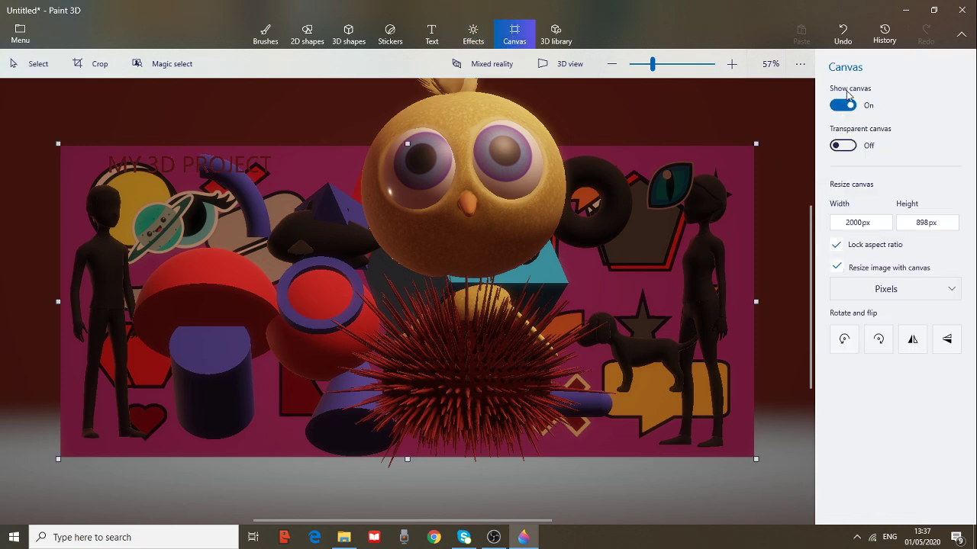
{"action": "left_click", "coordinate": [848, 146]}
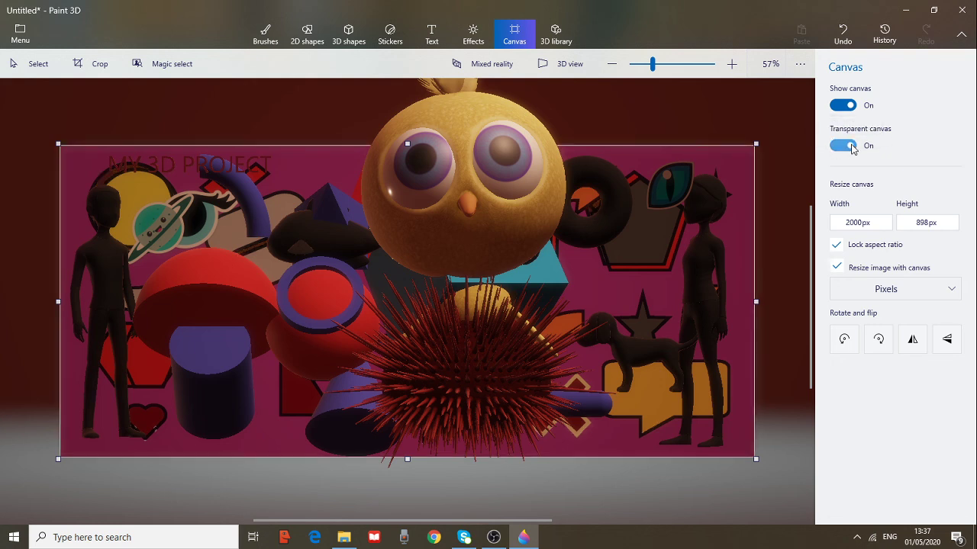
{"action": "left_click", "coordinate": [835, 147]}
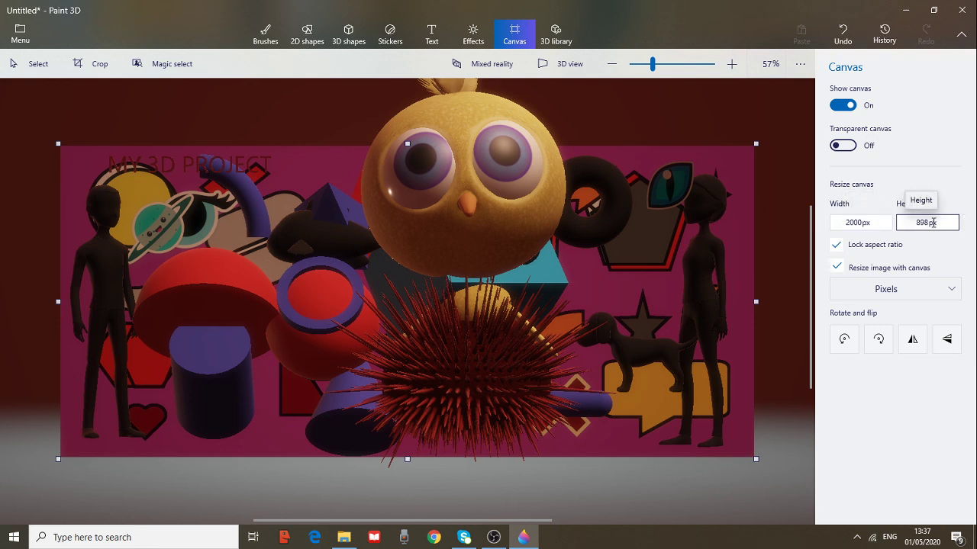
Resize the canvas and its image proportionally by setting the canvas height to 500 px.
{"action": "left_click", "coordinate": [858, 222]}
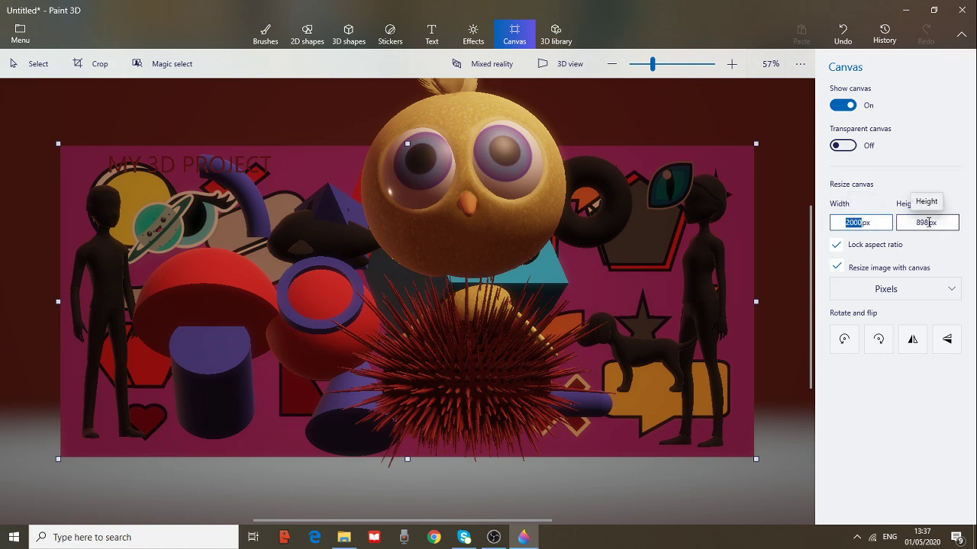
{"action": "left_click", "coordinate": [926, 223]}
{"action": "type", "text": "500"}
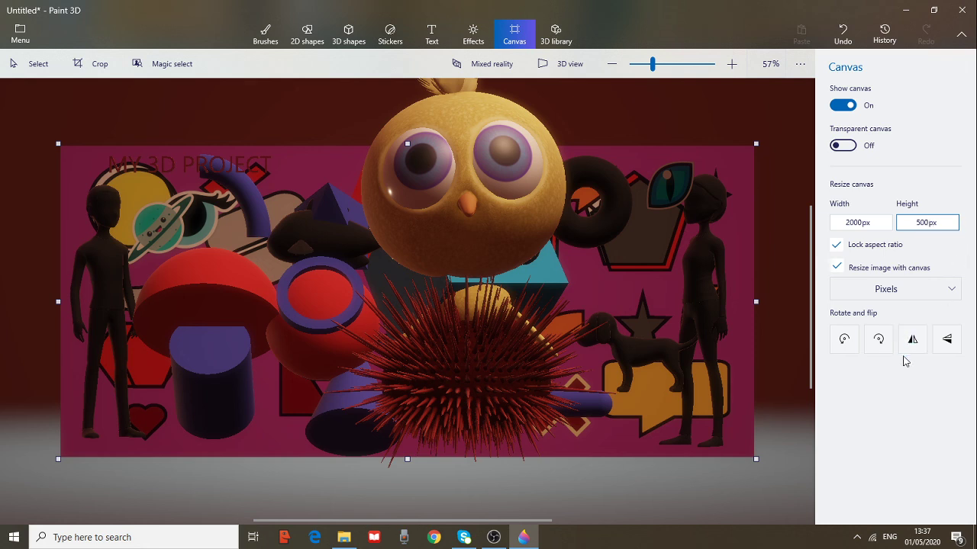
{"action": "left_click", "coordinate": [906, 401]}
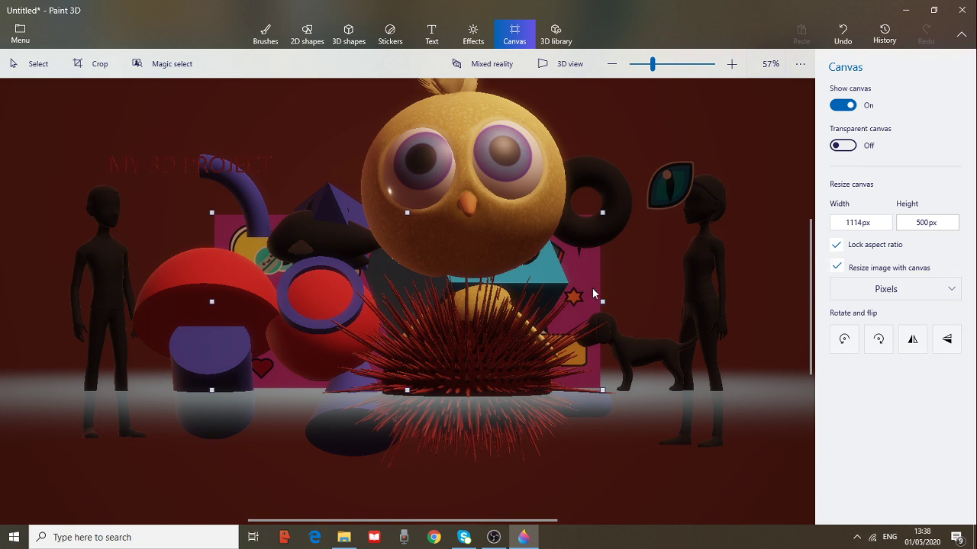
{"action": "left_click_drag", "start_coordinate": [597, 324], "coordinate": [590, 264]}
{"action": "left_click", "coordinate": [494, 537]}
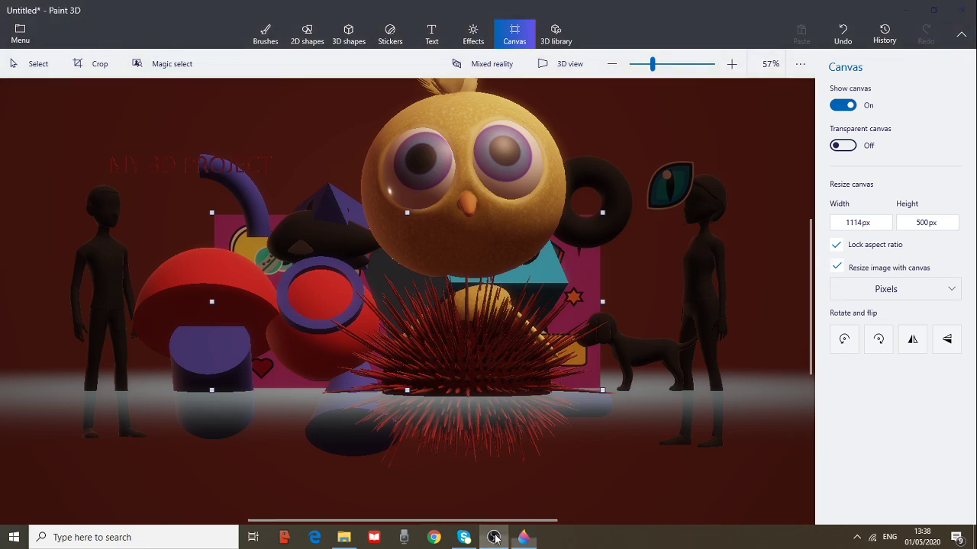